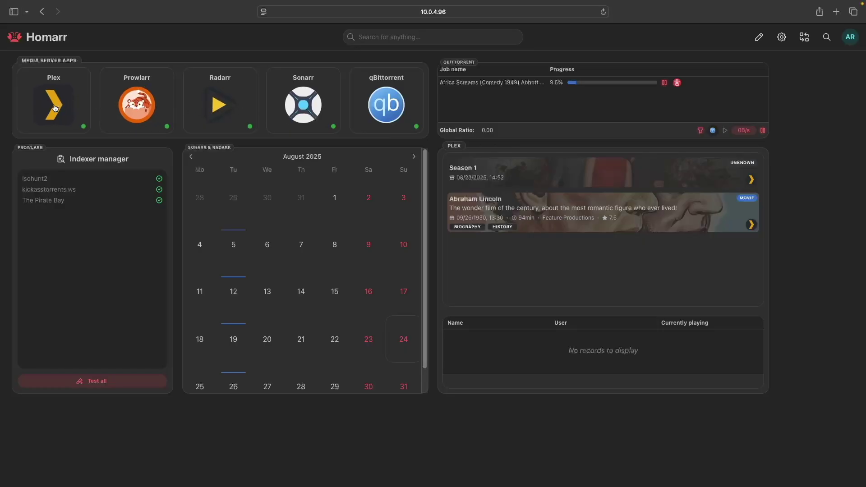
Step: Check Prowlarr's indexer list and the August 5 calendar episode, then return to the dashboard
click(140, 109)
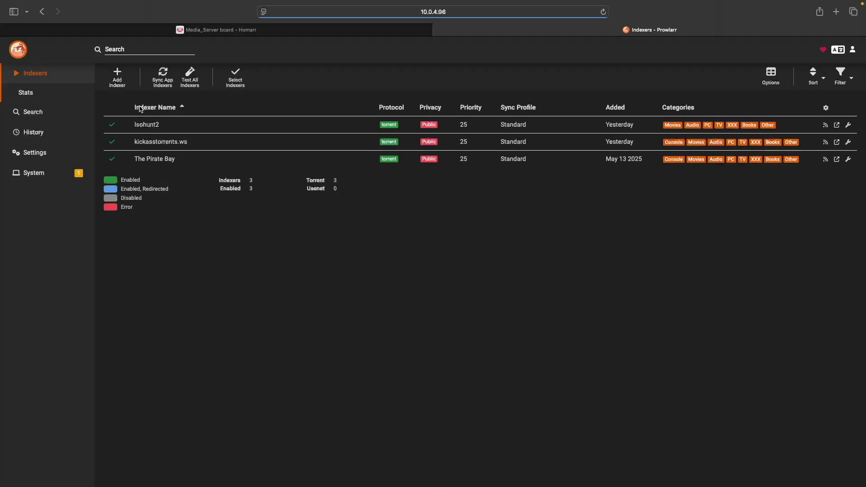
click(440, 30)
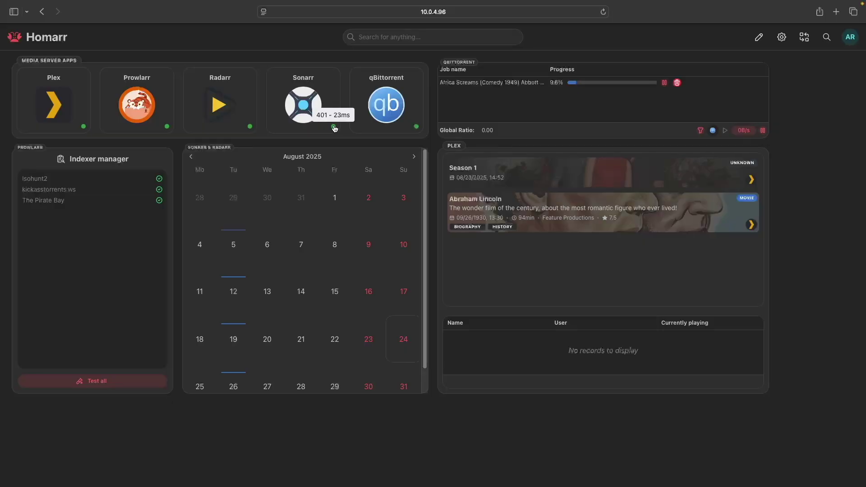
mouse_move(251, 127)
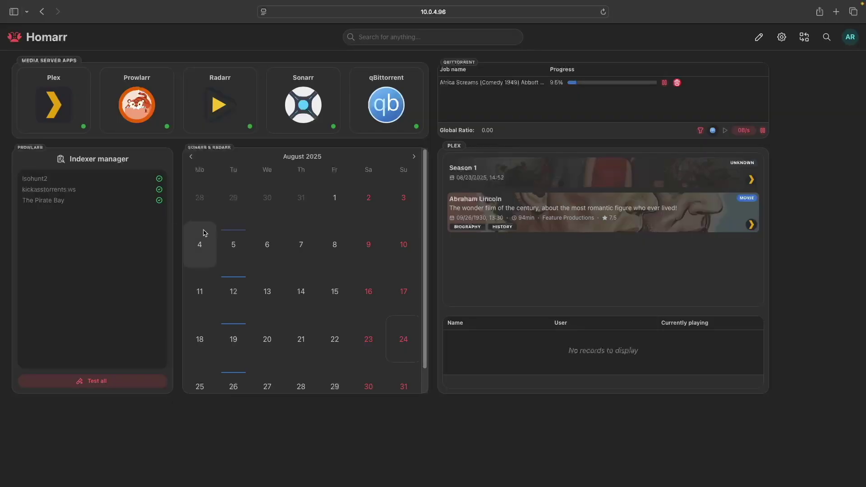
click(235, 239)
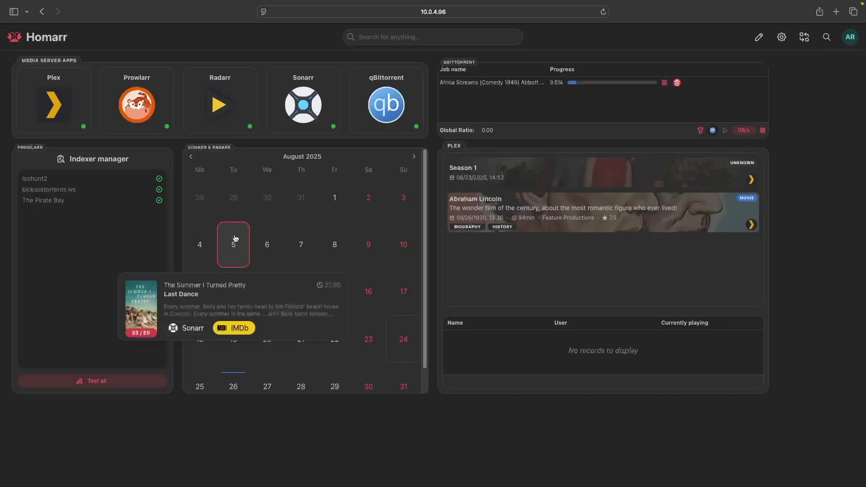
click(271, 246)
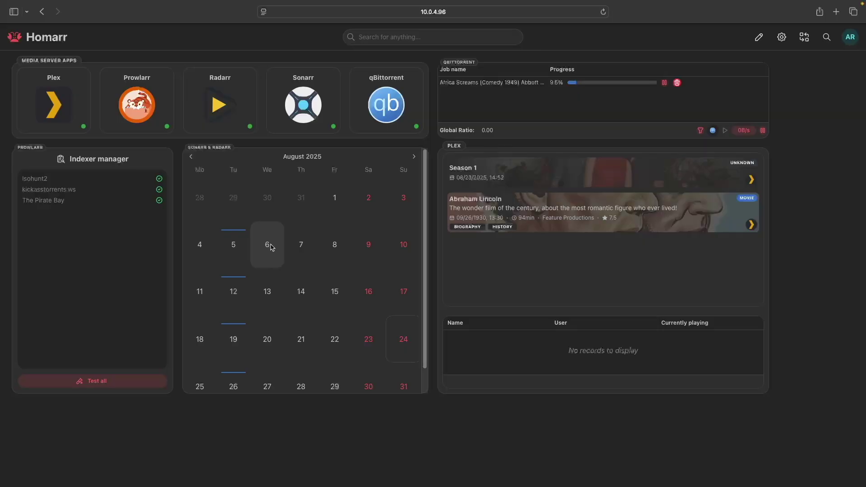
Step: Expand Abraham Lincoln into Plex's full player and go back to the Media_Server board
mouse_move(546, 216)
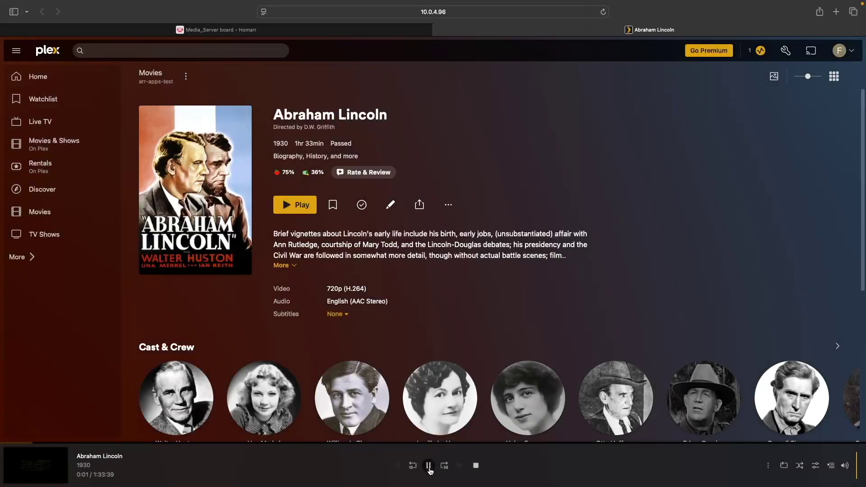
click(29, 454)
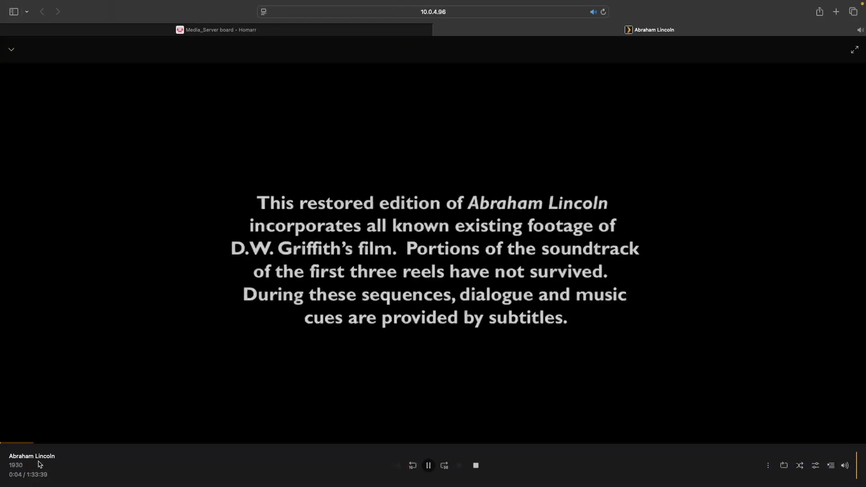
click(284, 31)
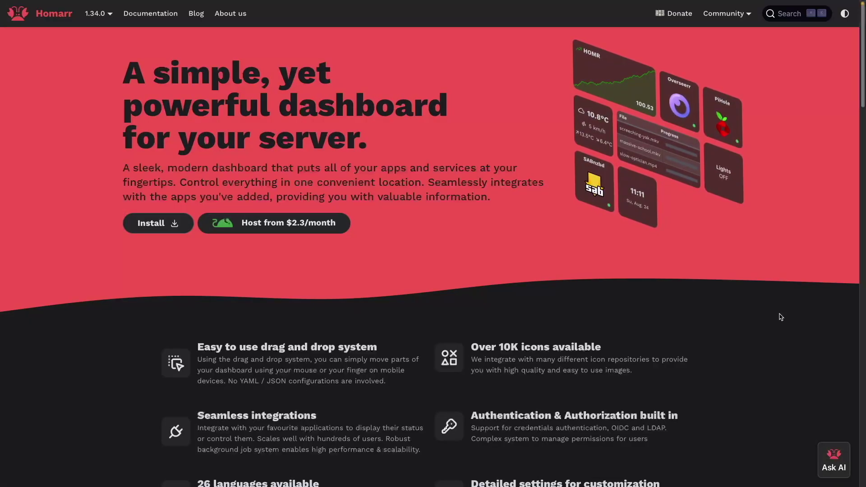
Step: Scroll homarr.dev, open the After the installation guide, and expand its Integrations list
scroll(780, 317, down, 1)
scroll(781, 317, down, 5)
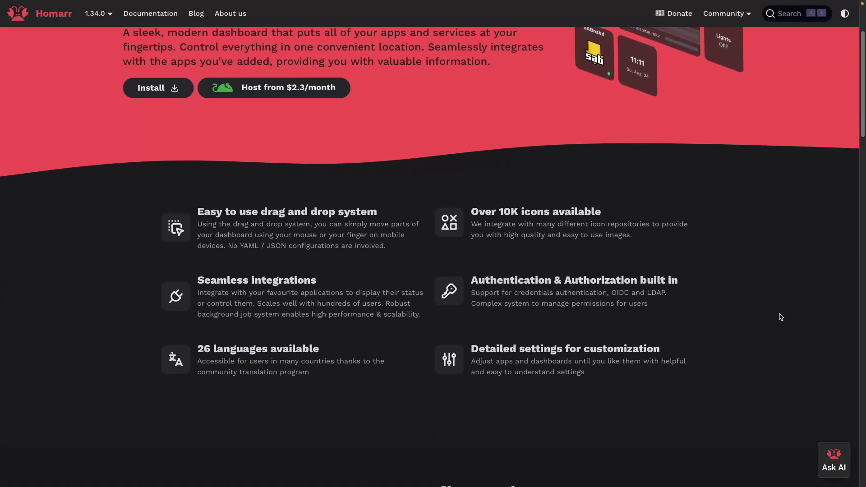
scroll(780, 317, down, 5)
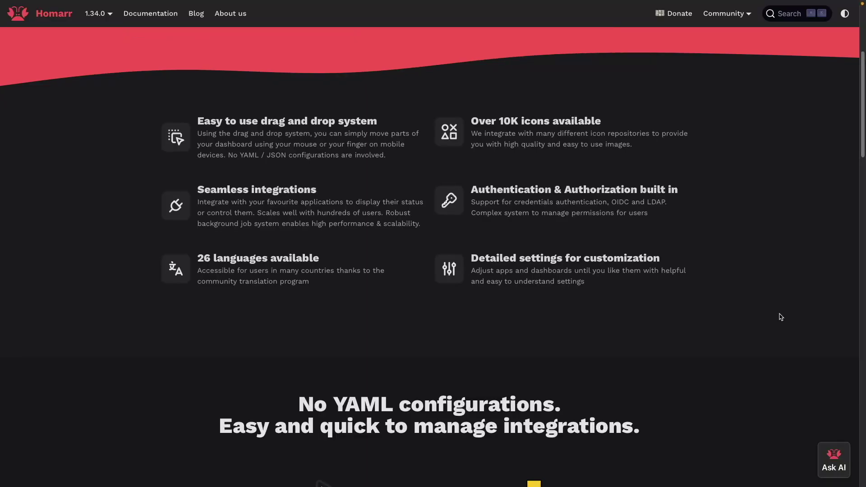
scroll(781, 317, down, 2)
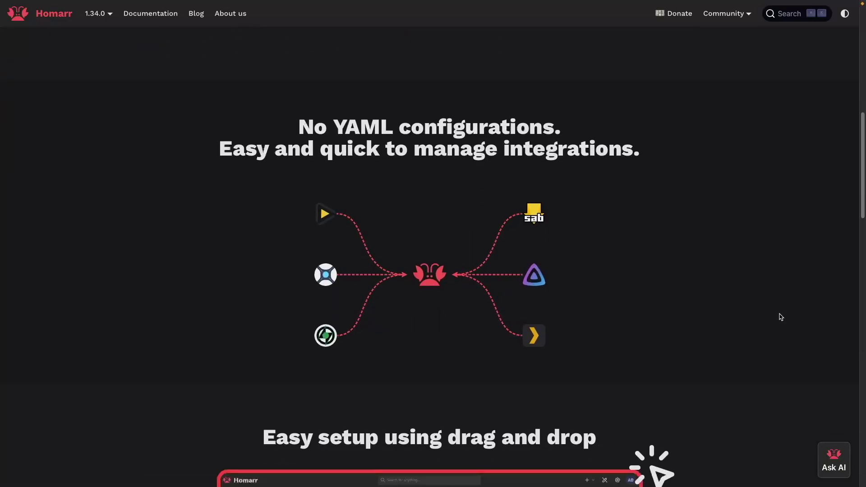
scroll(781, 317, down, 7)
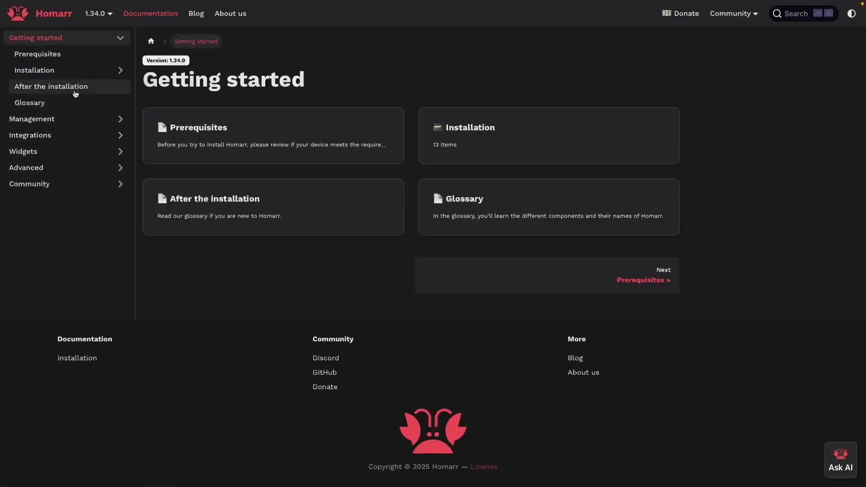
click(74, 87)
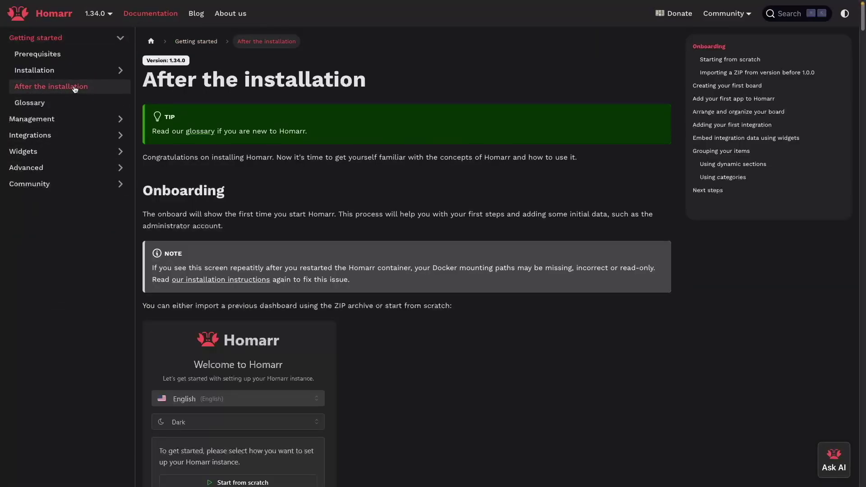
click(121, 136)
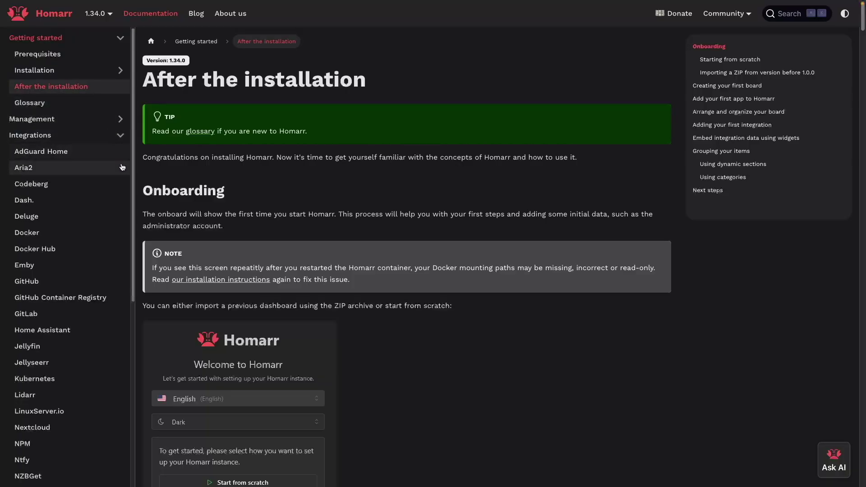
scroll(122, 169, down, 2)
scroll(123, 170, down, 5)
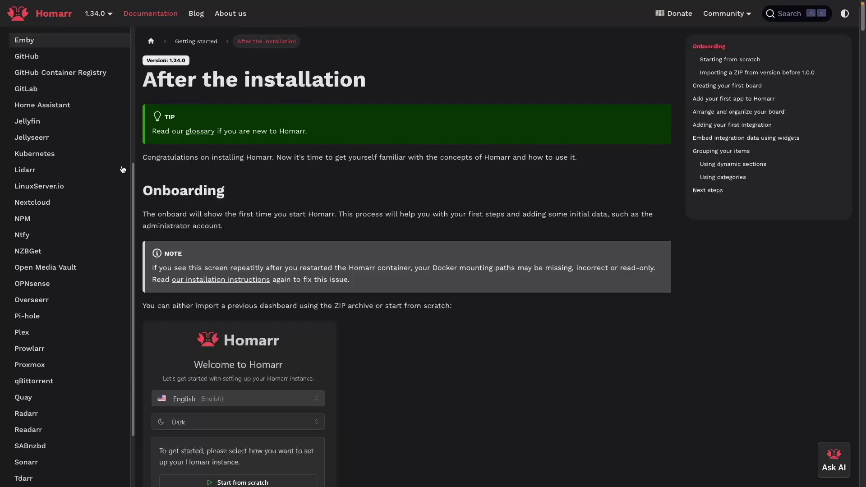
scroll(123, 170, down, 1)
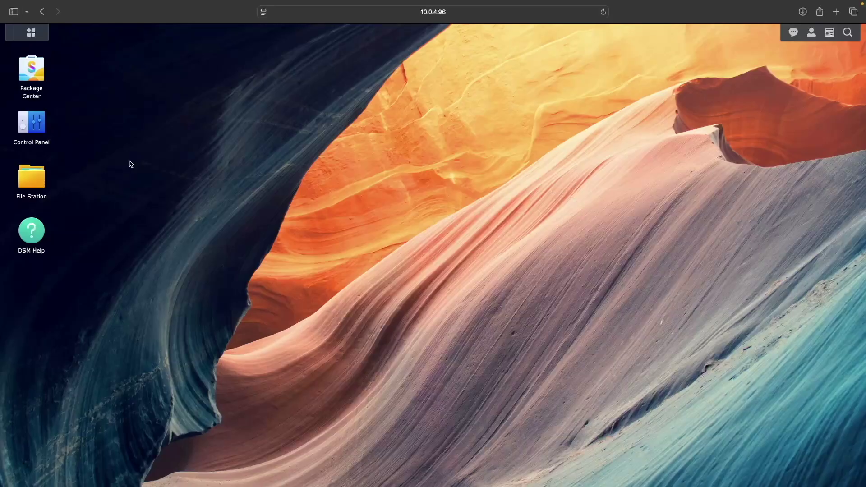
Step: Launch Container Manager, start a new project under Project, and name it homarr
click(36, 39)
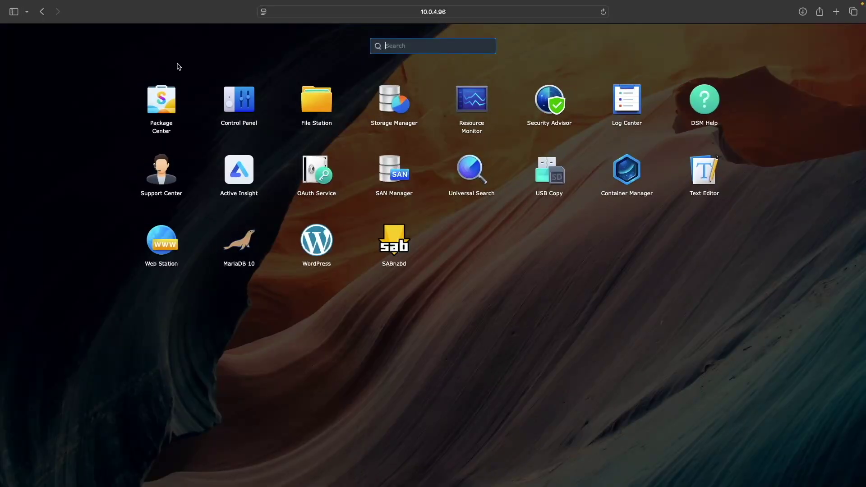
click(619, 171)
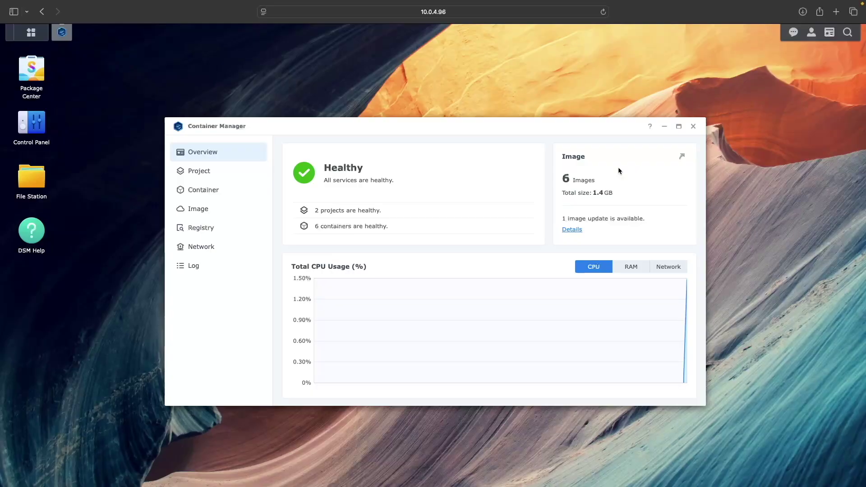
click(218, 177)
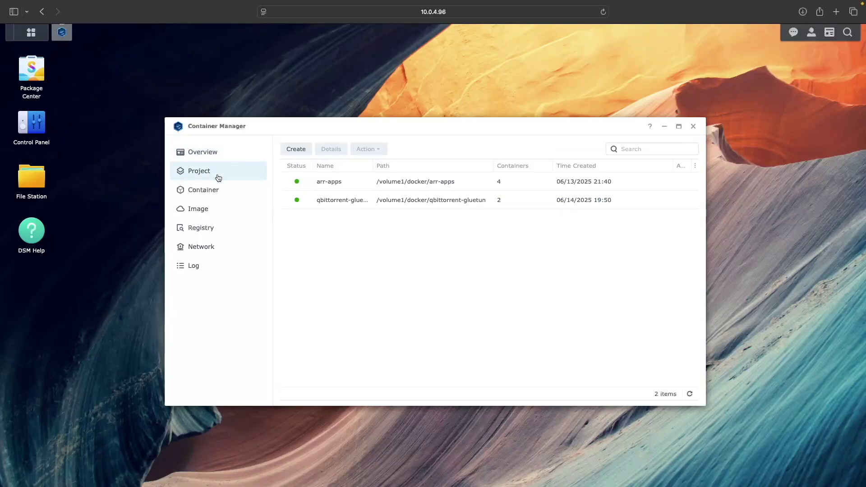
click(287, 151)
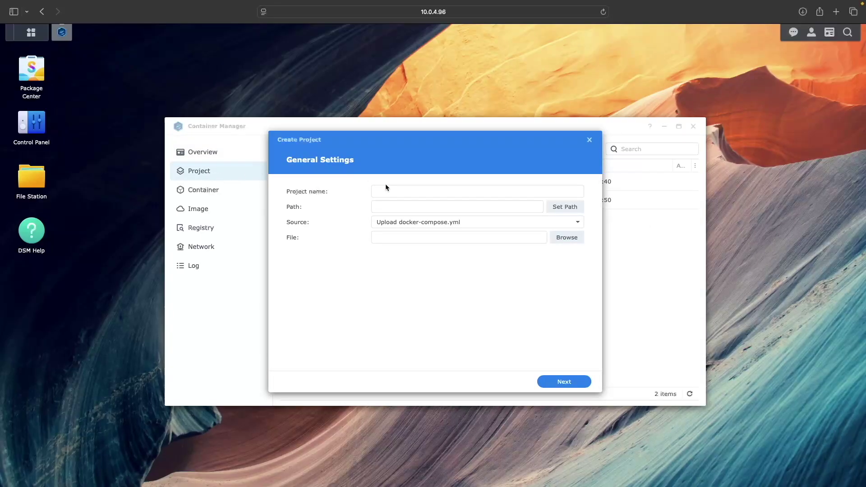
click(391, 191)
text(homarr)
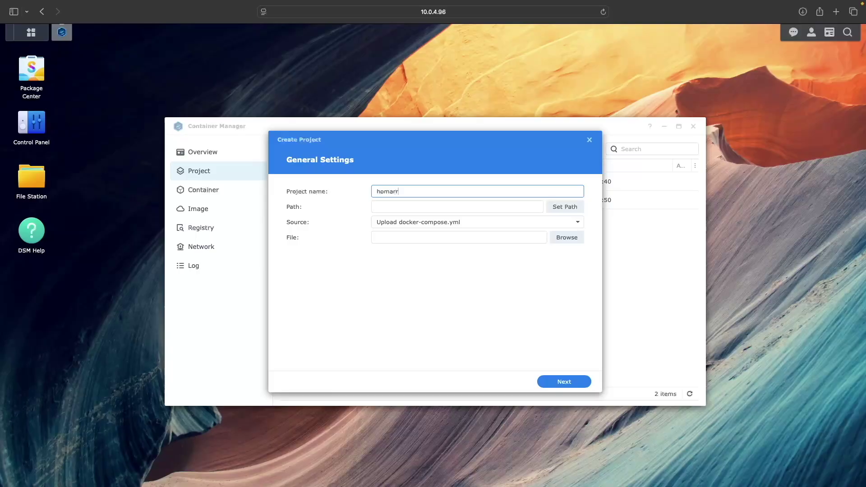
Step: In File Station, create a folder named homarr inside docker
click(40, 182)
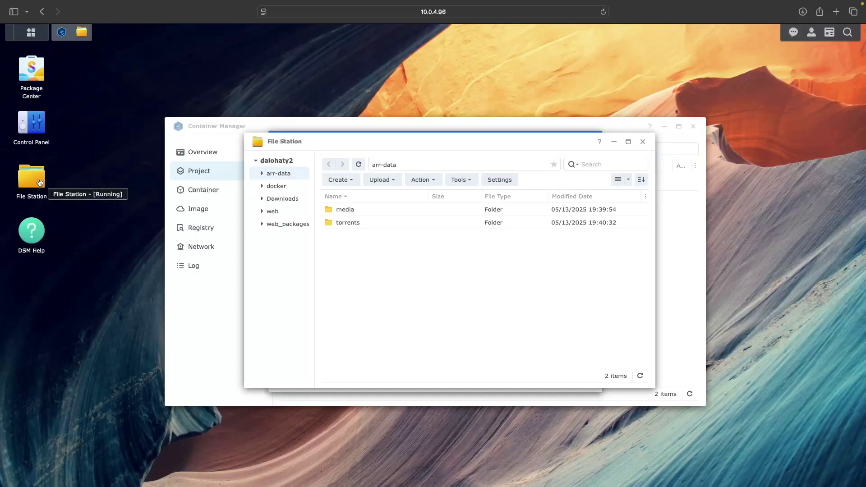
click(272, 186)
click(333, 181)
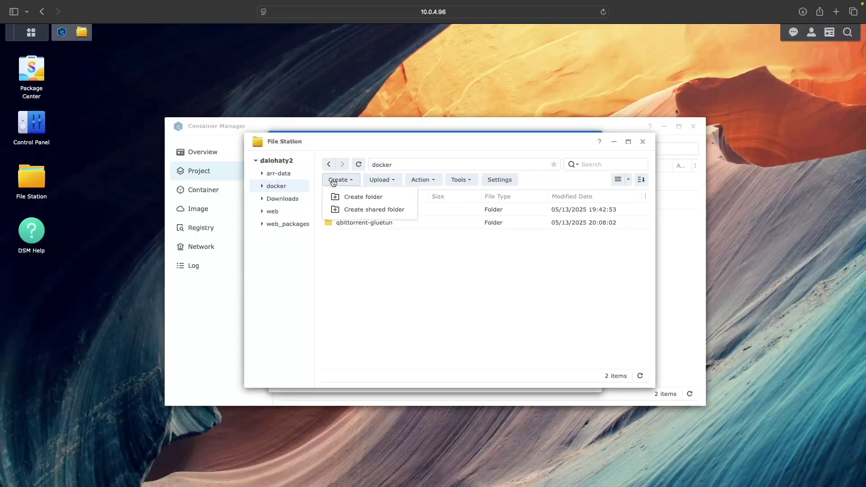
click(359, 197)
text(homarr)
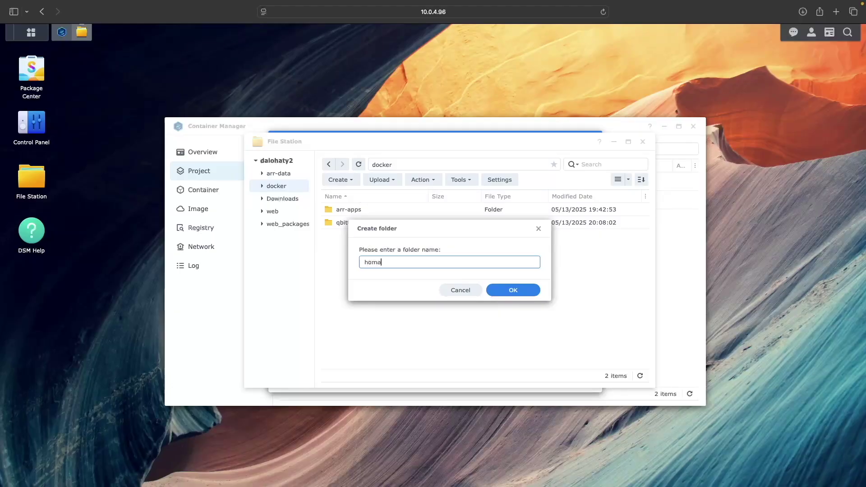
click(498, 291)
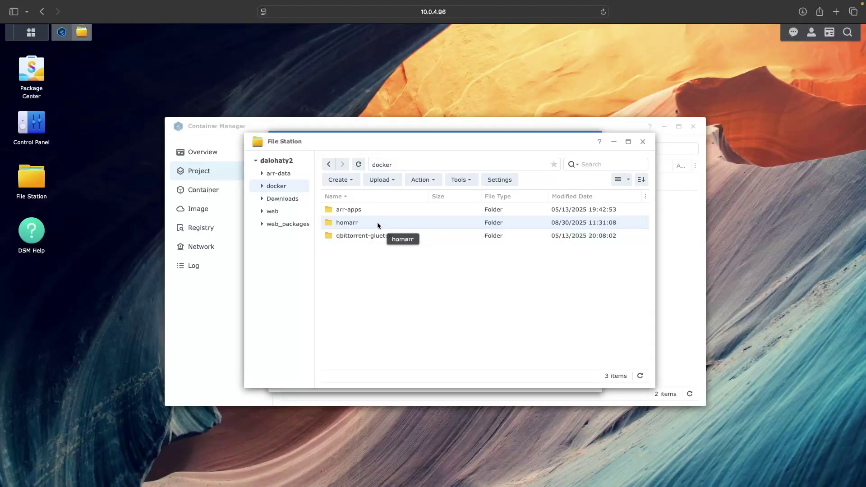
Step: Create an appdata folder inside docker/homarr and close File Station
double_click(377, 222)
click(341, 187)
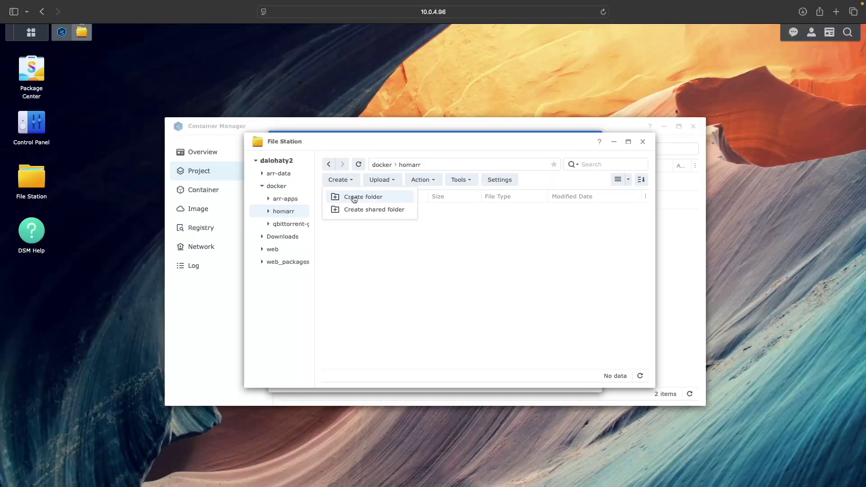
click(348, 197)
text(appdata)
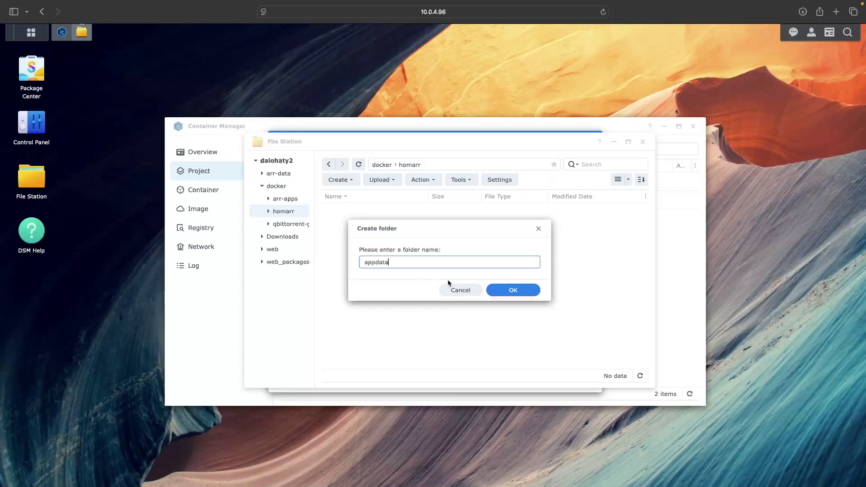
click(495, 292)
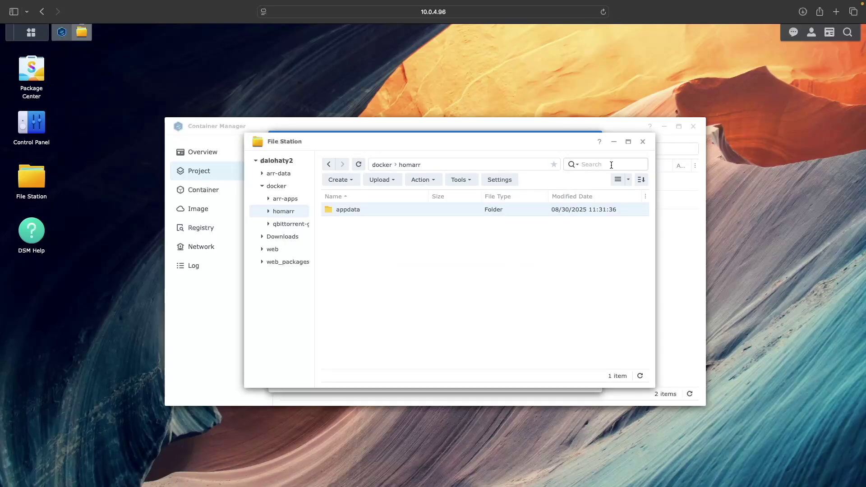
click(642, 141)
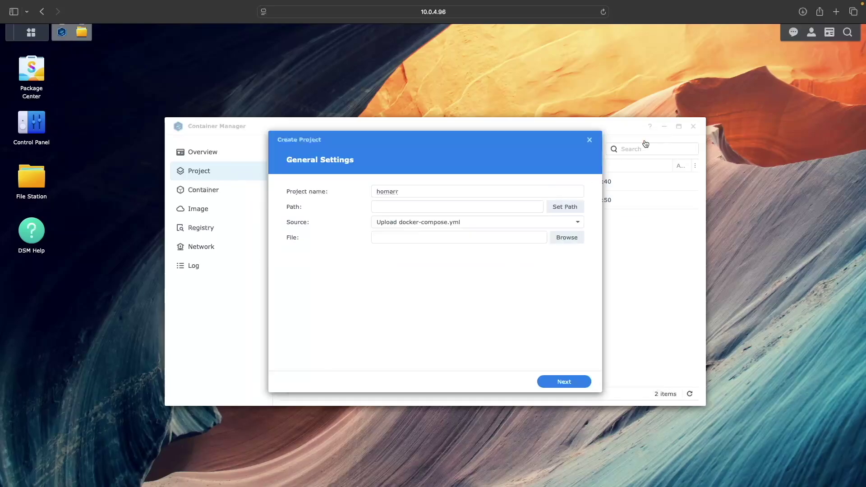
Step: Set the project path to /docker/homarr and choose Create docker-compose.yml as the source
click(564, 207)
click(421, 230)
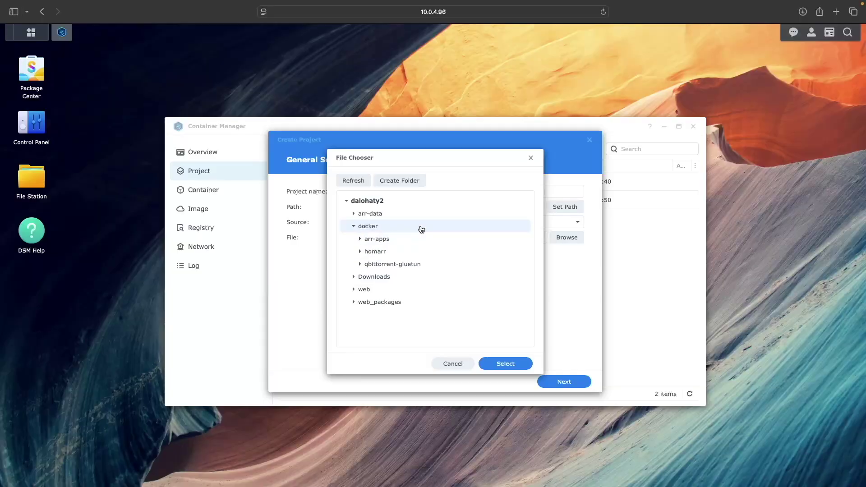
click(382, 253)
click(490, 363)
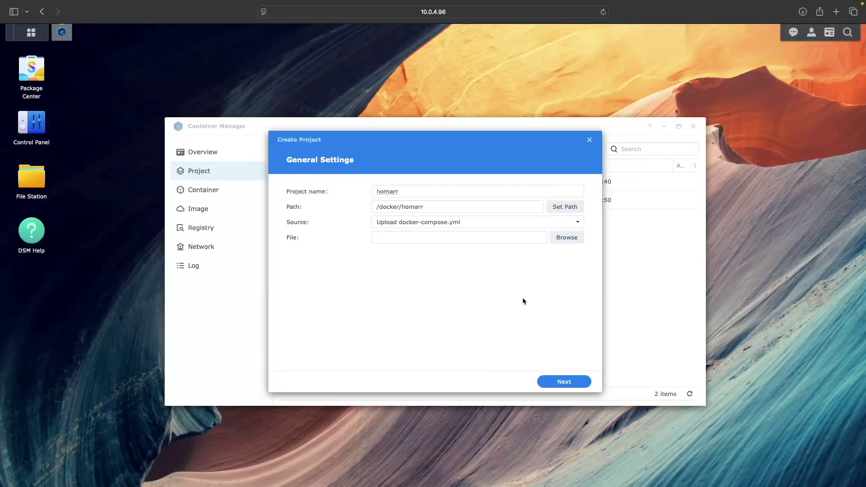
click(577, 223)
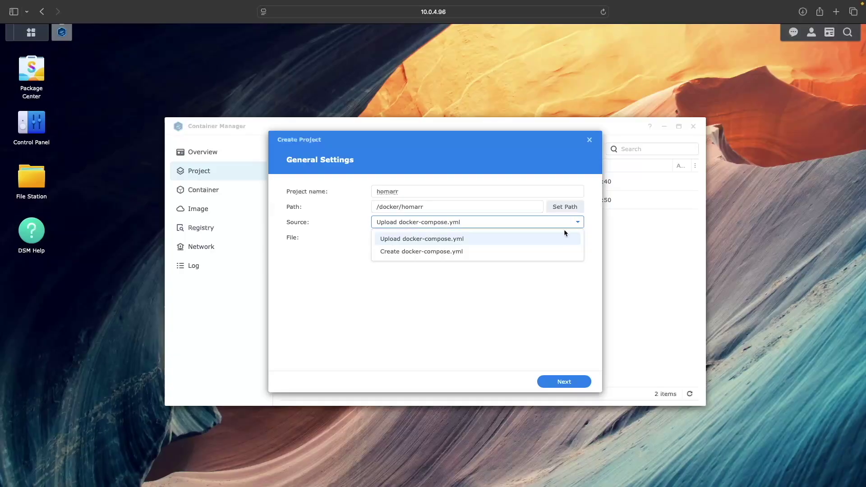
click(546, 252)
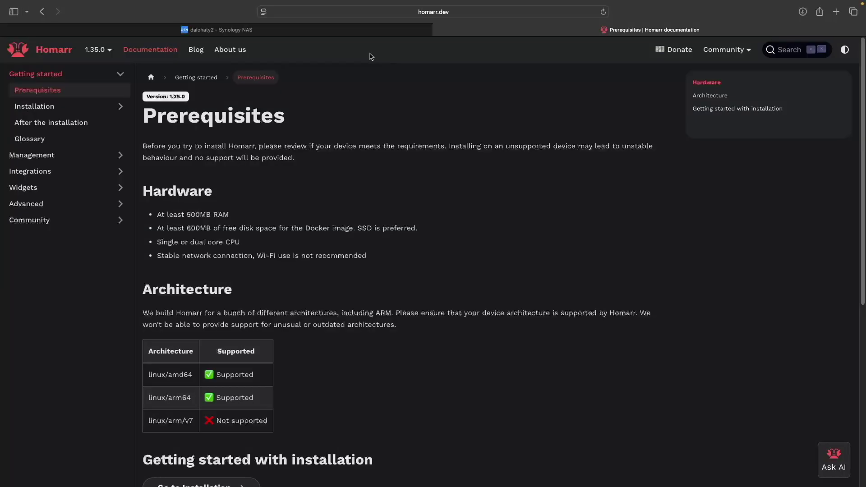
Step: Open the Docker installation guide and scroll to its docker-compose.yml sample
click(63, 112)
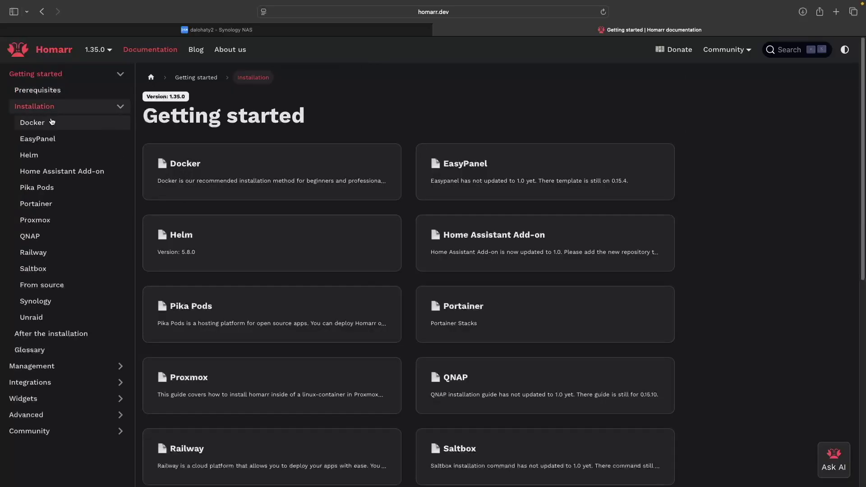
click(44, 124)
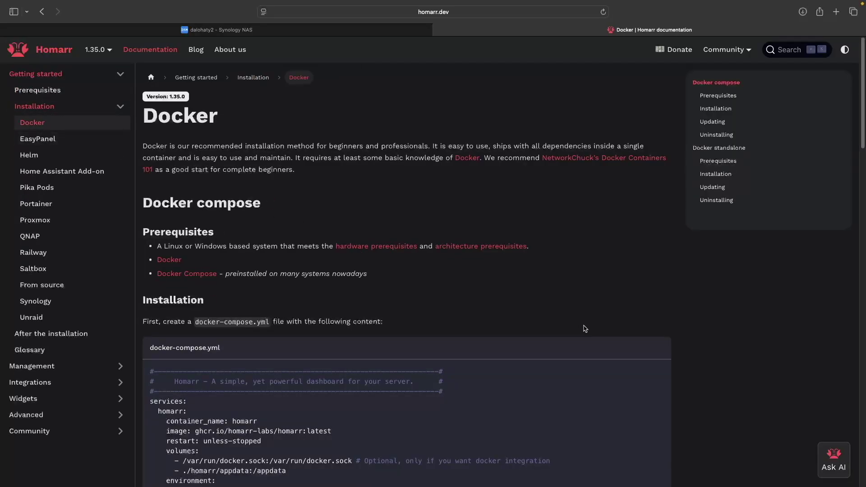
scroll(583, 328, down, 4)
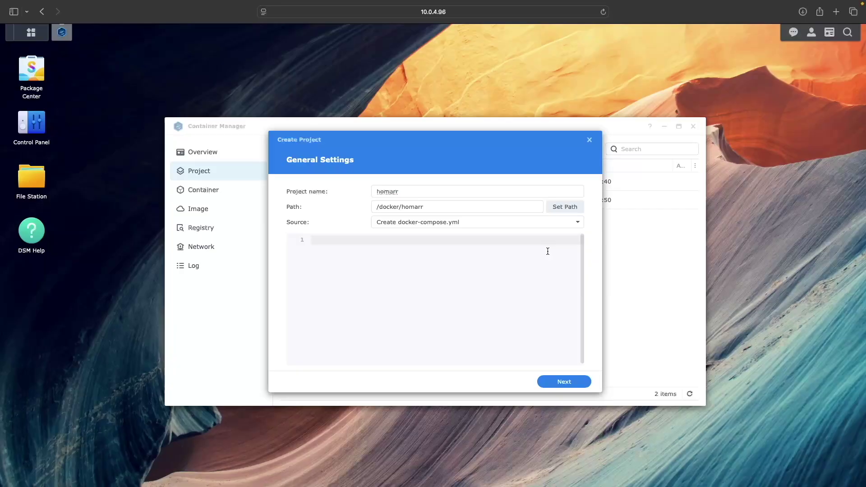
Step: Paste the guide's compose file, shorten the volume to ./appdata:/appdata, and drop the trailing blank line
click(428, 244)
key(super+v)
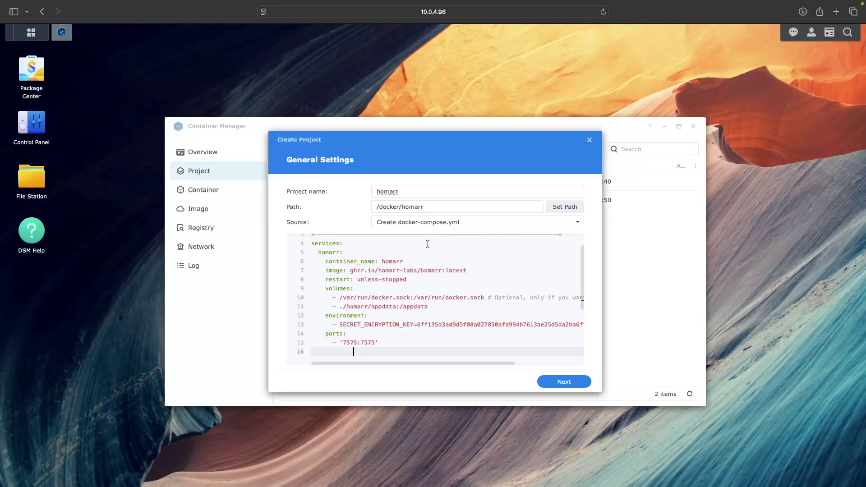
key(Up)
key(Up)
key(Up)
key(Up)
key(Up)
click(368, 307)
key(BackSpace)
key(BackSpace)
key(BackSpace)
key(BackSpace)
key(BackSpace)
key(BackSpace)
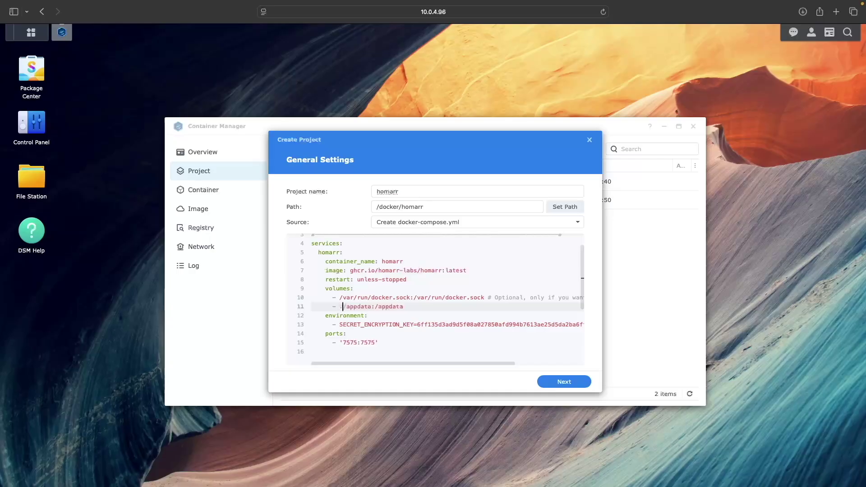
key(Down)
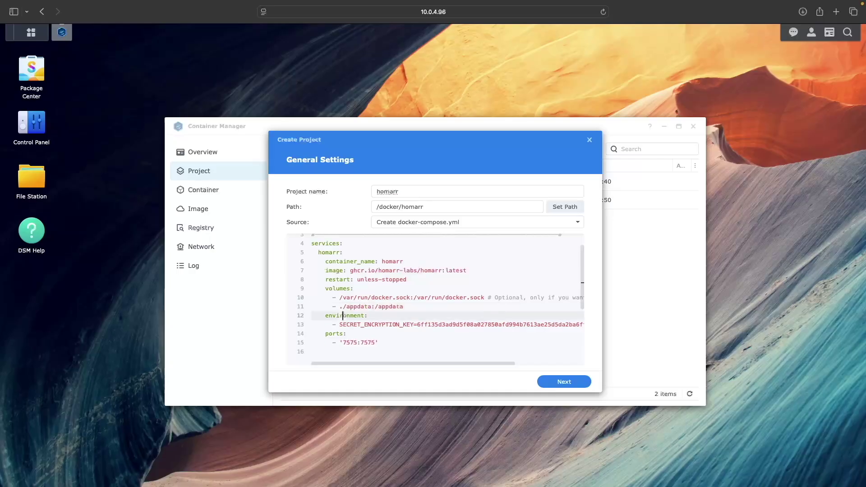
key(Down)
key(Down)
key(Down)
key(Down)
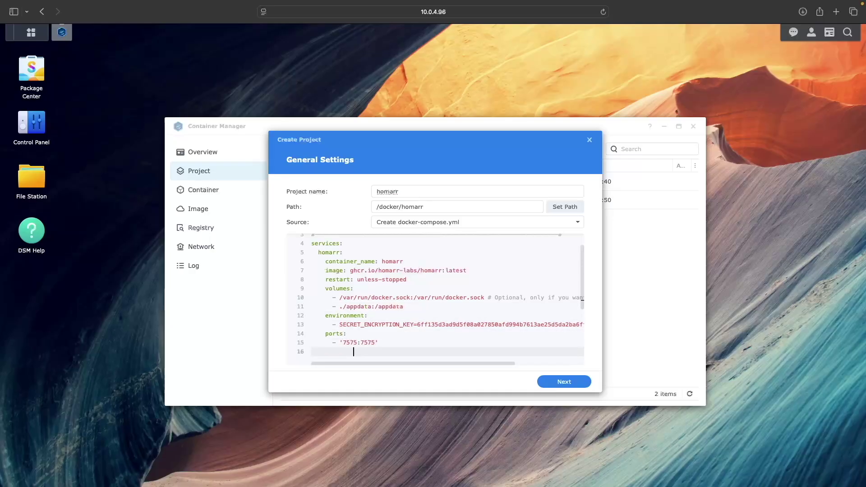
key(BackSpace)
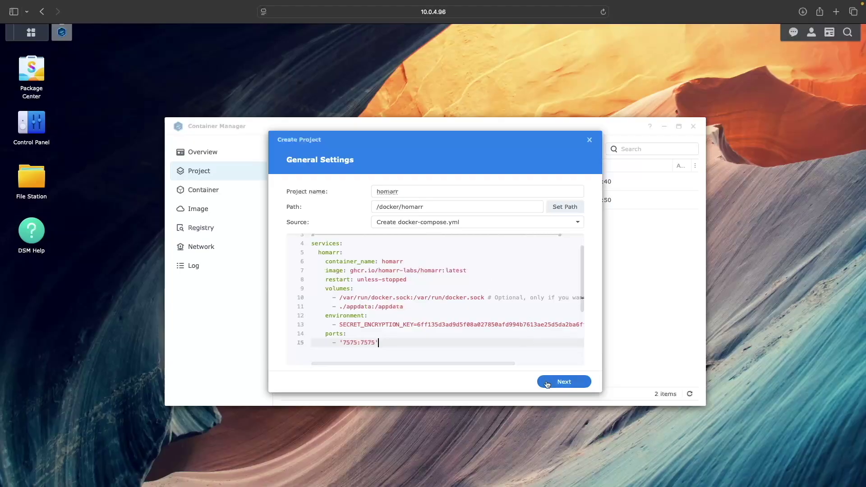
click(547, 383)
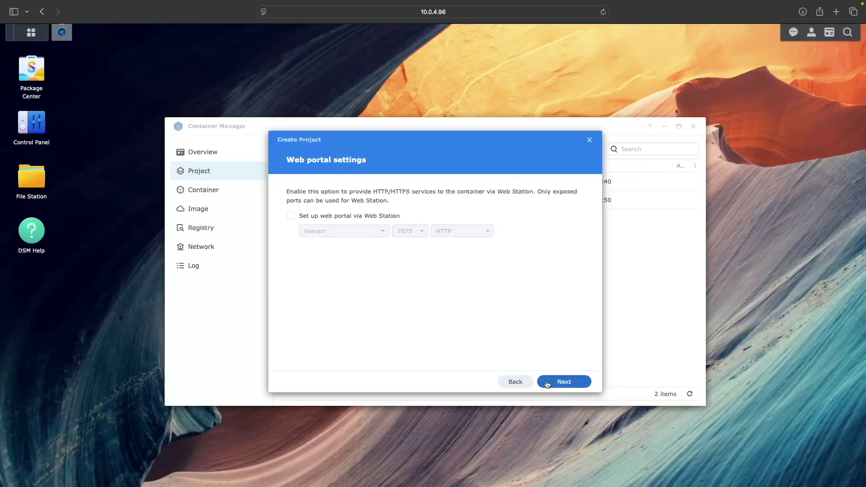
Step: Skip the Web Station portal and finish the homarr project so it builds
click(547, 383)
click(547, 384)
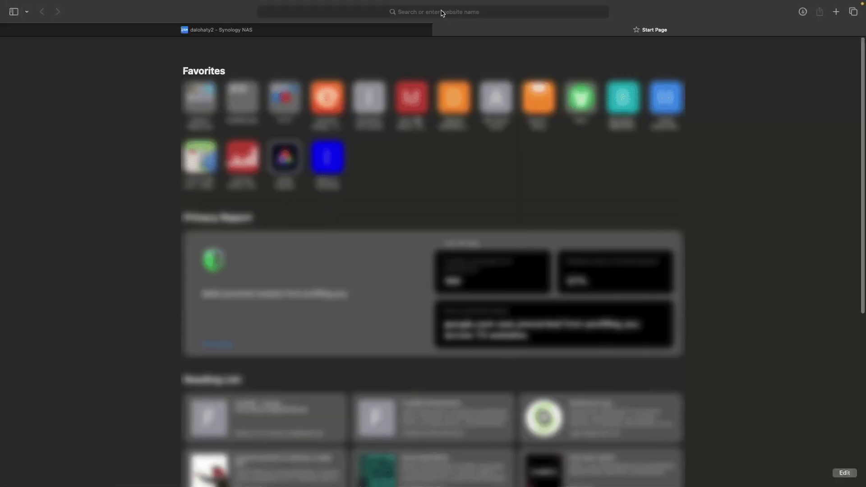
Step: Load Homarr on port 7575, toggle the theme to Light and back to Dark, then start from scratch
click(441, 12)
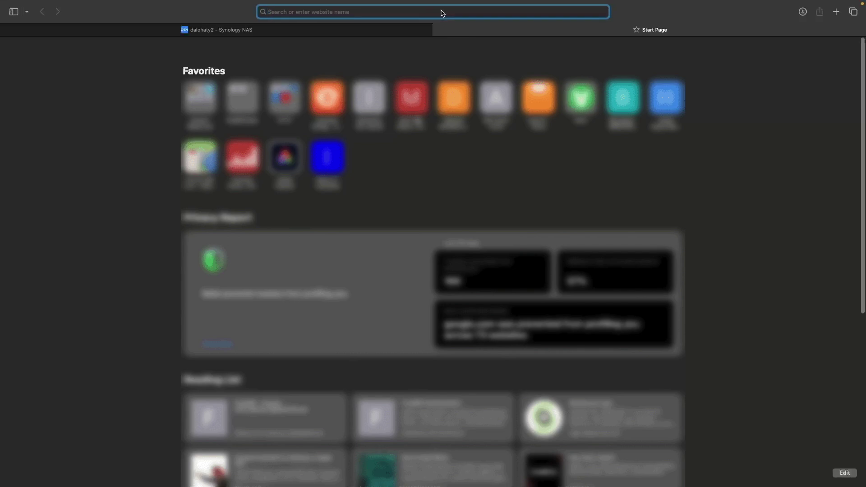
text(10.0.4.96:7575)
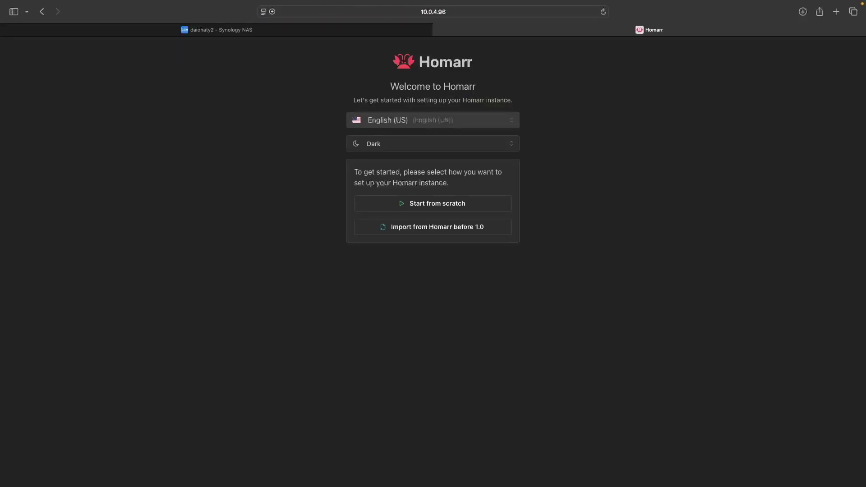
click(453, 144)
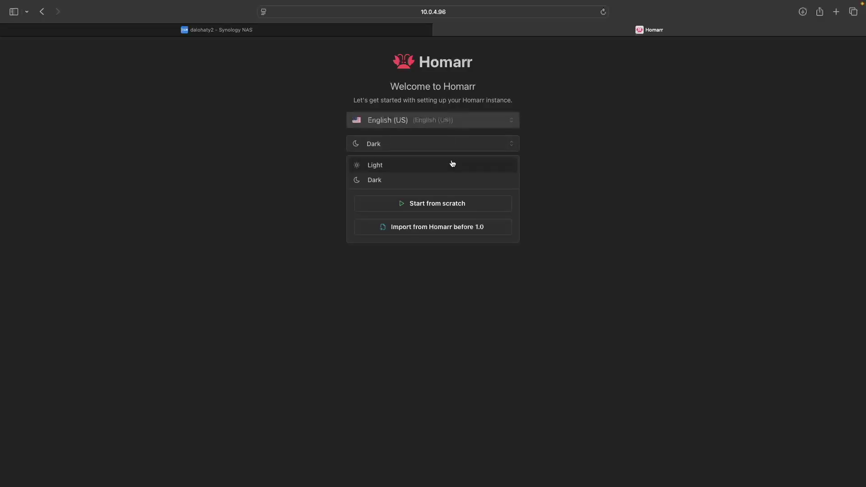
click(453, 163)
click(449, 146)
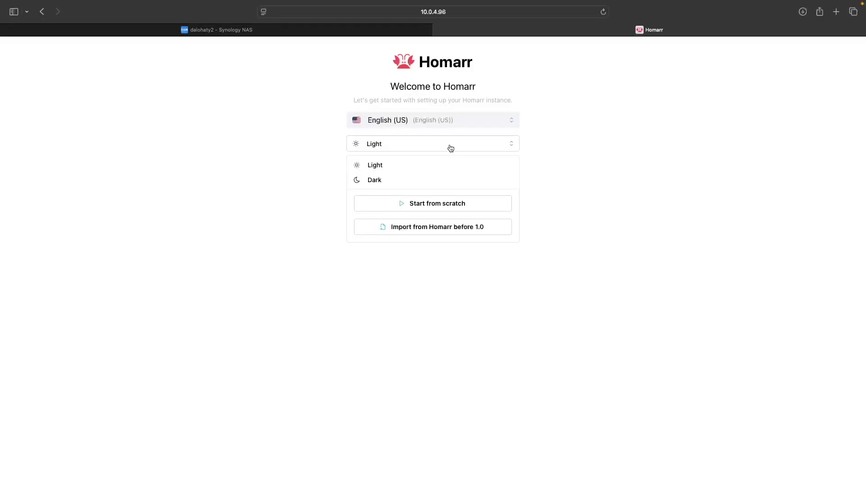
click(449, 179)
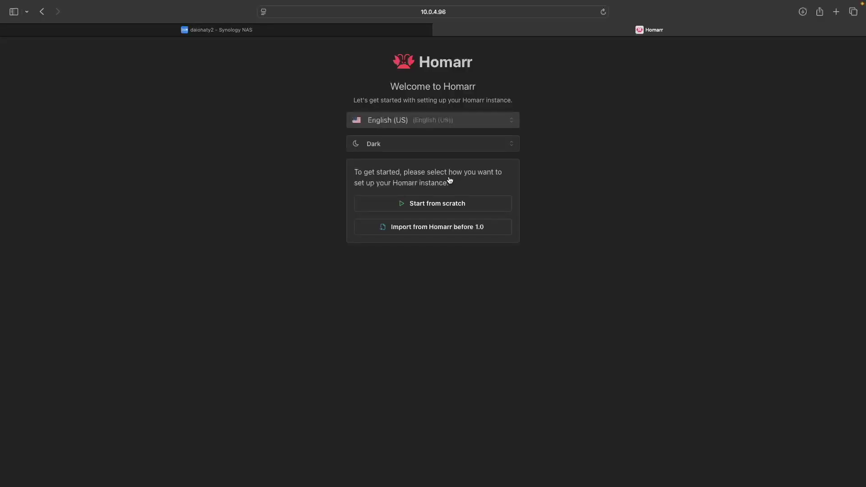
click(468, 205)
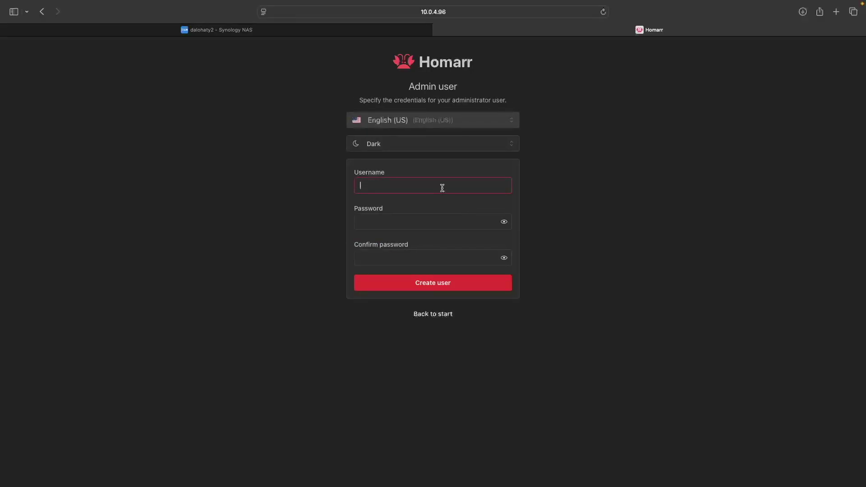
Step: Create admin user arradmin with a confirmed password, turn off anonymous analytics, and continue
text(arradmin)
key(Tab)
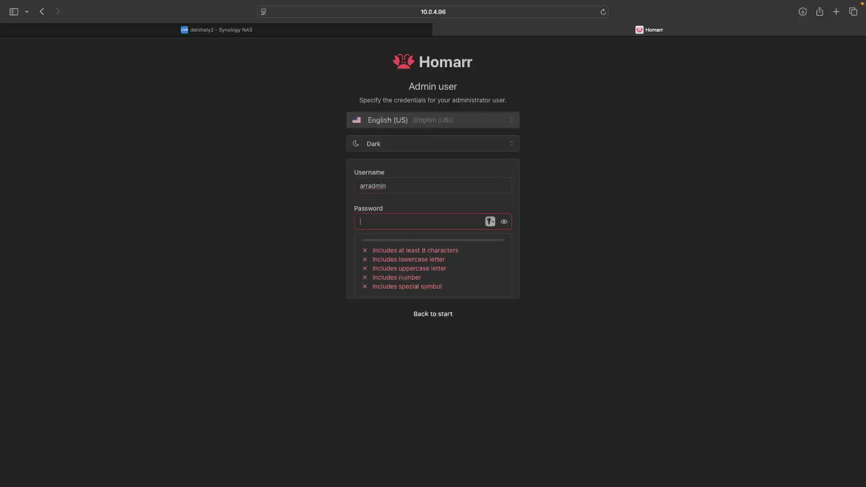
text(•••••••••••••)
key(Tab)
text(•)
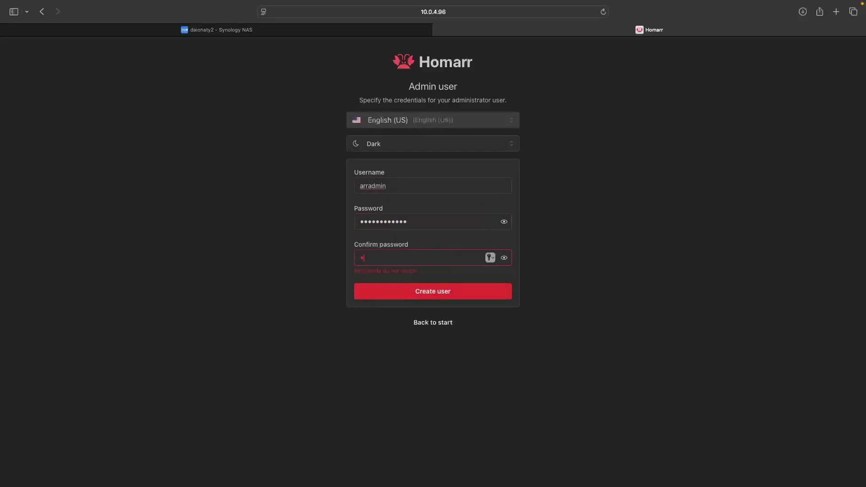
text(••••••••••••)
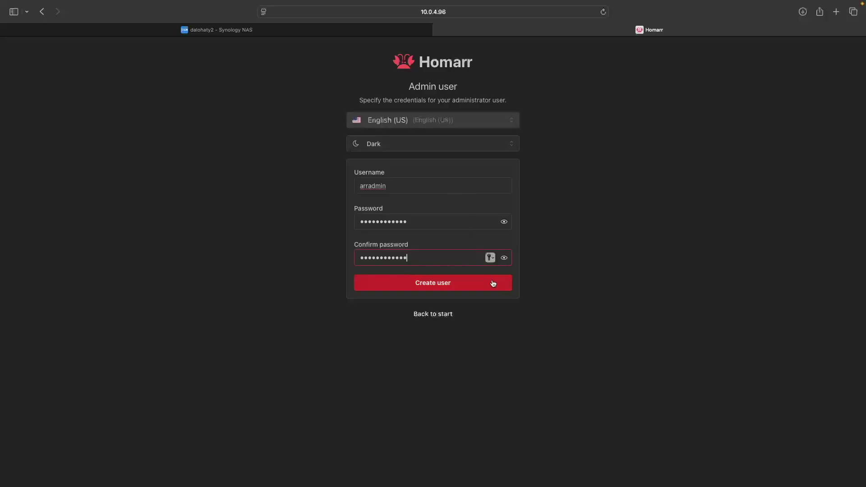
click(493, 283)
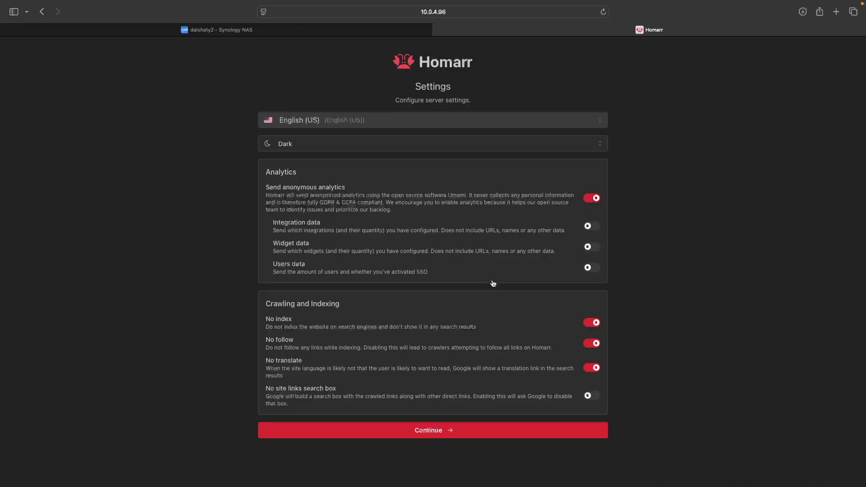
click(588, 202)
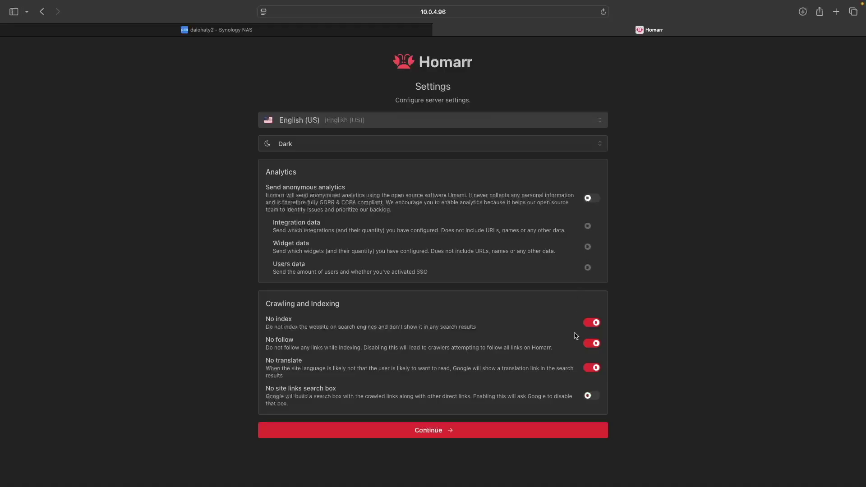
click(549, 429)
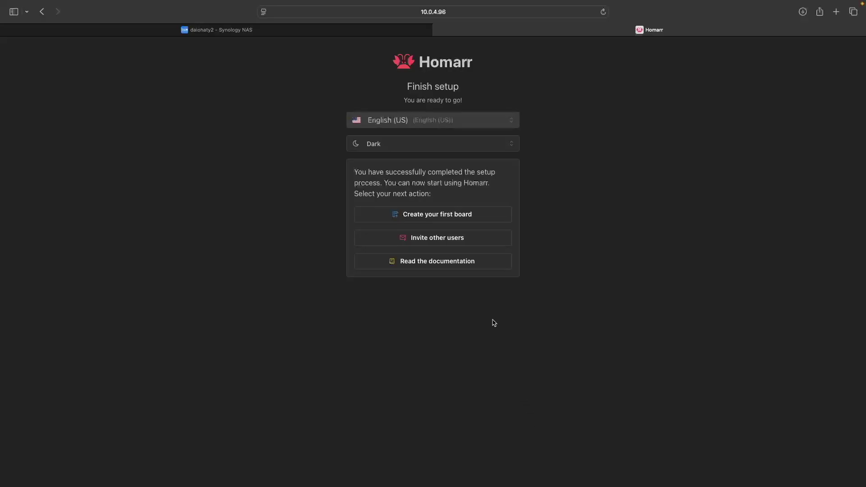
Step: Create a new board named Media_Server and go to the Apps page
click(458, 215)
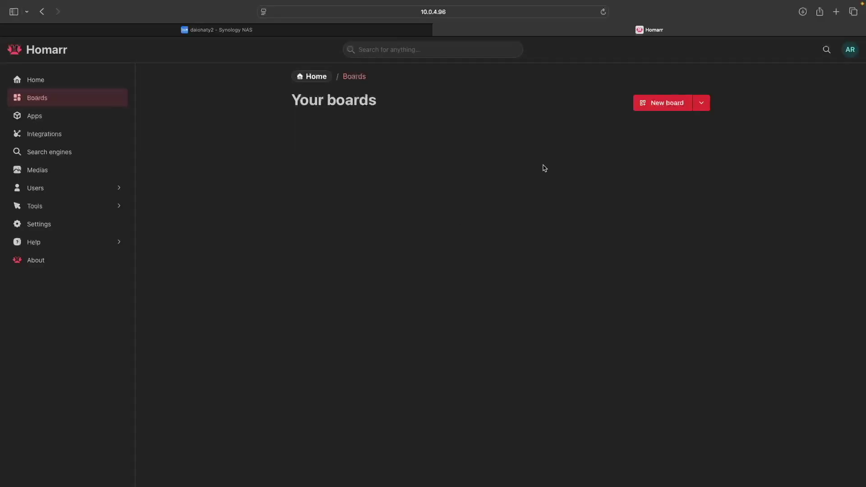
click(663, 108)
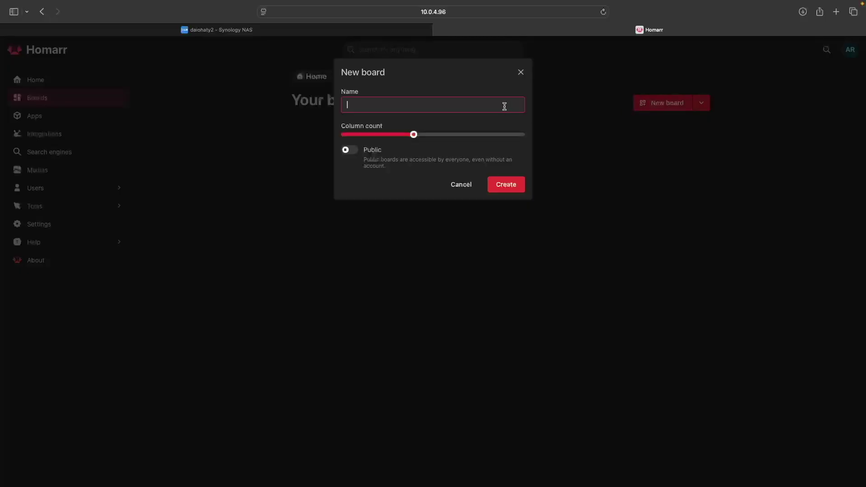
text(Media_Server)
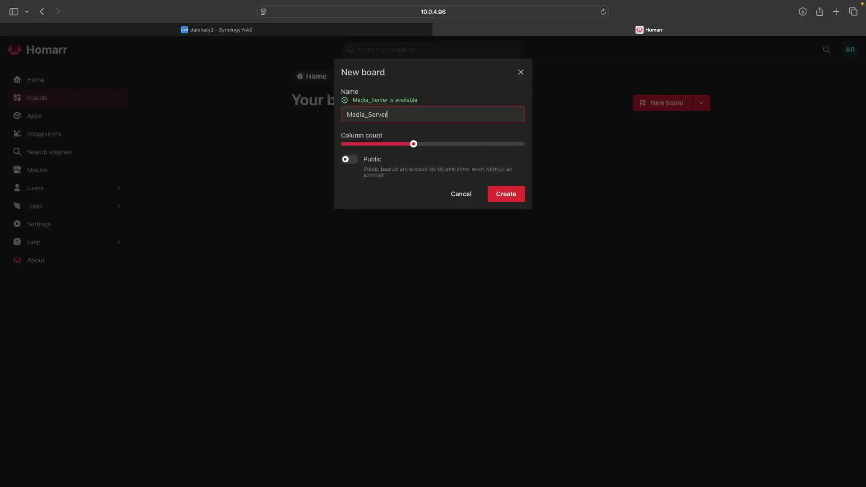
click(521, 193)
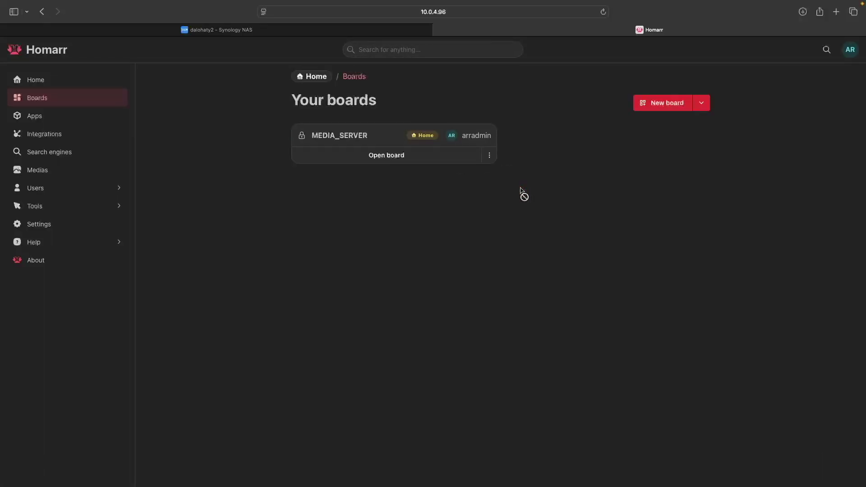
click(43, 120)
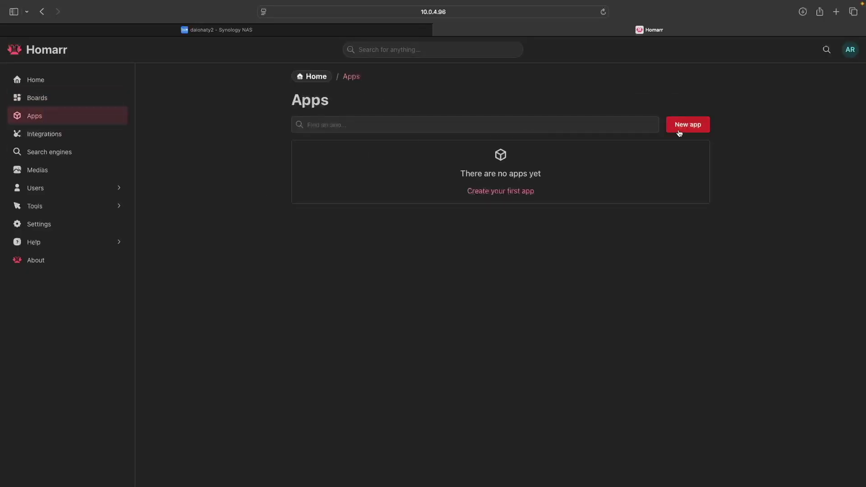
click(679, 130)
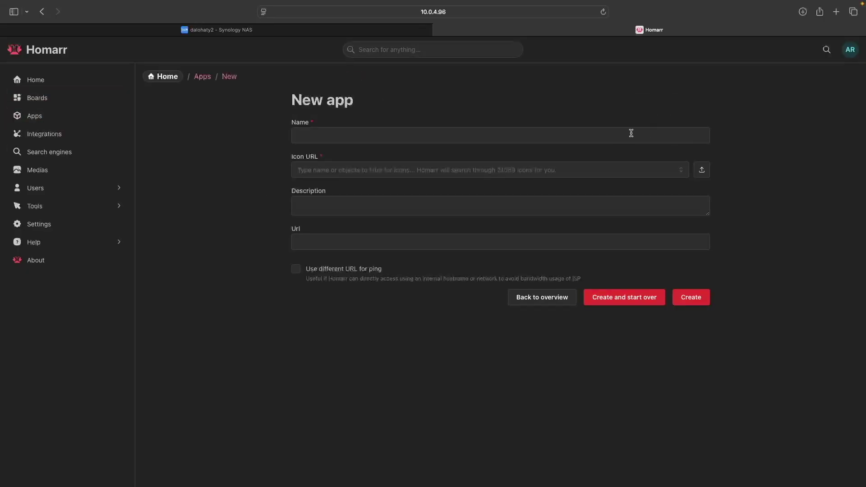
click(605, 138)
text(Plex)
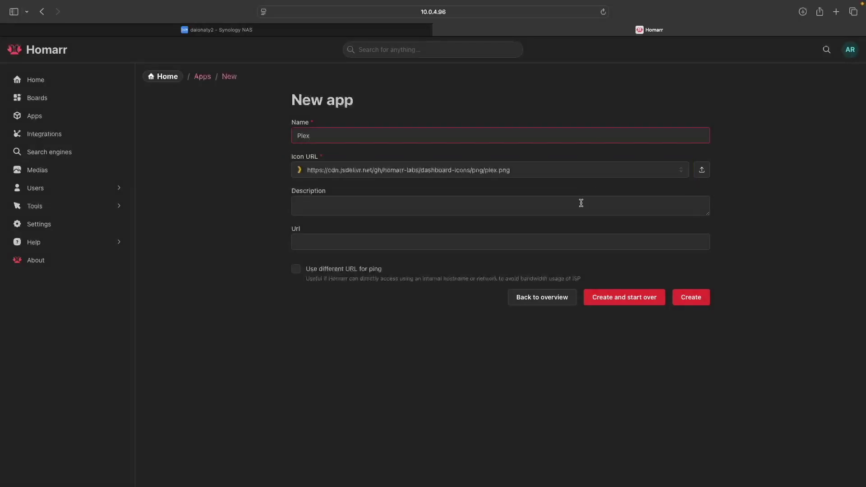
click(576, 244)
text(http://10.0.4)
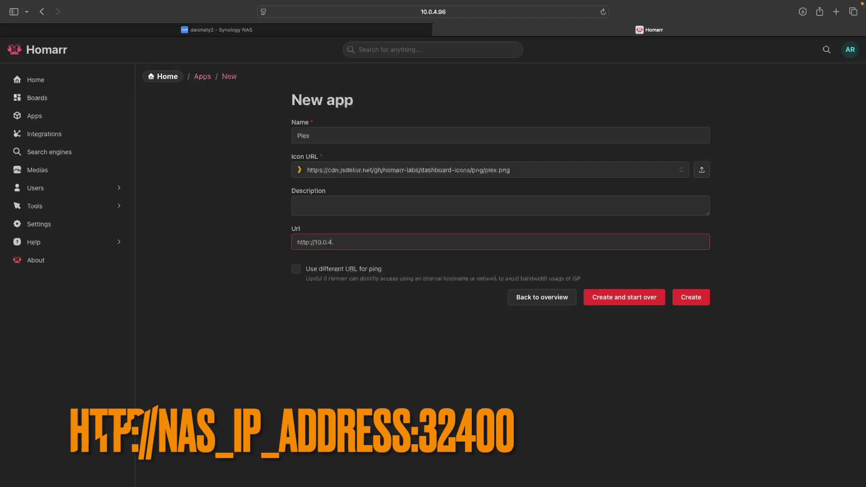
text(.96:32400)
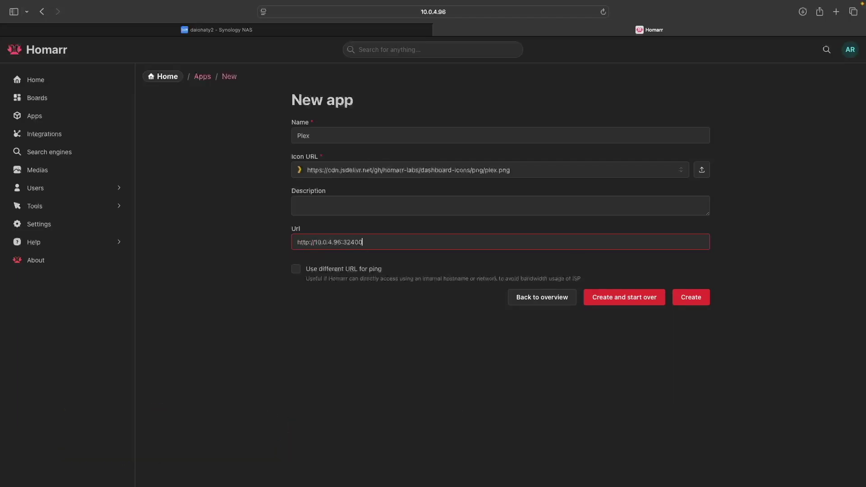
click(684, 298)
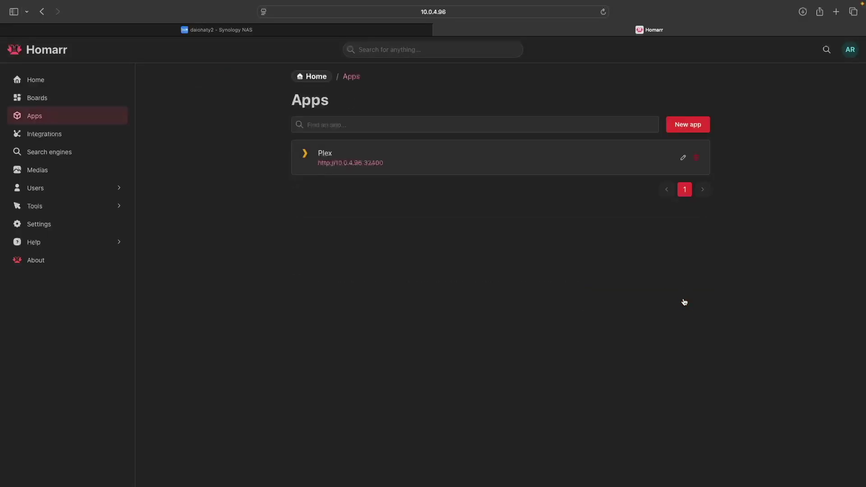
click(698, 125)
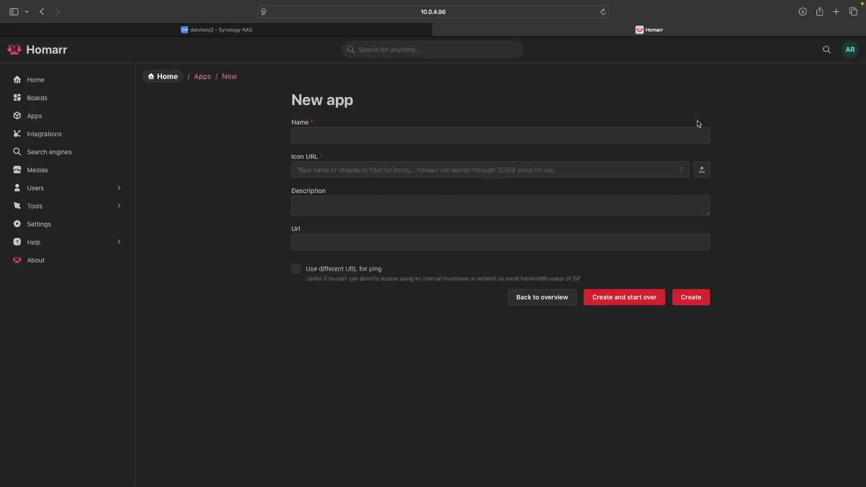
text(Prowlarr)
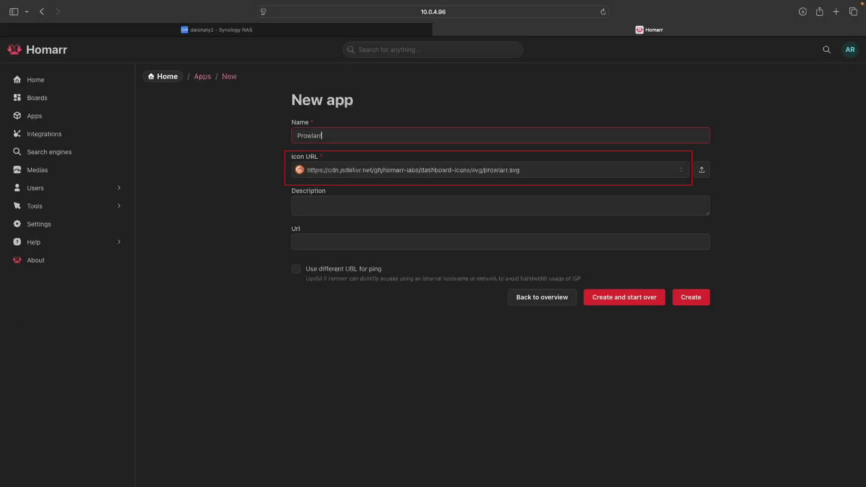
click(564, 239)
text(http://)
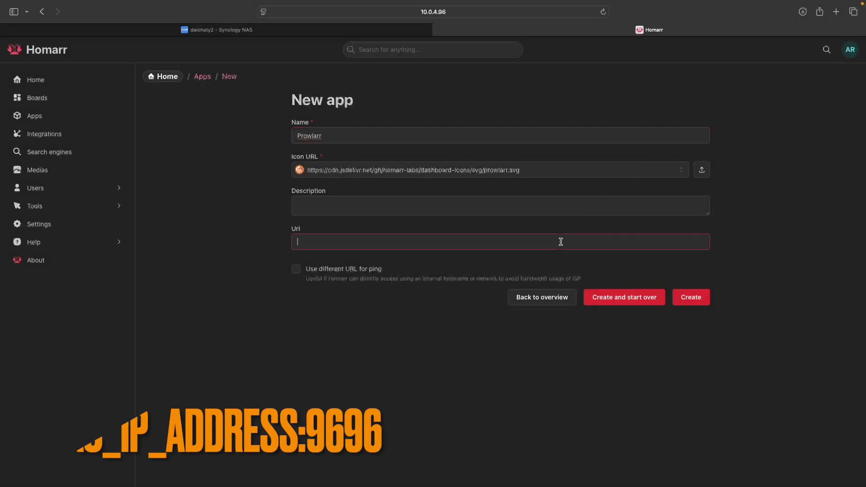
text(10.0.)
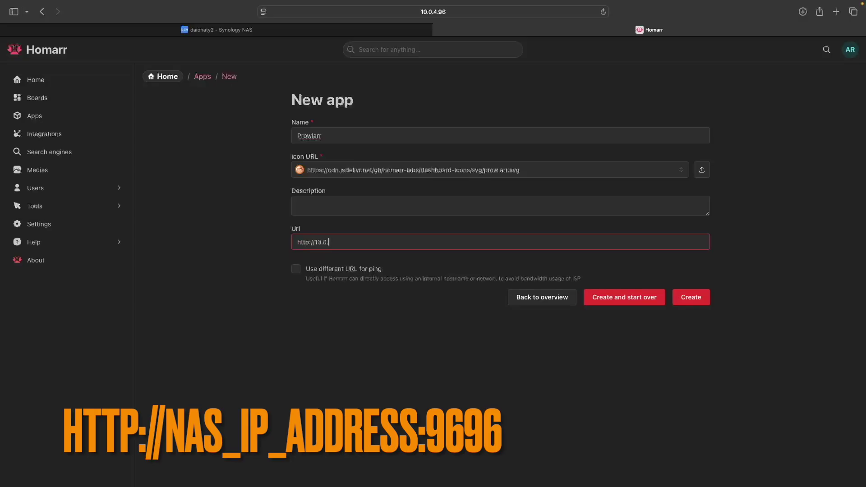
text(4.96:9696)
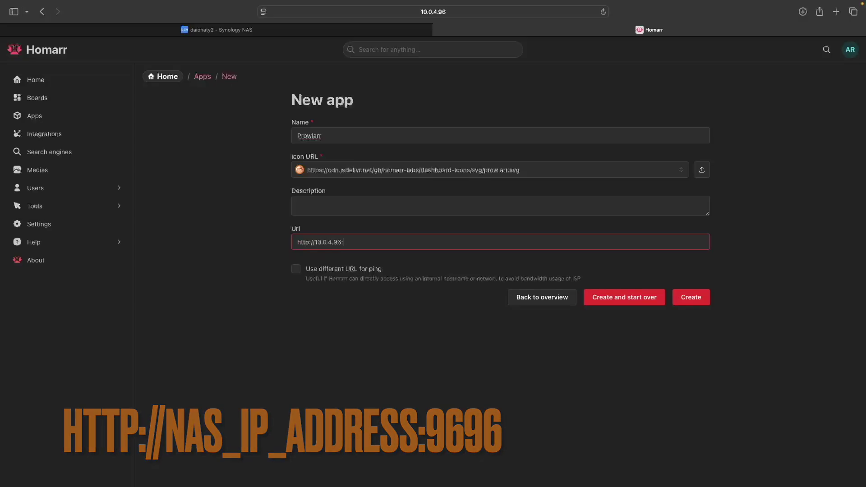
click(688, 297)
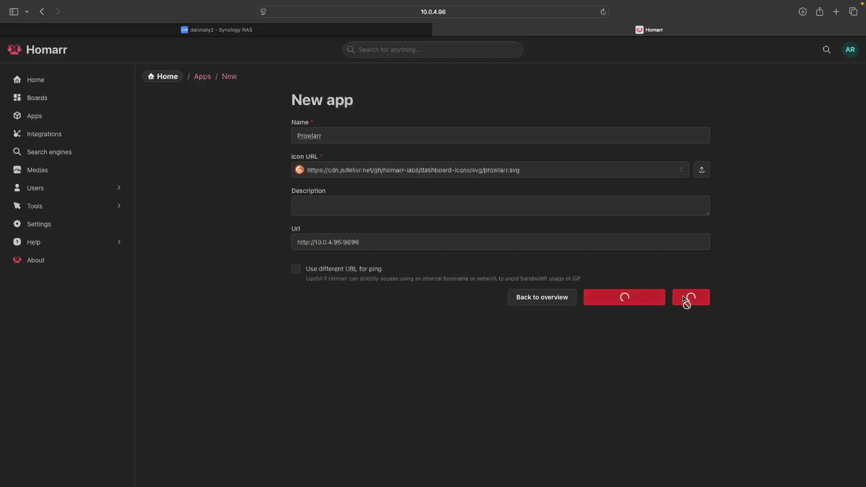
click(687, 126)
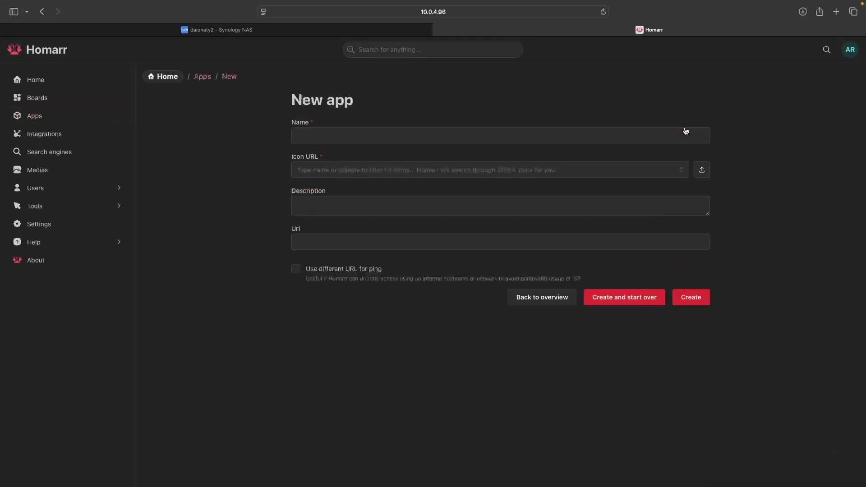
text(qBittorrent)
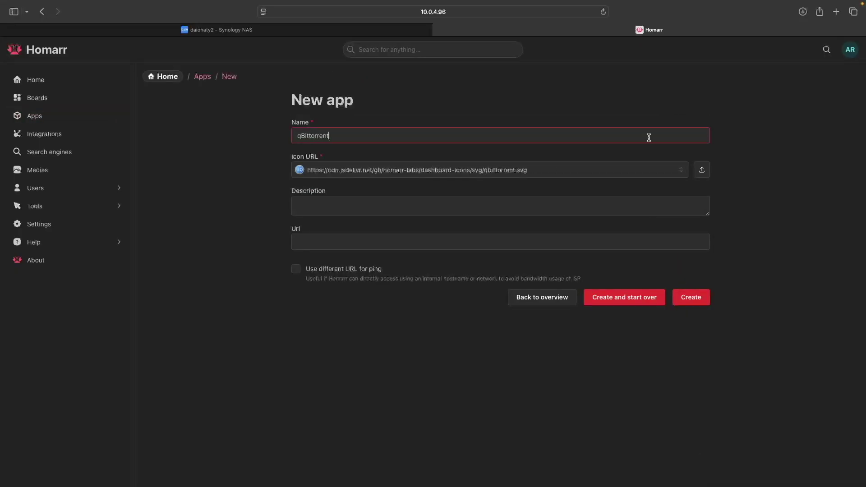
click(550, 243)
text(http:/)
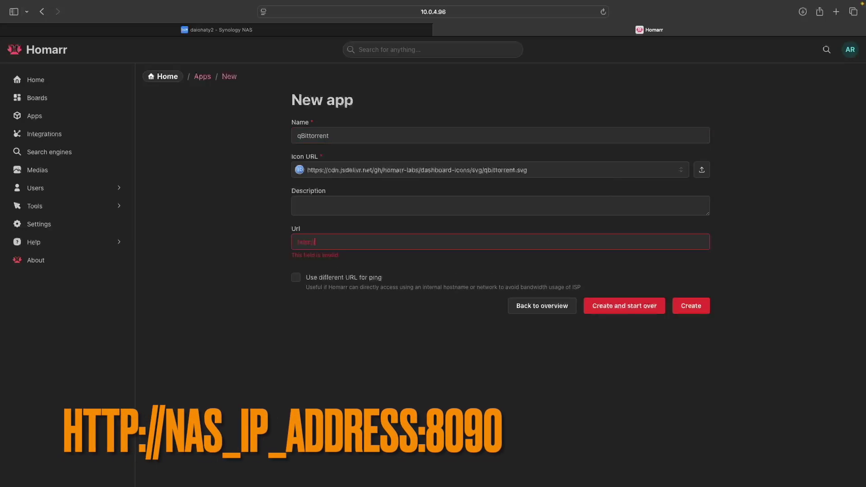
text(/10.0.4.96:8090)
click(683, 299)
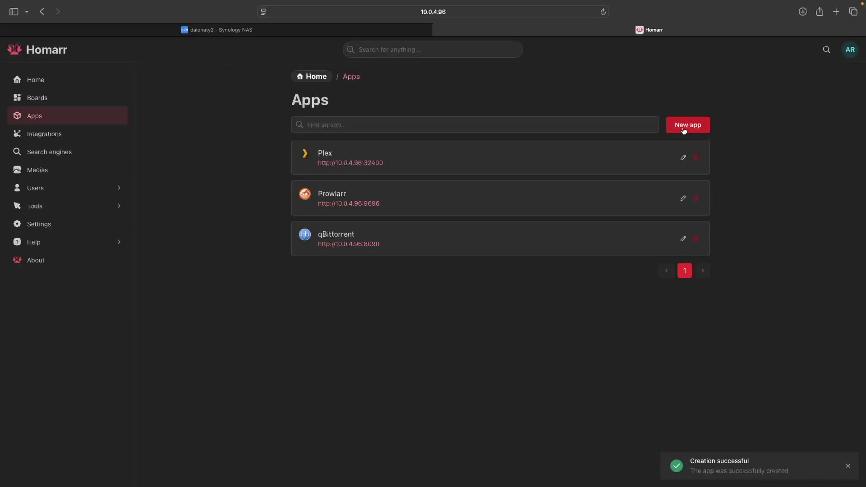
click(684, 129)
text(Radarr)
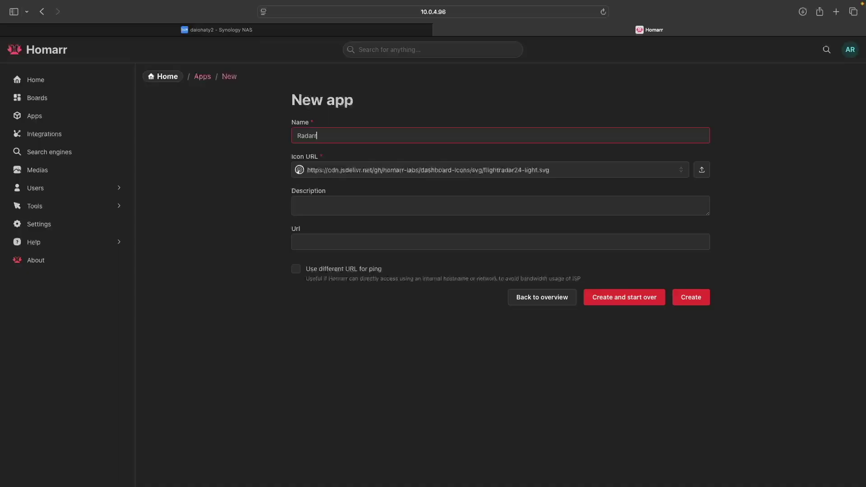
click(623, 170)
key(BackSpace)
key(BackSpace)
key(BackSpace)
key(BackSpace)
key(BackSpace)
key(BackSpace)
key(BackSpace)
key(BackSpace)
key(BackSpace)
key(BackSpace)
key(BackSpace)
key(BackSpace)
key(BackSpace)
key(BackSpace)
key(BackSpace)
key(BackSpace)
key(BackSpace)
key(BackSpace)
key(BackSpace)
key(BackSpace)
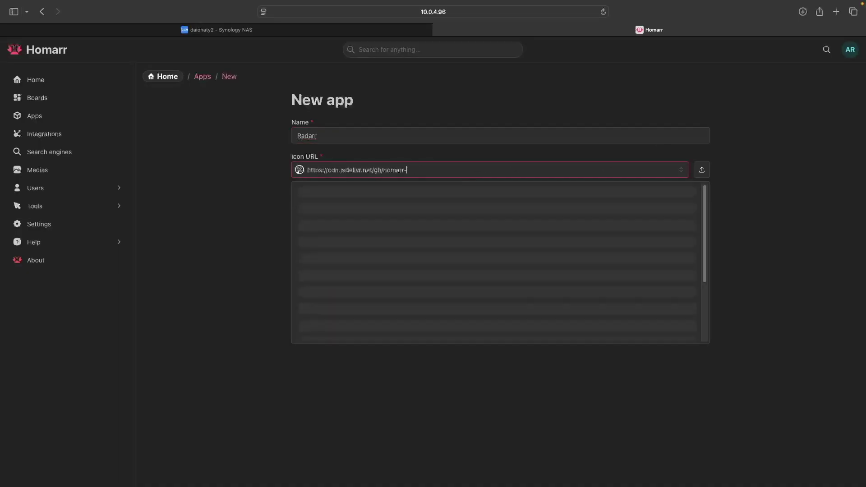
key(BackSpace)
key(BackSpace)
key(BackSpace)
key(BackSpace)
key(BackSpace)
key(BackSpace)
key(BackSpace)
key(BackSpace)
key(BackSpace)
key(BackSpace)
key(BackSpace)
key(BackSpace)
key(BackSpace)
key(BackSpace)
key(BackSpace)
key(BackSpace)
key(BackSpace)
key(BackSpace)
key(BackSpace)
key(BackSpace)
text(radarr)
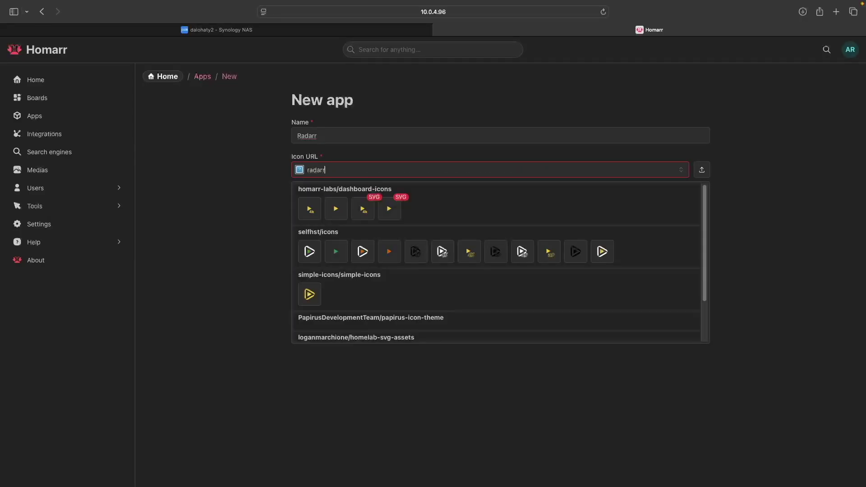
click(384, 212)
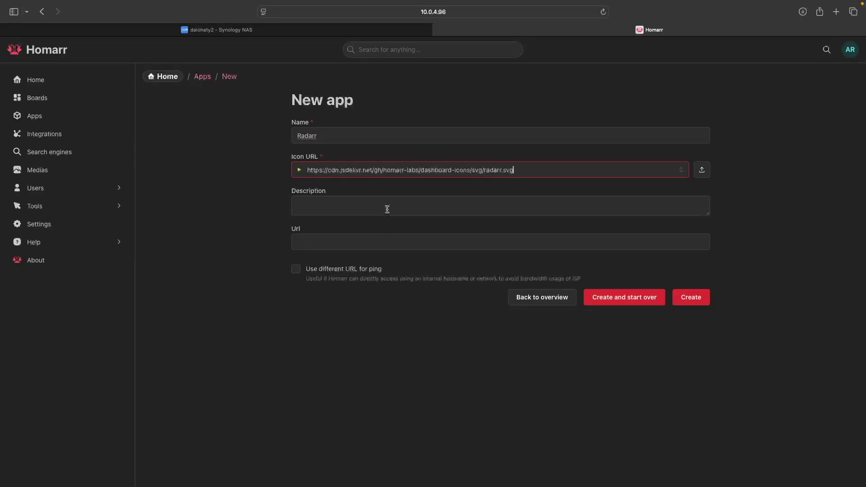
click(373, 242)
text(http://)
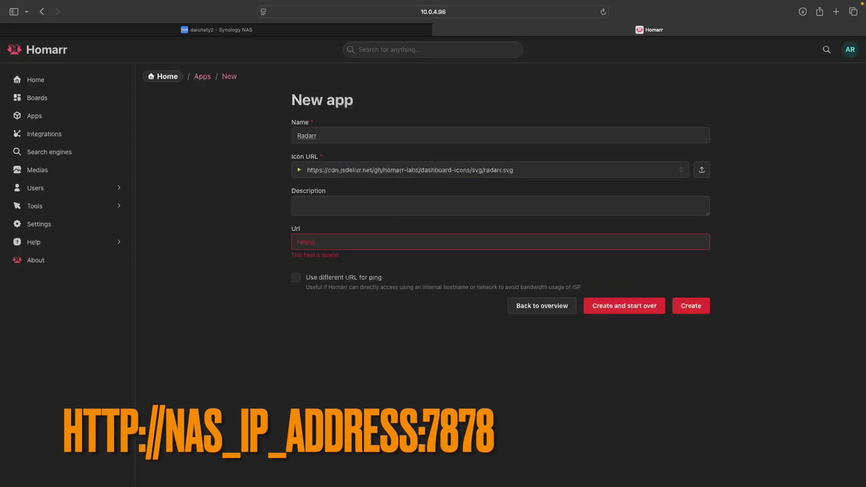
text(10.0.4.9)
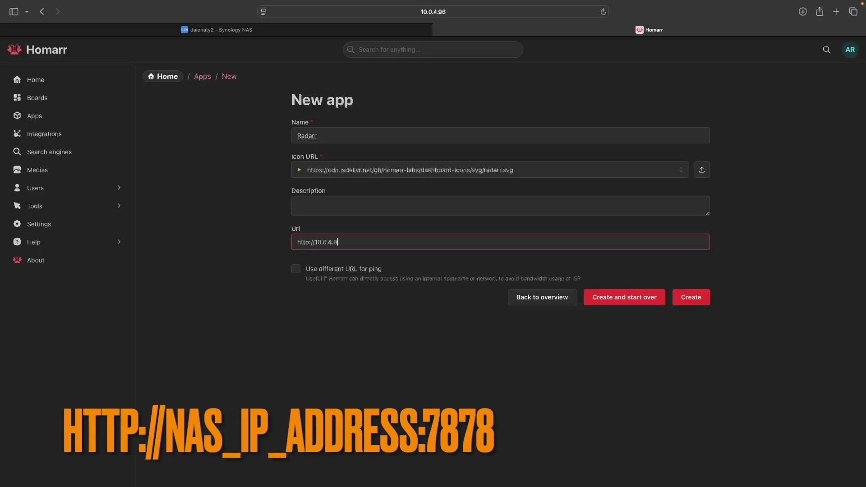
text(6:7878)
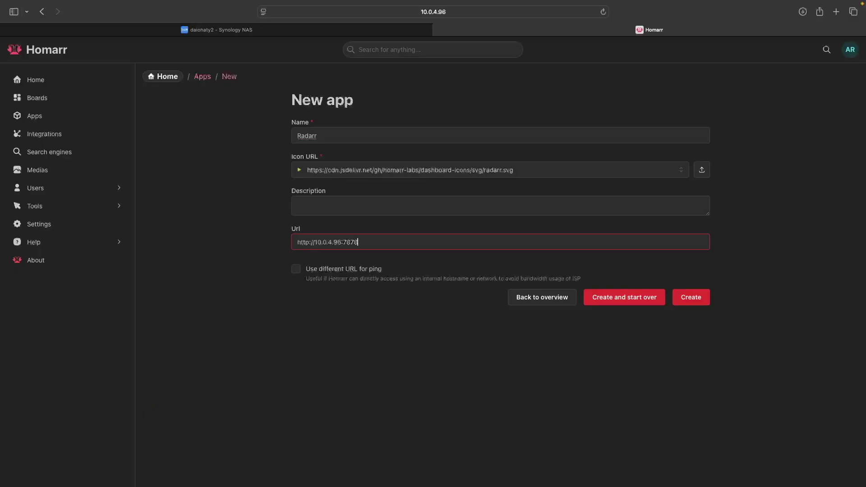
click(689, 298)
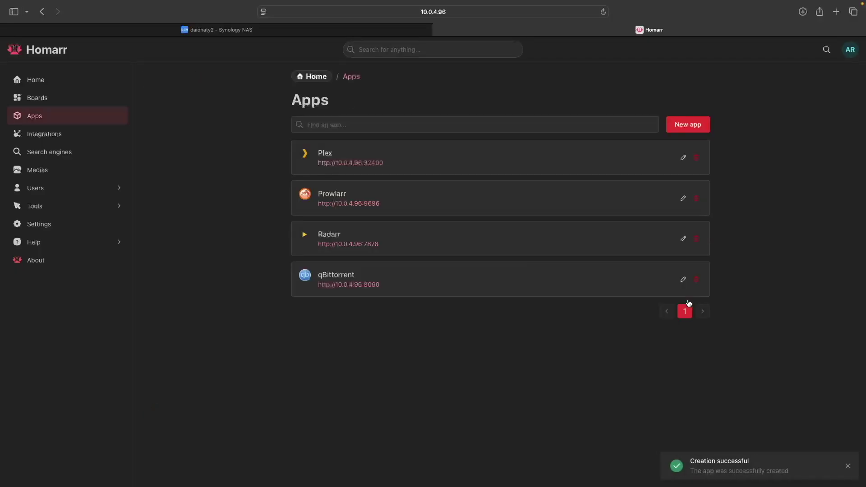
click(687, 127)
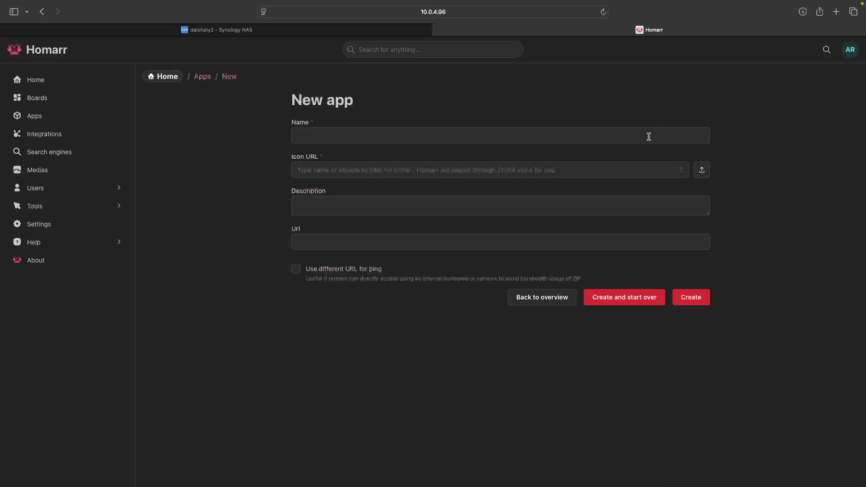
text(Sonarr)
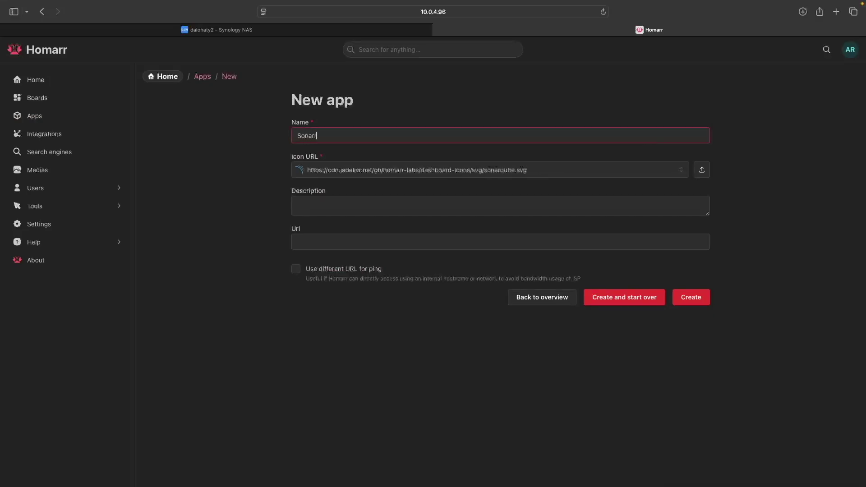
click(633, 169)
key(alt+BackSpace)
key(alt+BackSpace)
key(alt+BackSpace)
key(alt+BackSpace)
key(alt+BackSpace)
key(alt+BackSpace)
key(alt+BackSpace)
key(super+BackSpace)
text(sonarr)
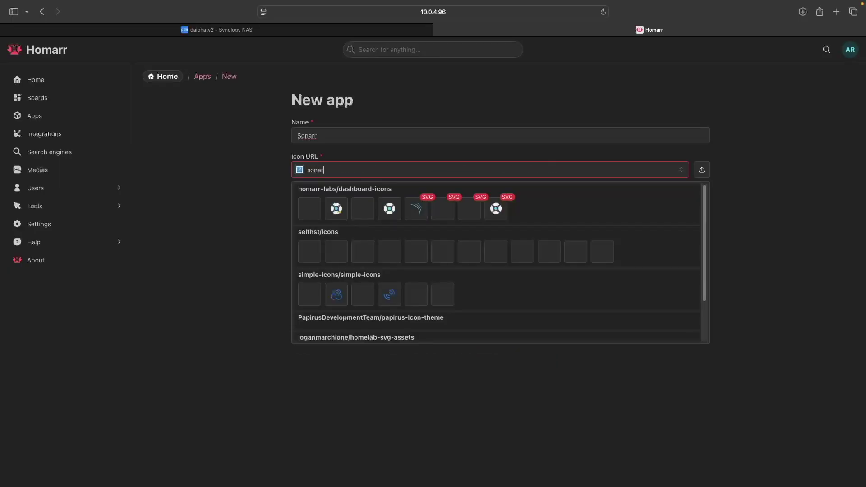
click(449, 210)
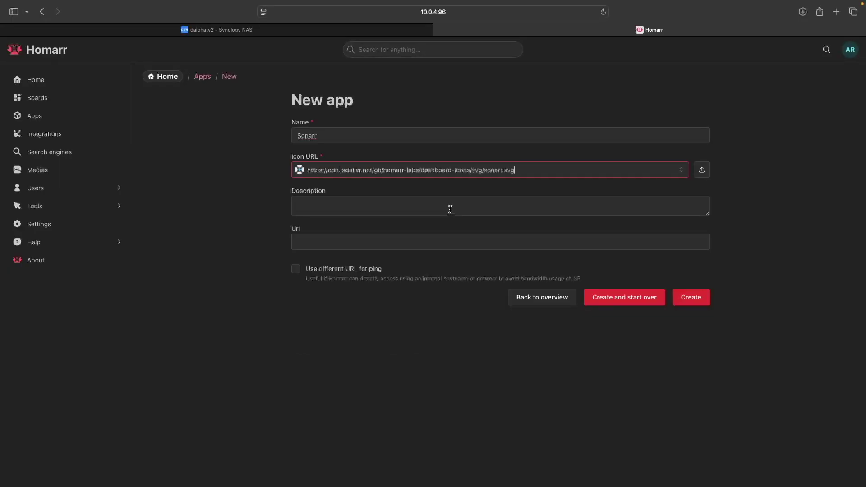
click(424, 242)
text(http)
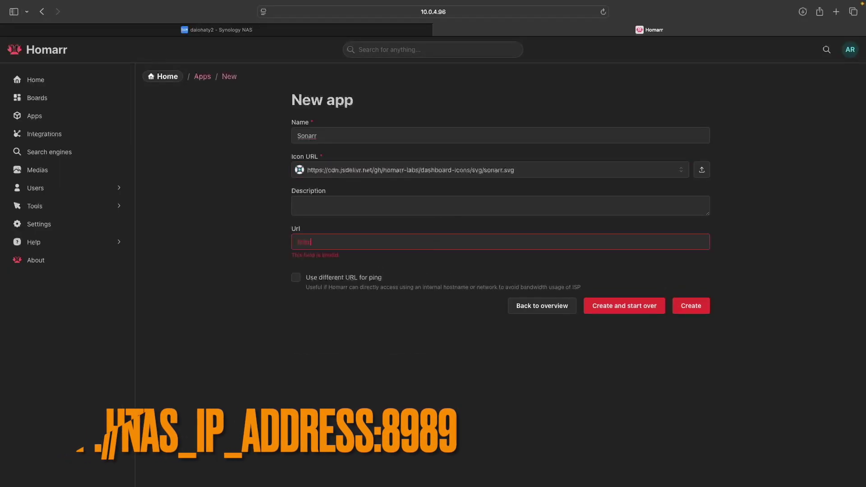
text(://10.0.4.96)
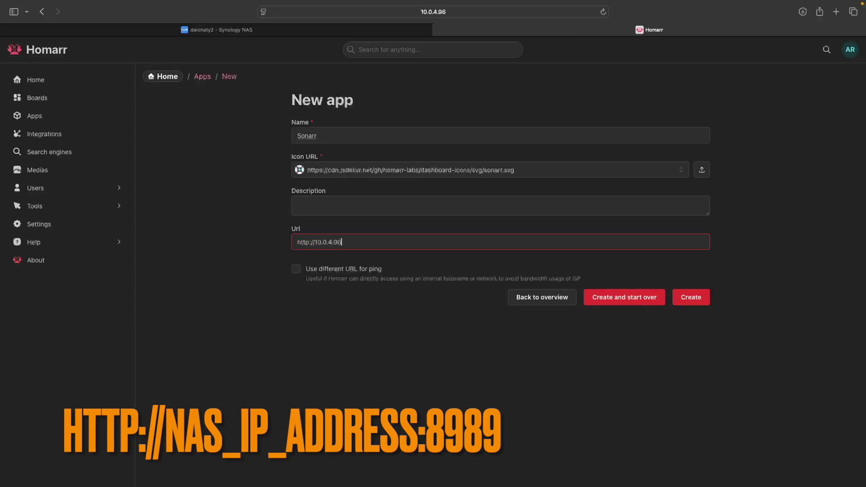
text(:8989)
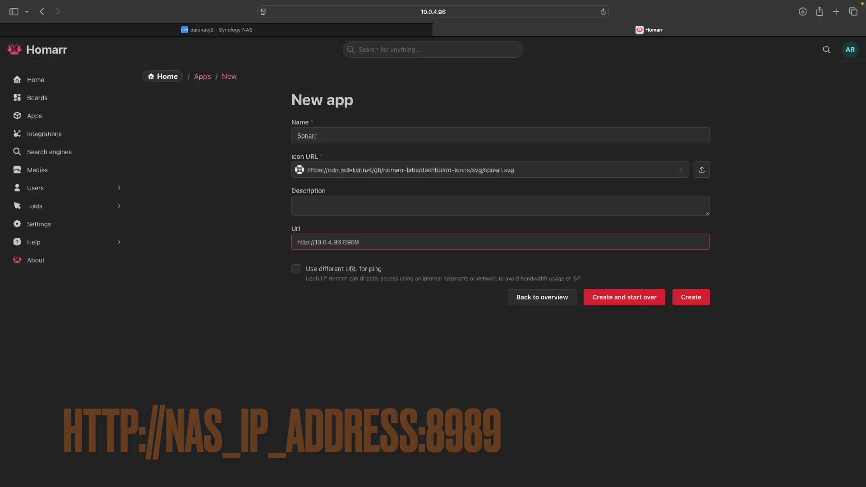
click(687, 299)
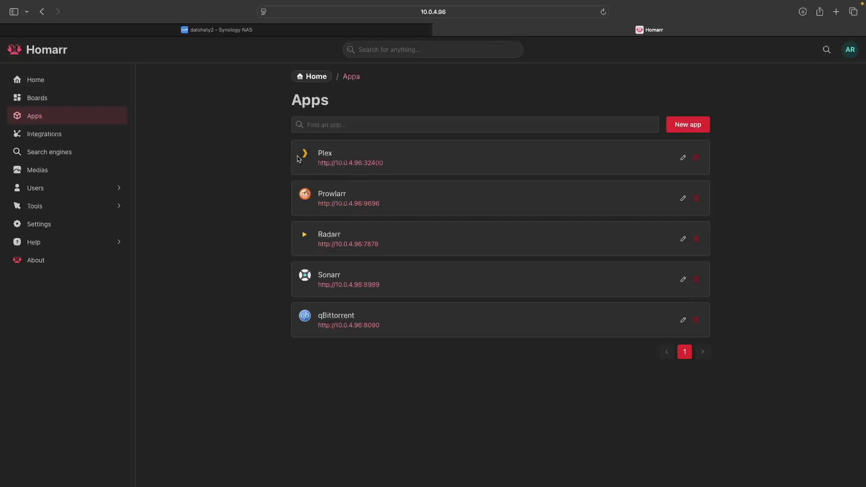
click(85, 102)
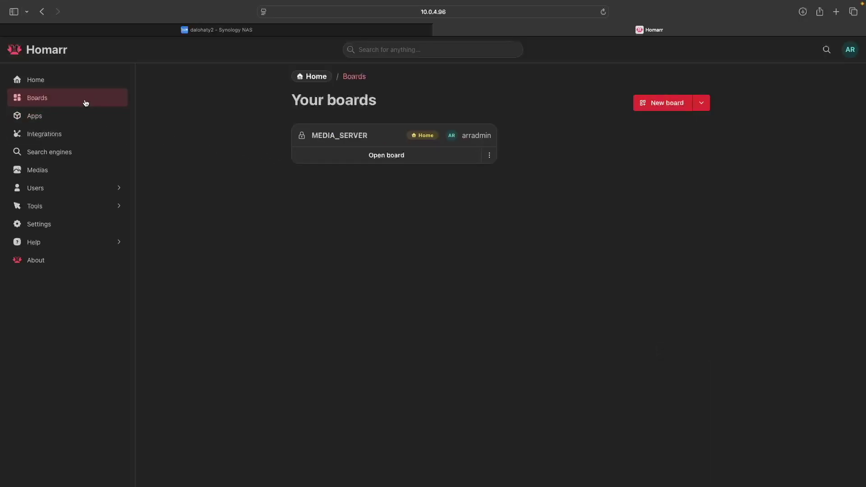
Step: Open the MEDIA_SERVER board and place the Plex and Prowlarr app tiles on it
click(385, 156)
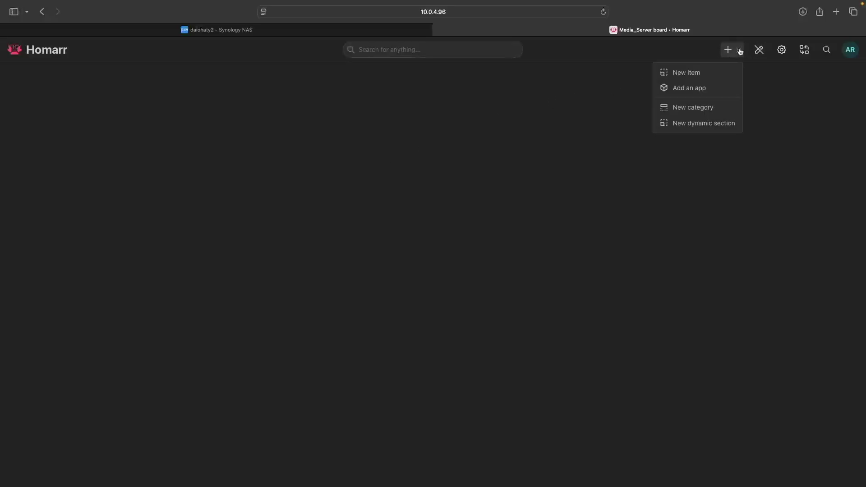
click(725, 87)
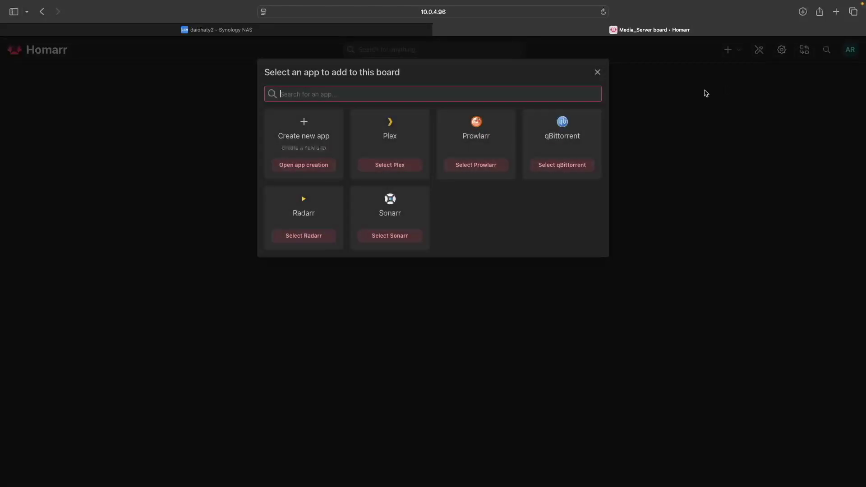
click(404, 167)
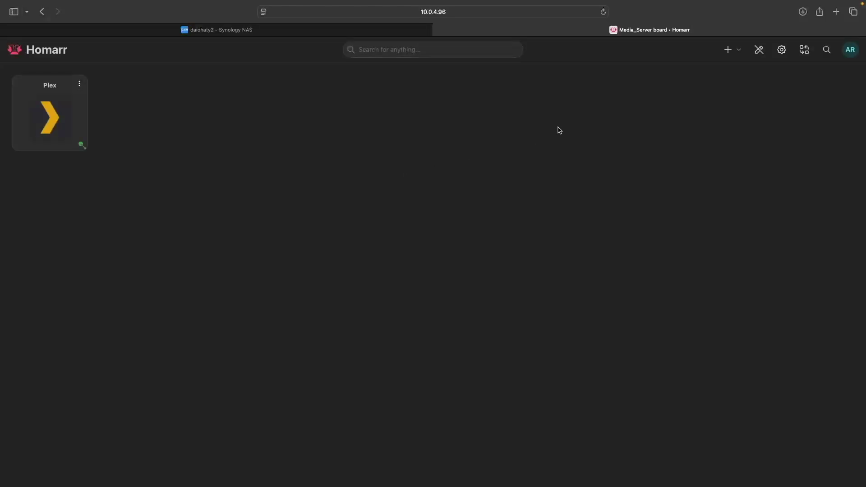
click(738, 50)
click(720, 87)
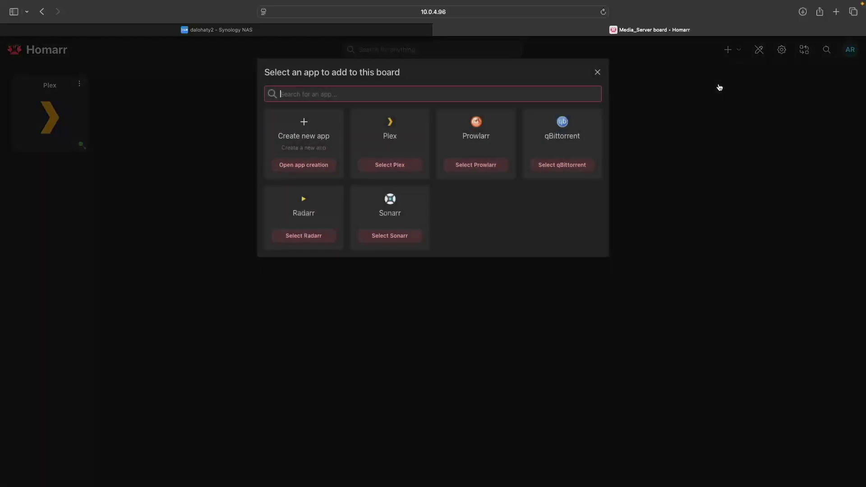
click(485, 167)
Step: Add the qBittorrent, Radarr and Sonarr tiles and save the board
click(739, 51)
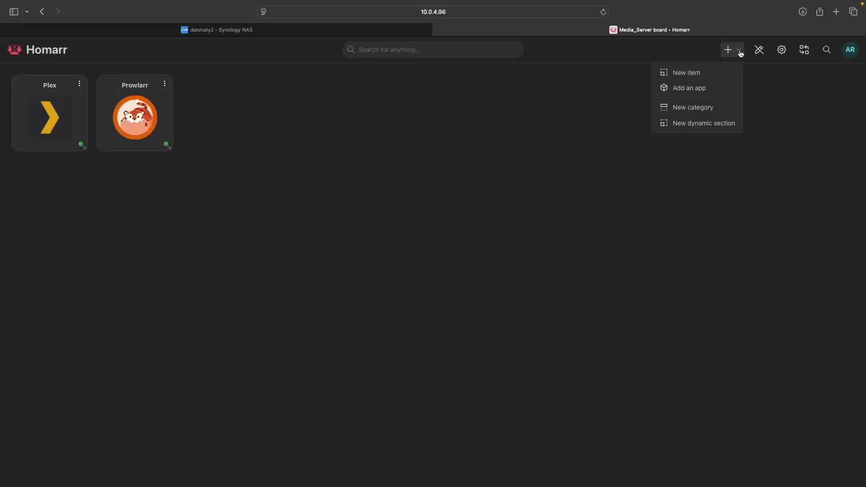
click(702, 89)
click(569, 166)
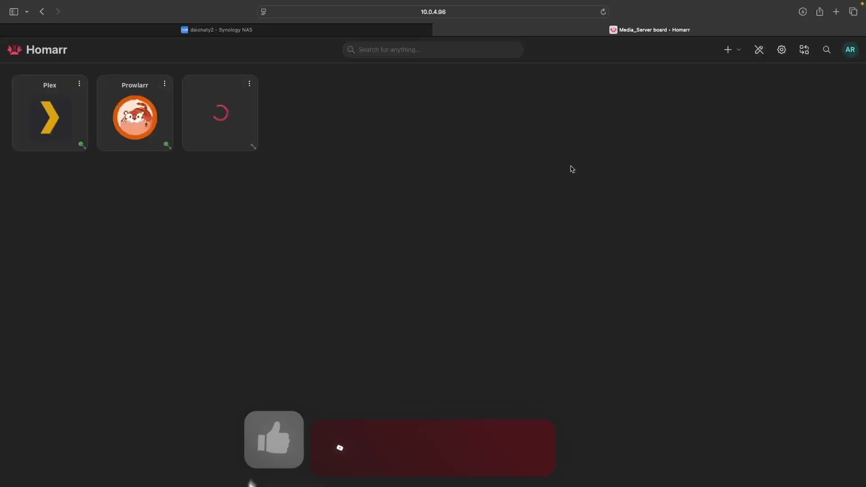
click(738, 49)
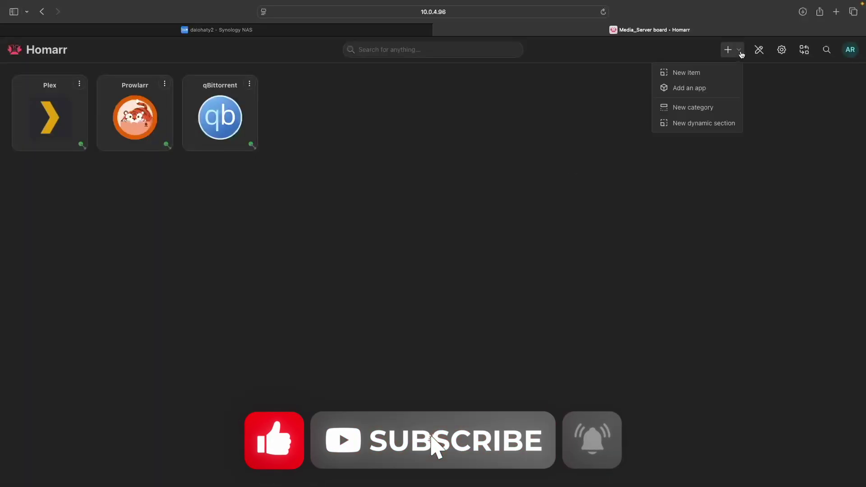
click(706, 88)
click(325, 236)
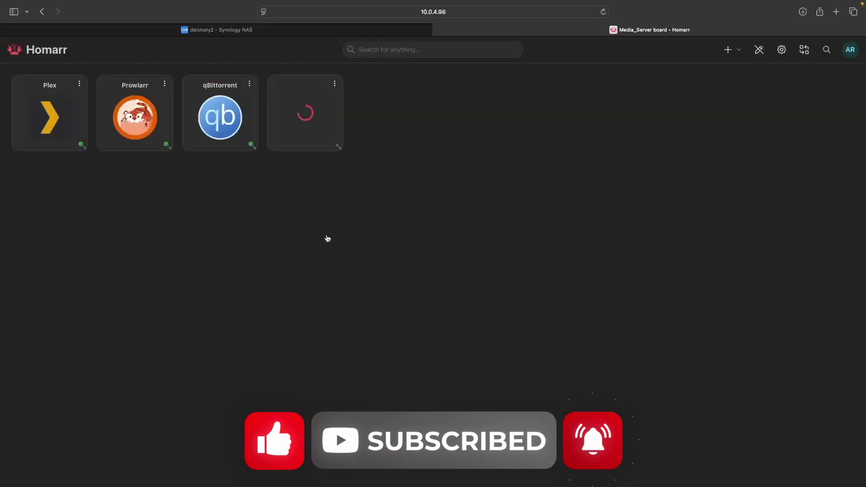
click(737, 50)
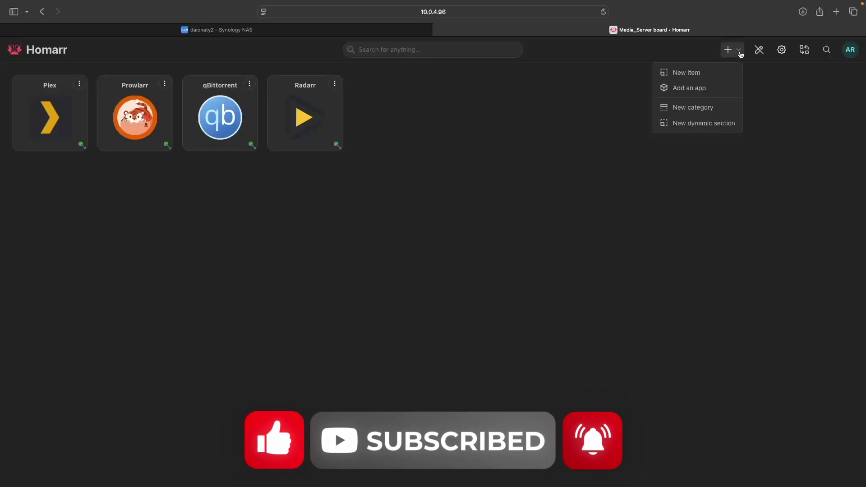
click(705, 87)
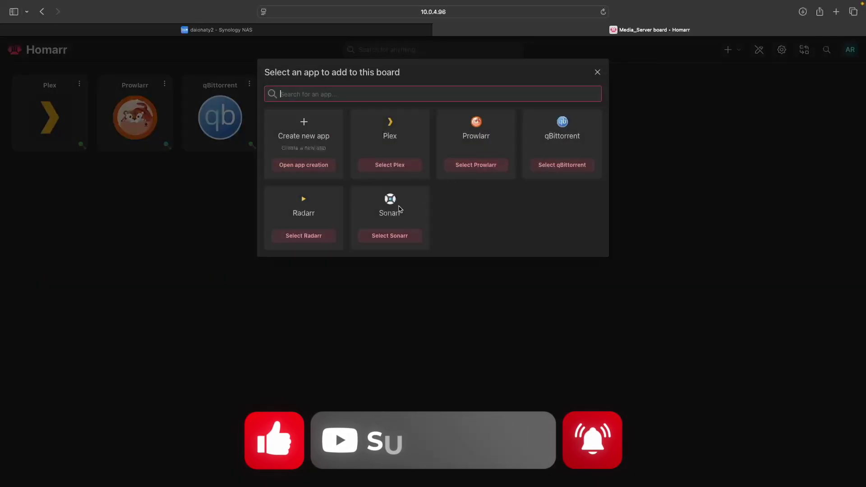
click(377, 235)
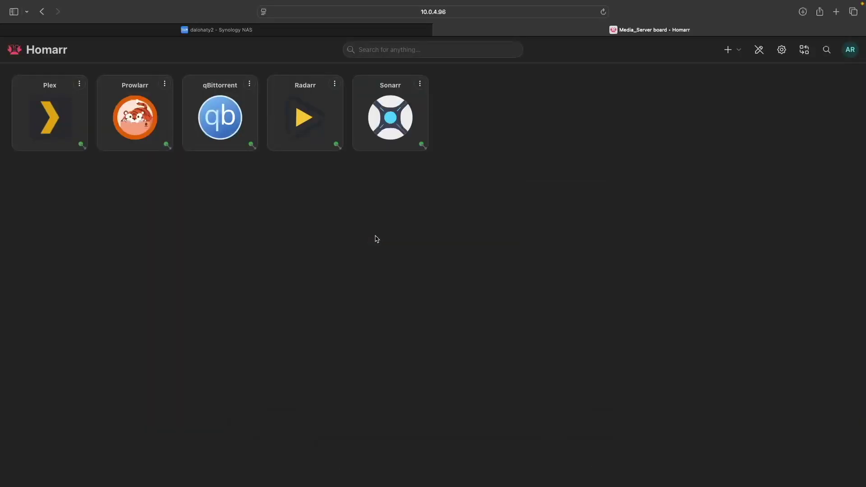
click(758, 52)
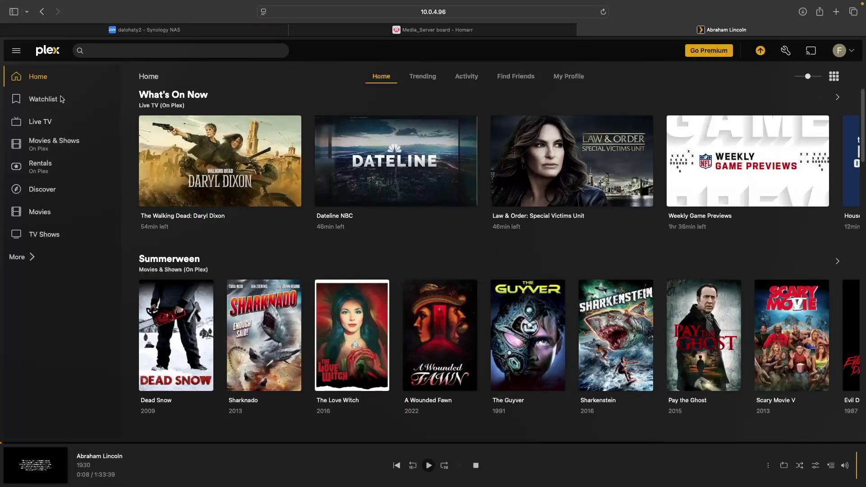
Step: Copy the X-Plex-Token from Abraham Lincoln's XML metadata URL, then close the Plex tabs
click(43, 214)
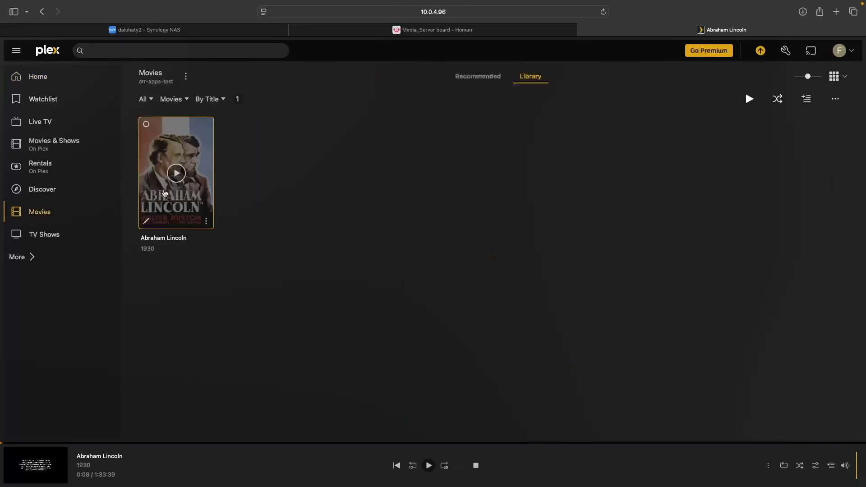
click(207, 222)
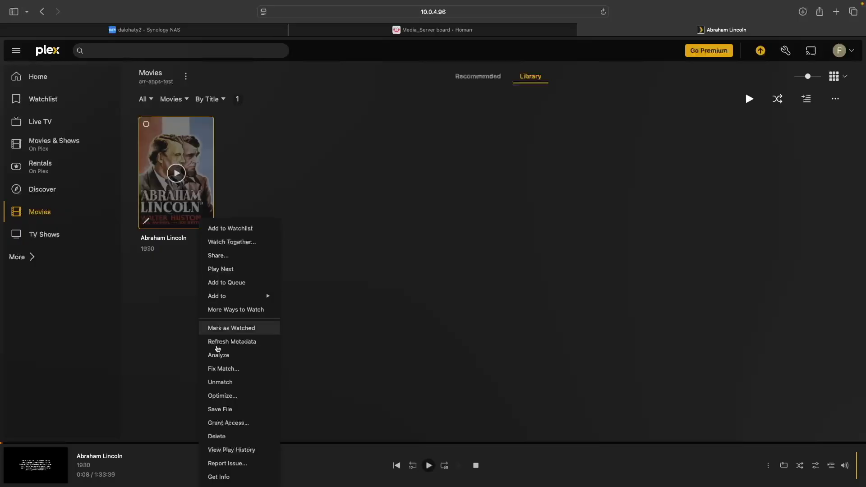
click(227, 478)
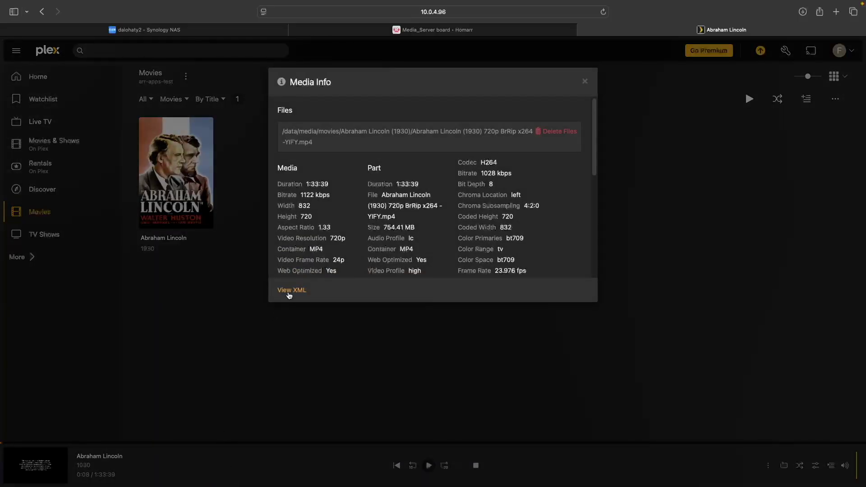
click(291, 290)
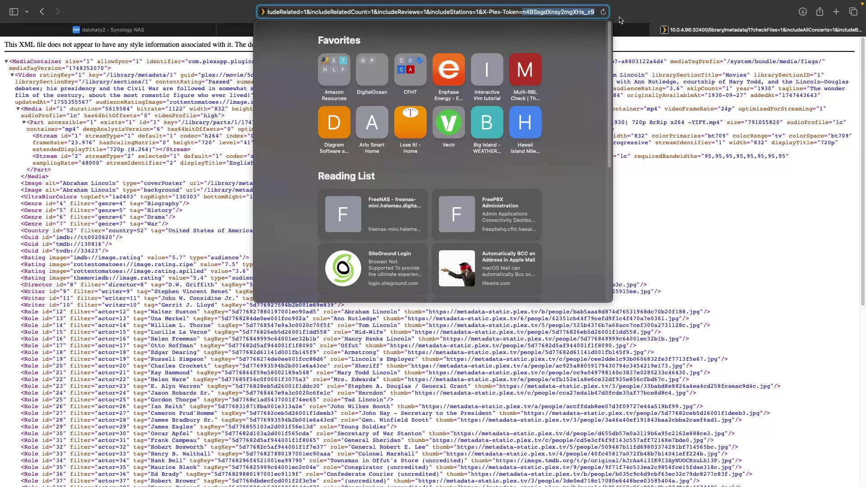
click(631, 18)
click(656, 30)
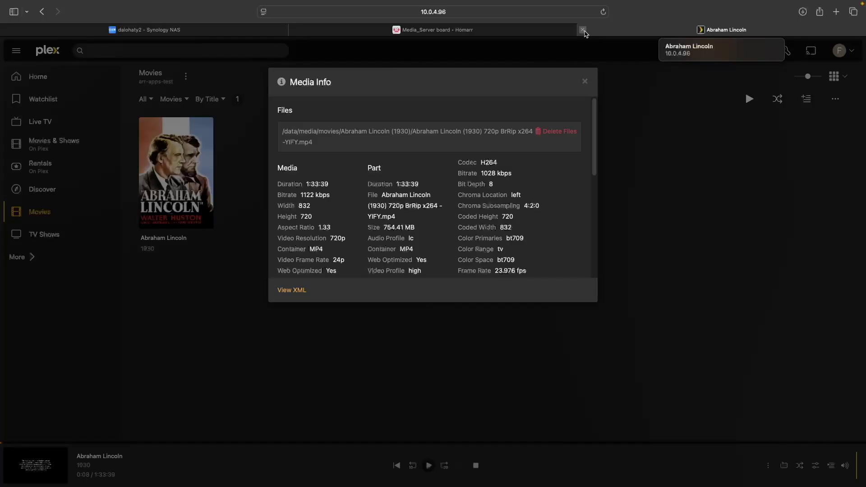
click(583, 30)
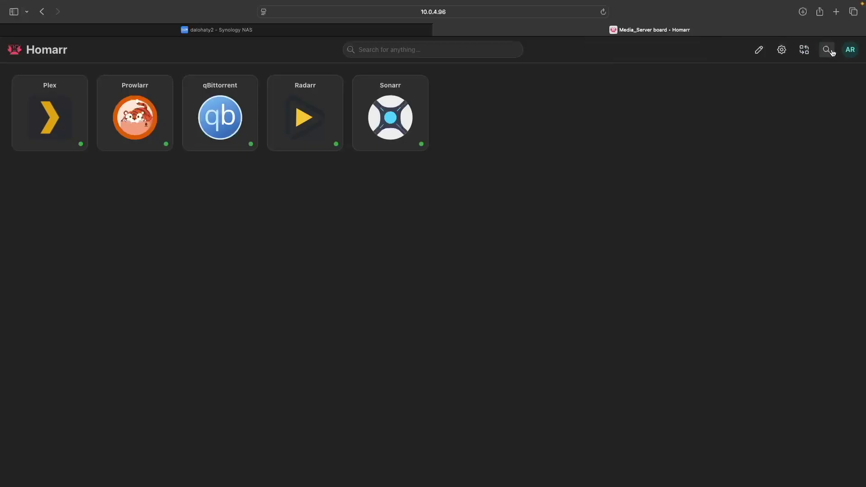
Step: Start a new Plex integration from Management > Integrations
click(851, 52)
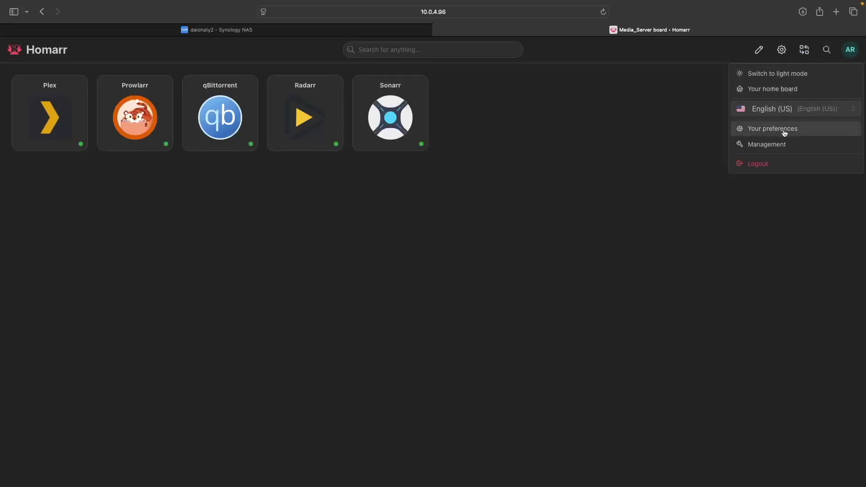
click(779, 146)
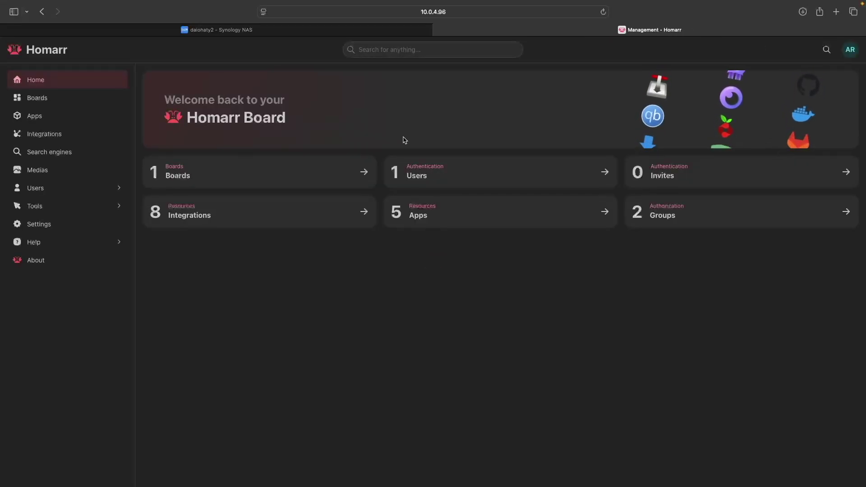
click(66, 138)
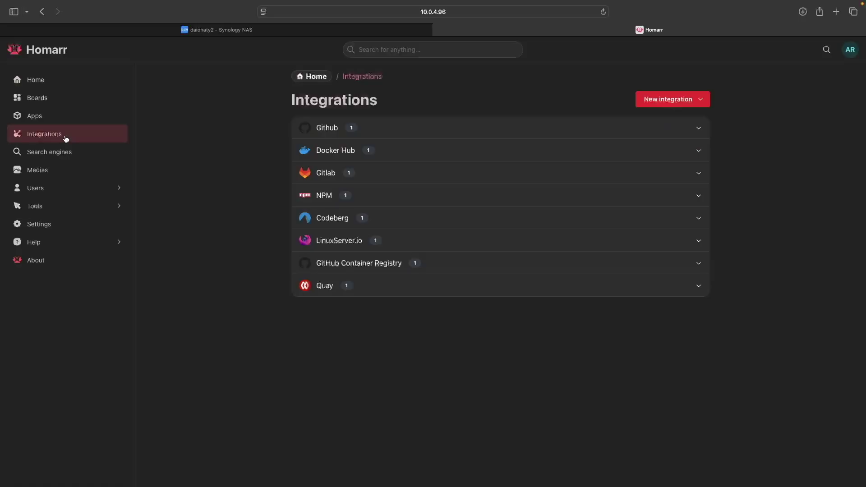
click(700, 99)
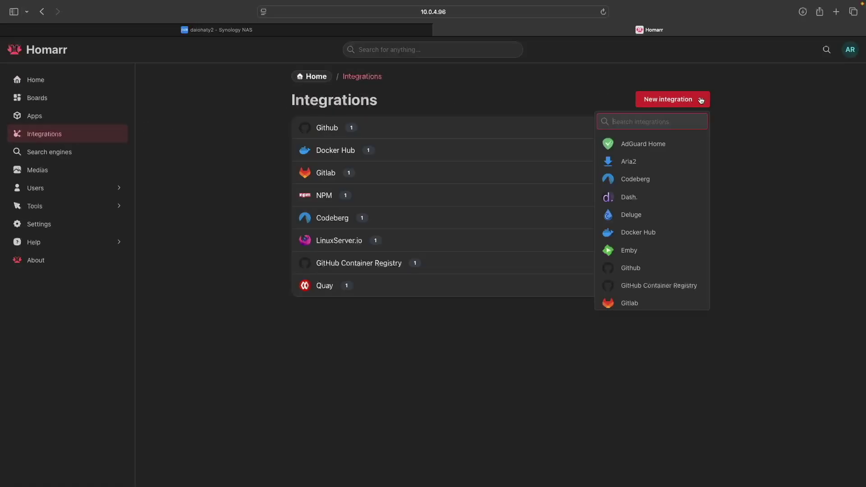
scroll(695, 187, down, 8)
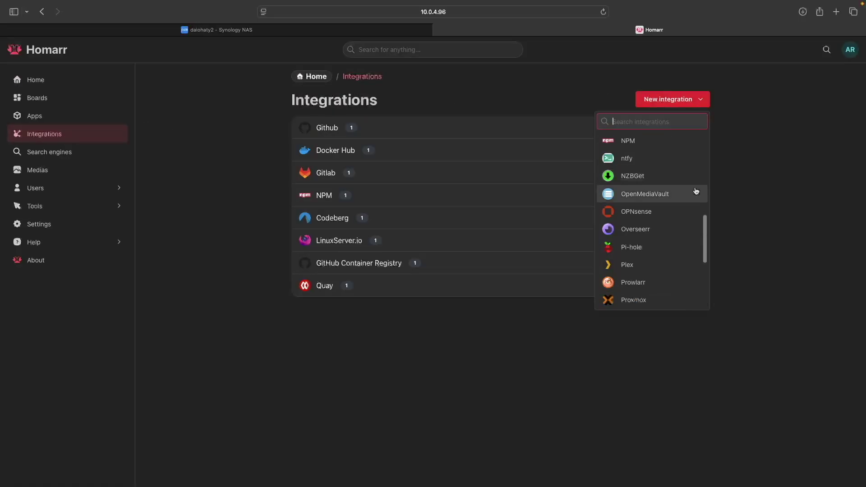
click(628, 264)
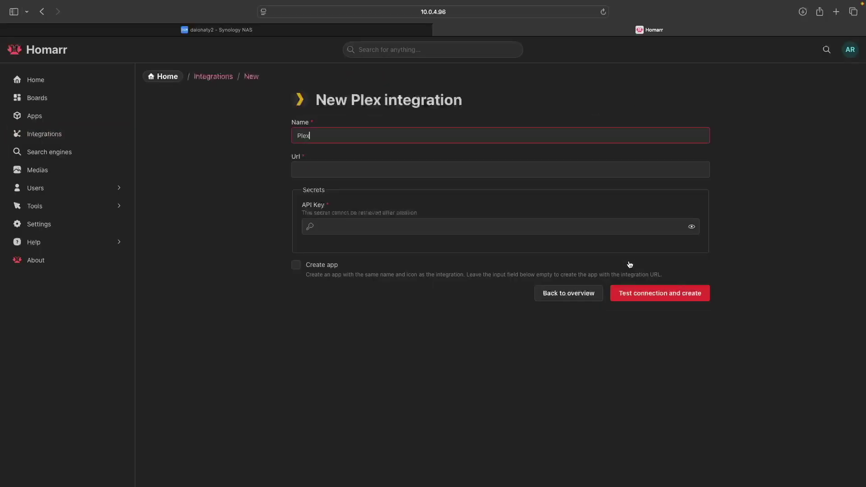
click(458, 169)
text(h)
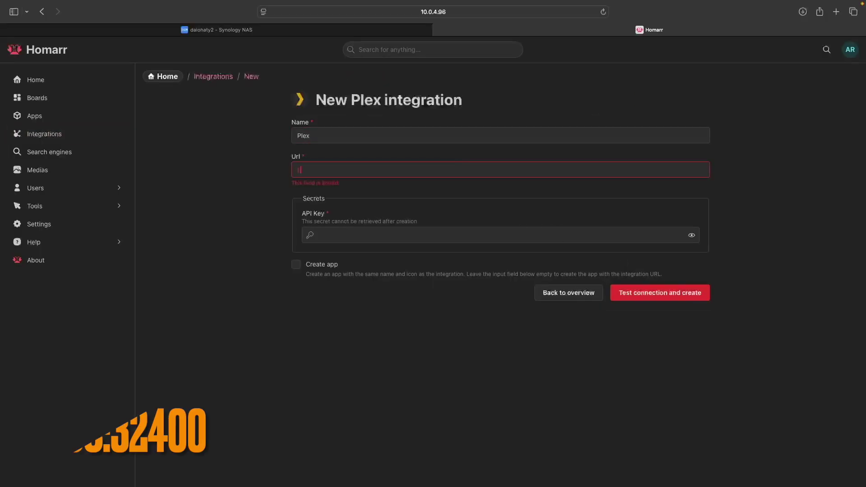
text(ttp://10.0.4)
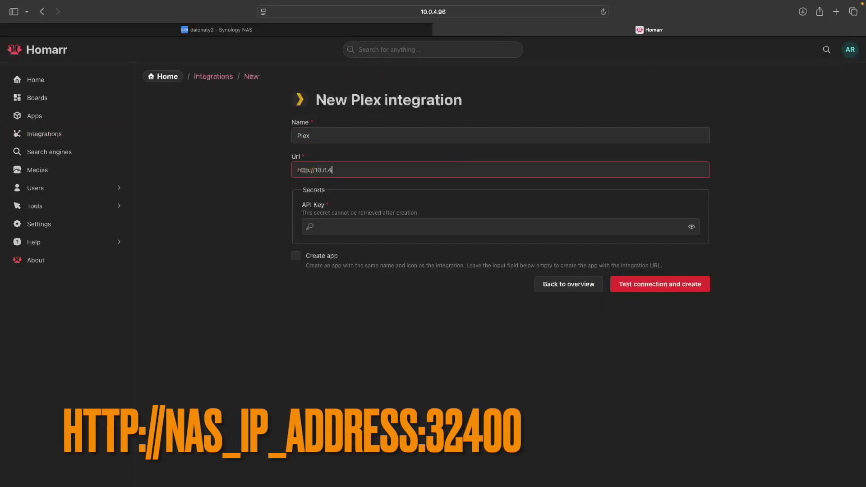
text(.96:32400)
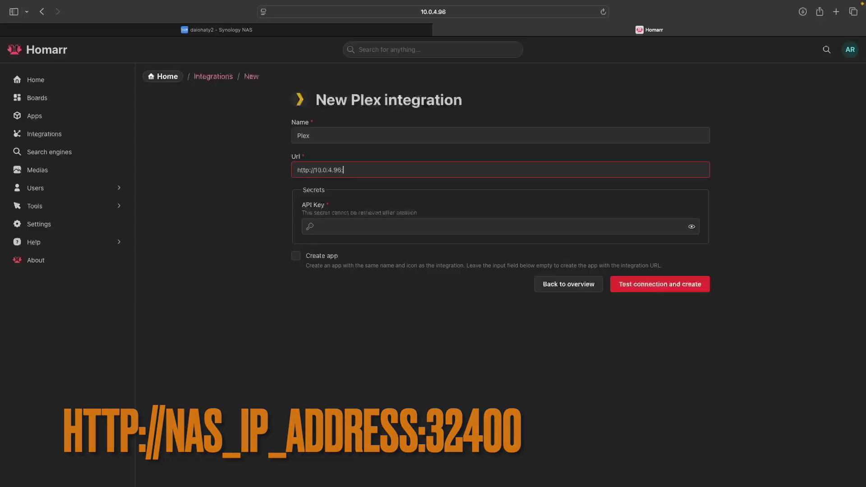
click(318, 226)
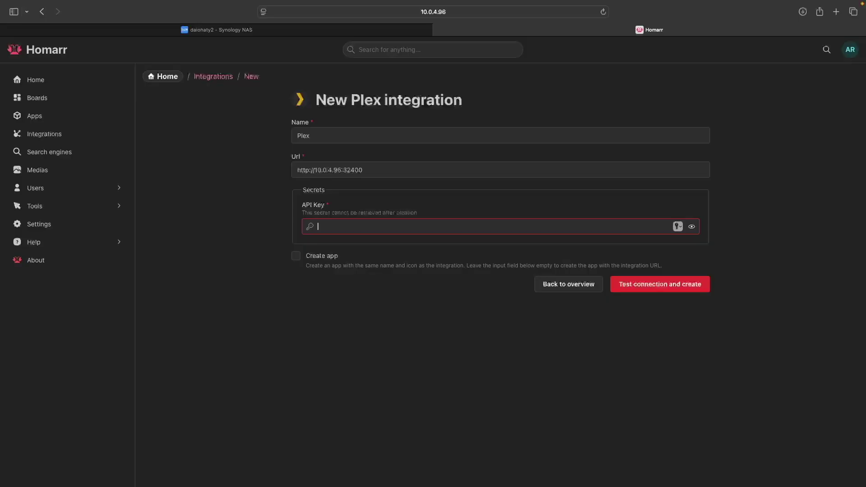
key(super+v)
click(633, 283)
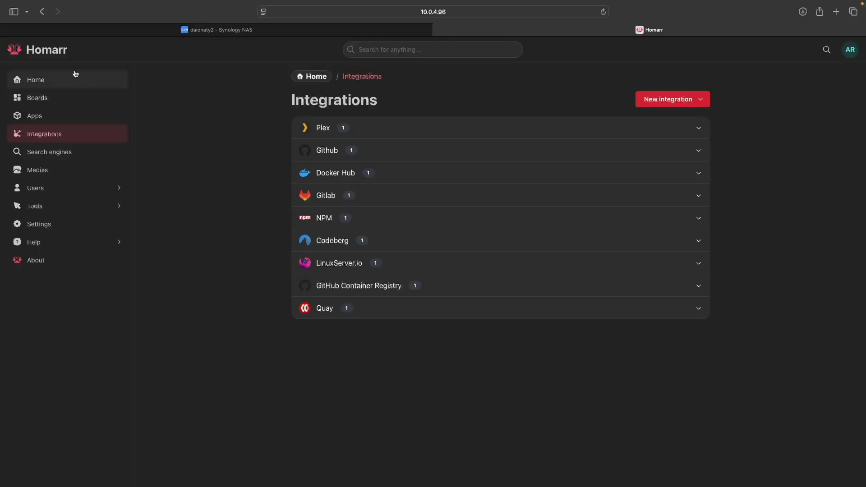
click(21, 48)
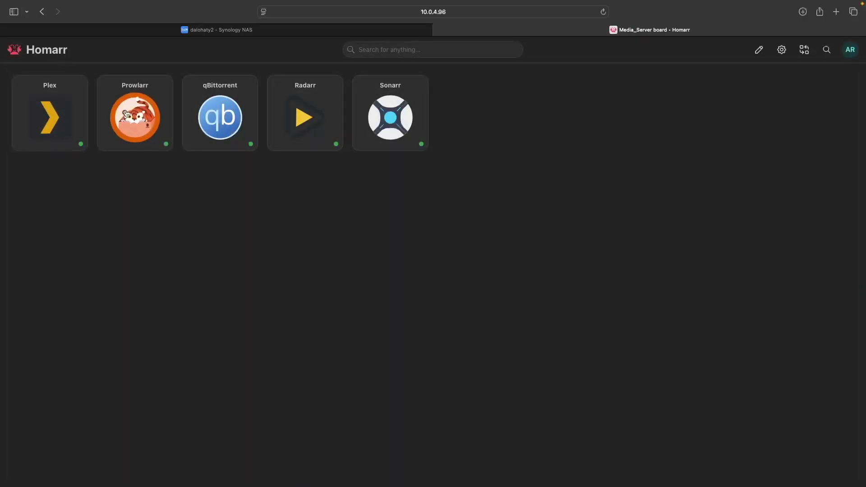
Step: Open Prowlarr from its board tile and copy the API key from Settings > General
click(128, 114)
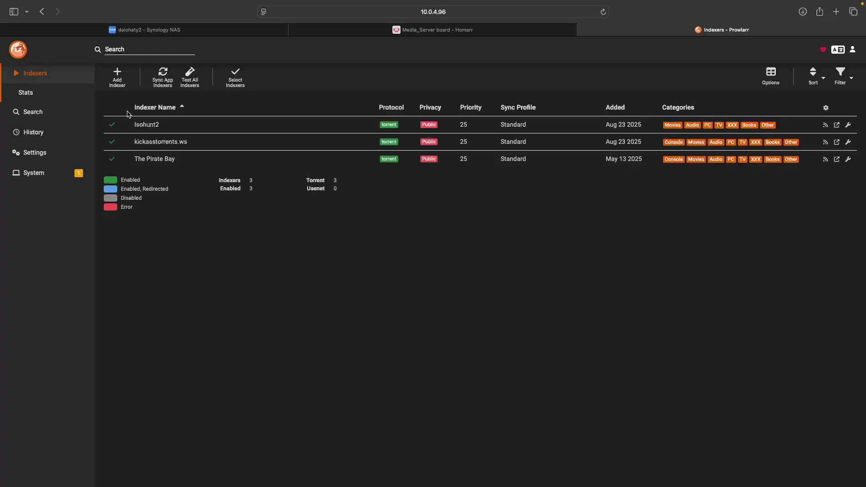
click(42, 153)
click(47, 249)
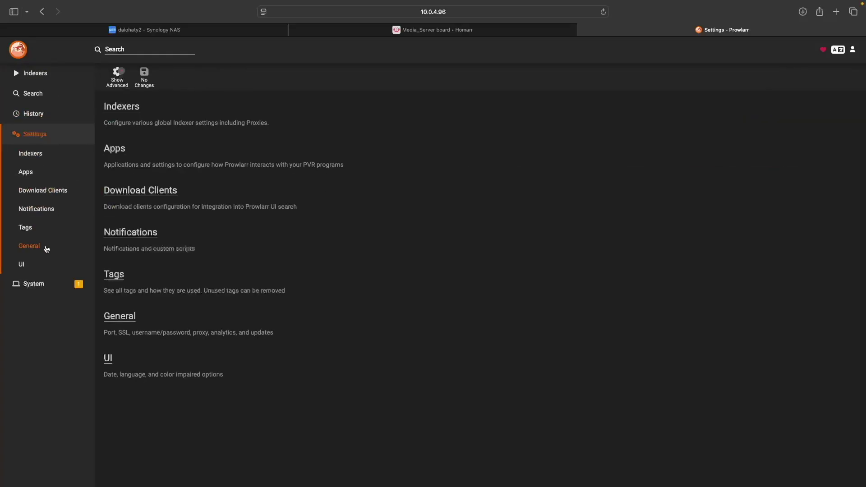
click(366, 434)
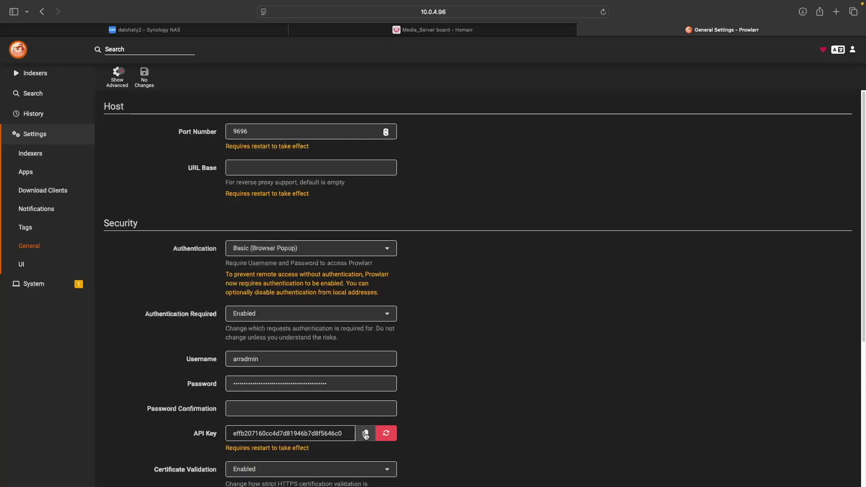
Step: Close Prowlarr and start a new Prowlarr integration under Management > Integrations
click(585, 30)
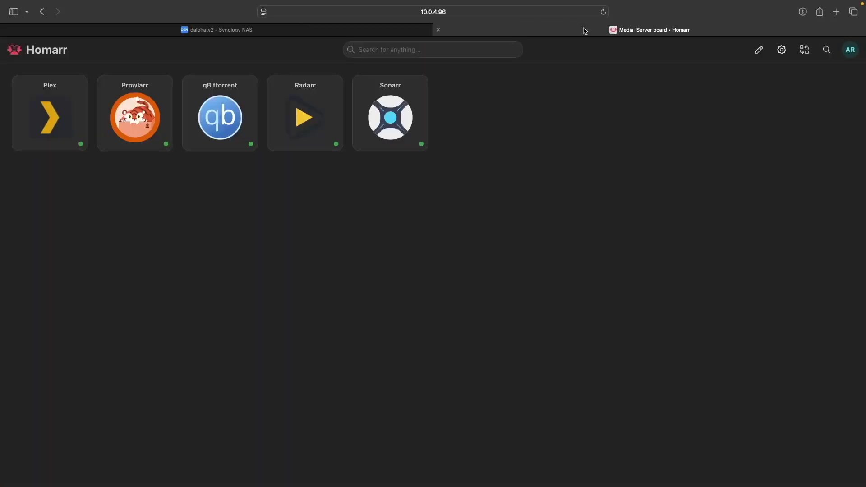
click(849, 50)
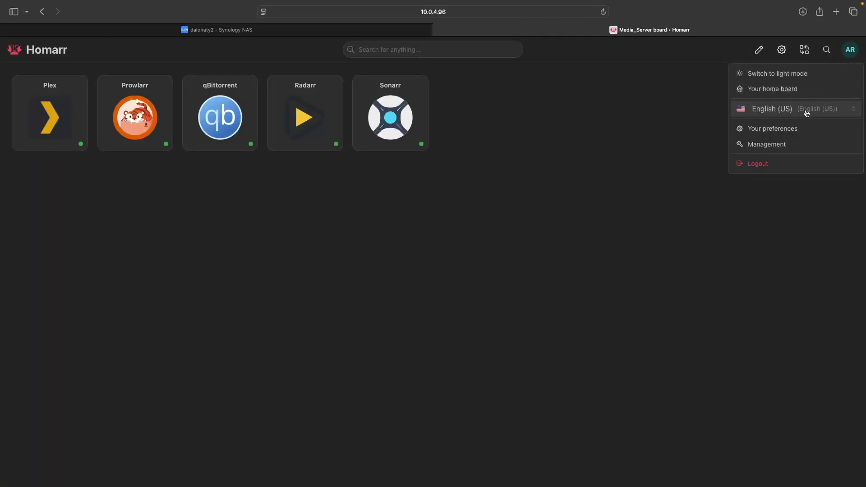
click(781, 144)
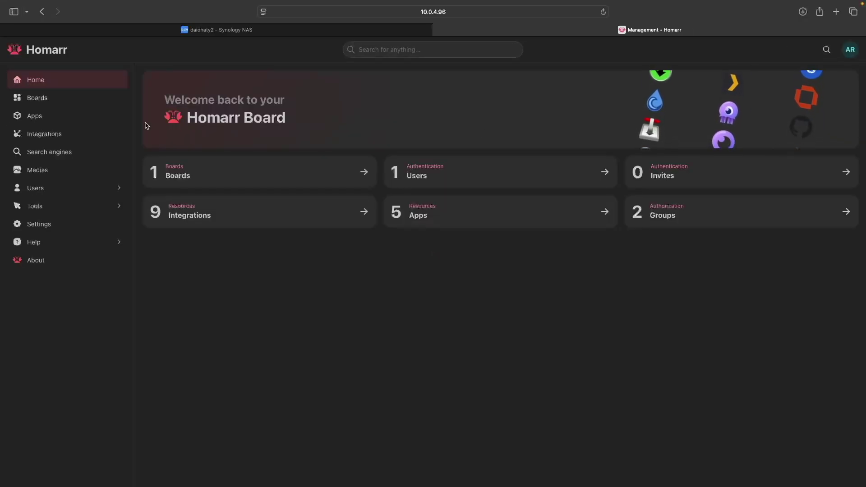
click(100, 135)
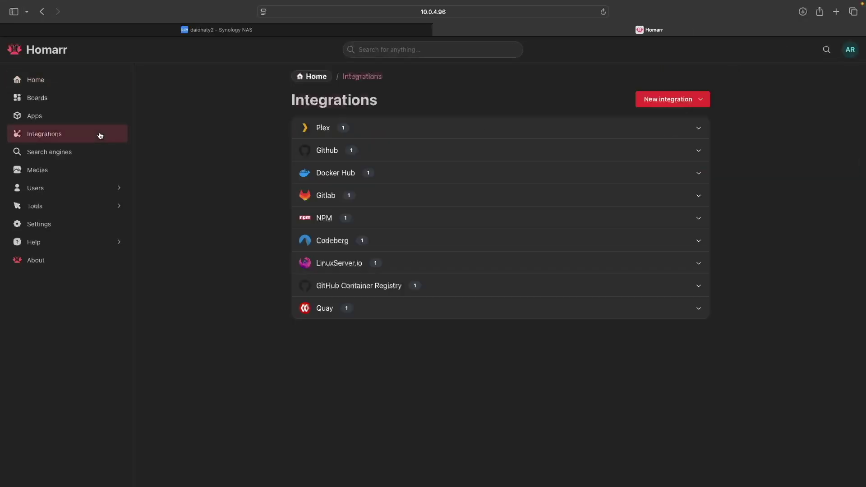
click(656, 104)
scroll(665, 172, down, 5)
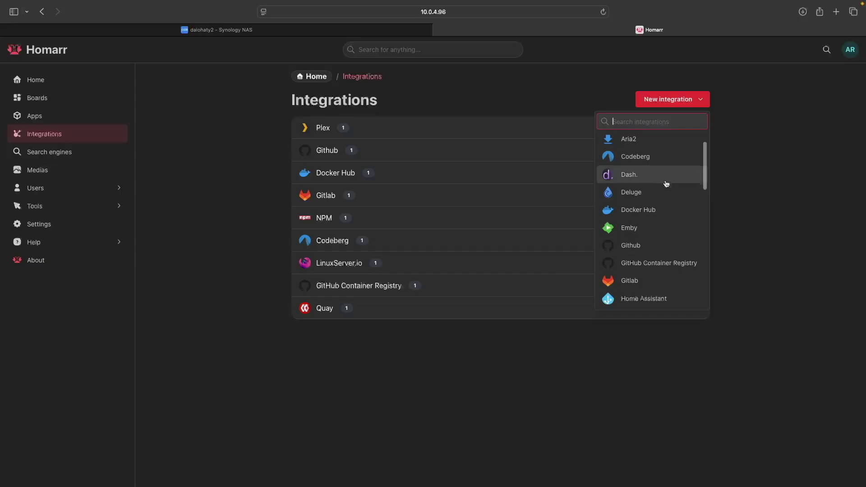
scroll(666, 183, down, 5)
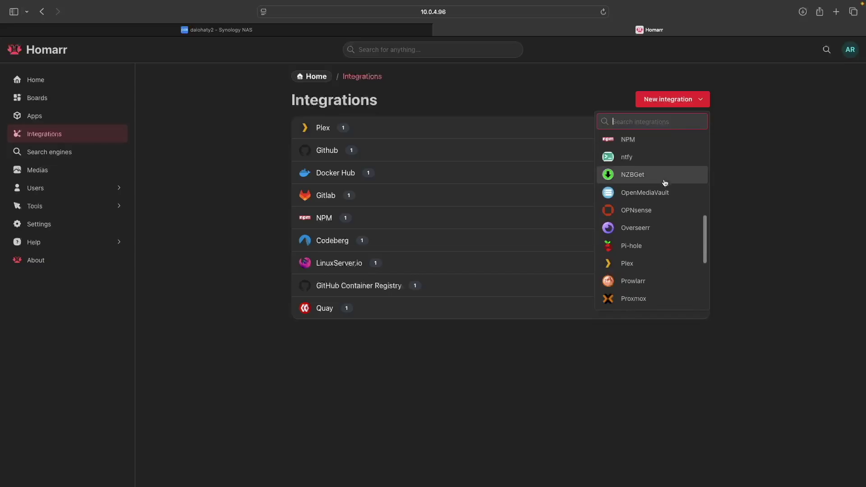
click(645, 262)
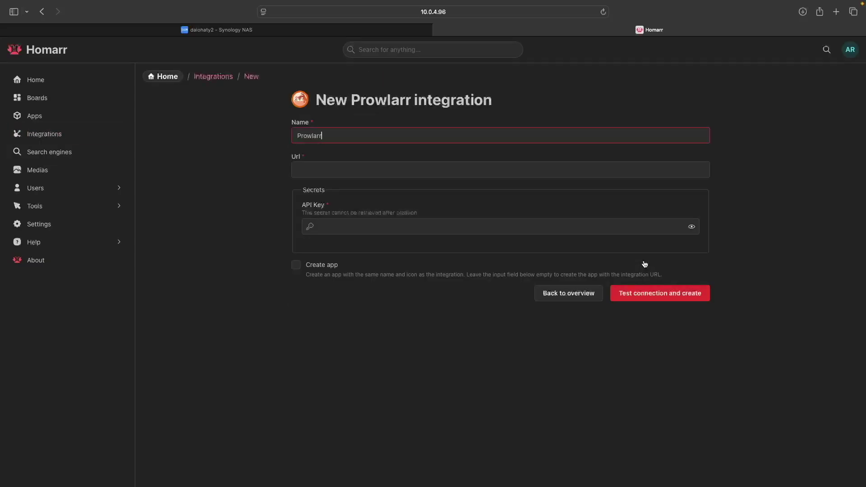
click(386, 171)
text(http://10.0.4.96)
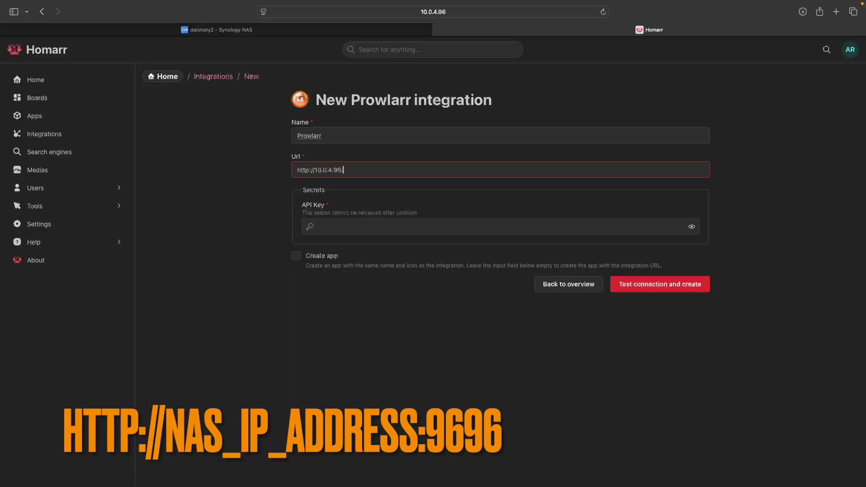
text(:9696)
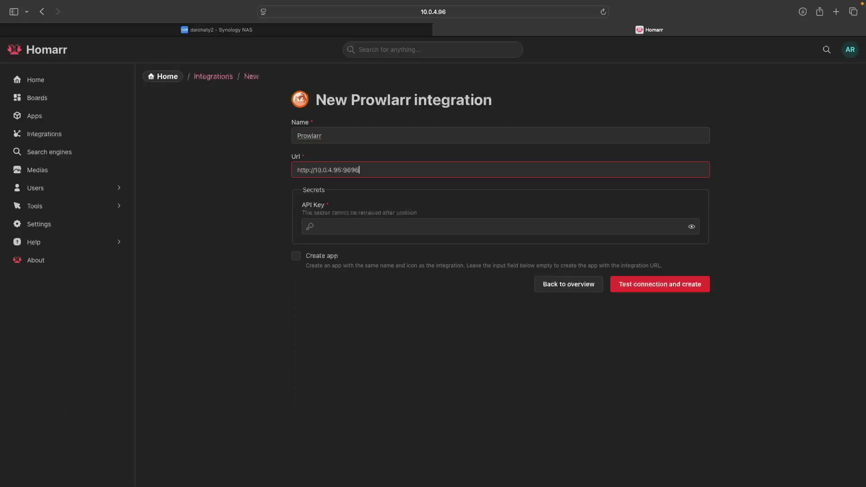
click(366, 225)
key(super+v)
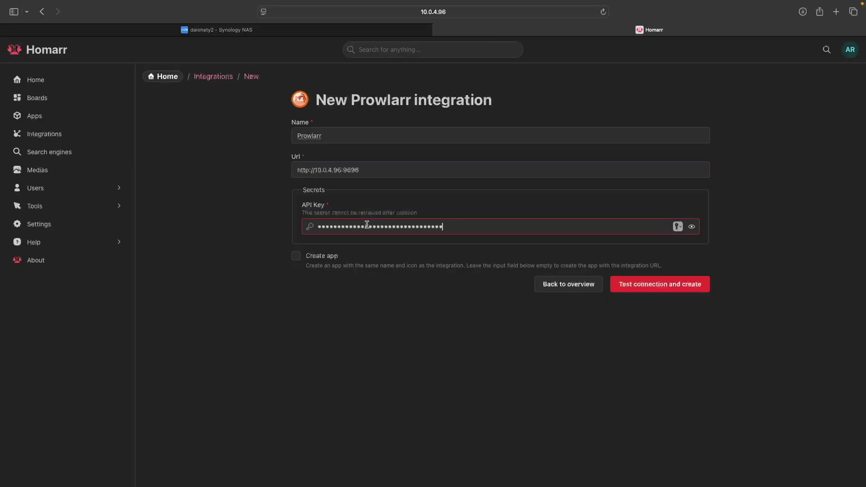
click(619, 286)
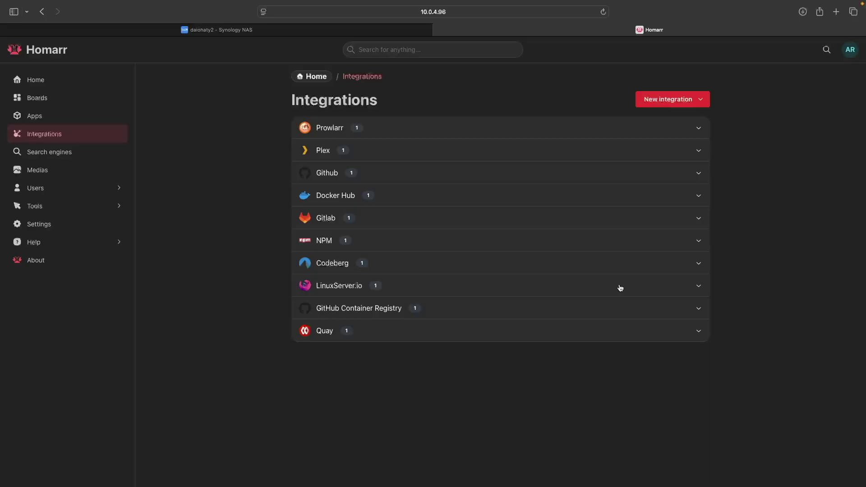
click(667, 107)
scroll(644, 181, down, 10)
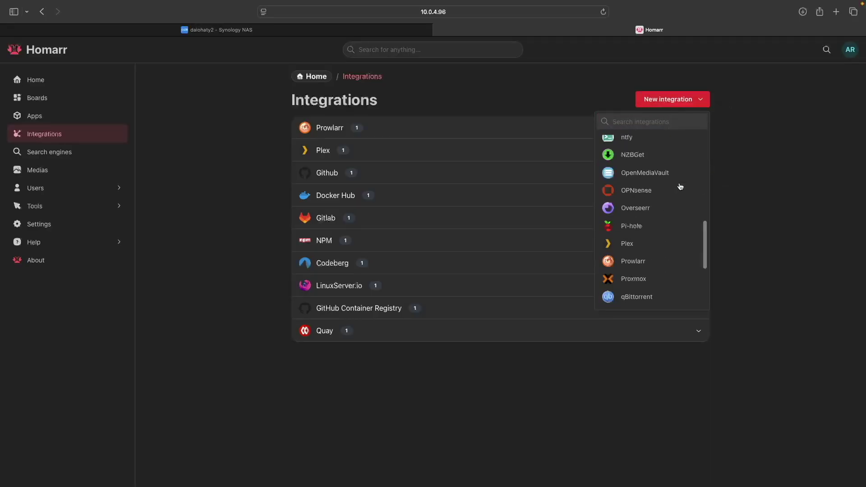
click(649, 267)
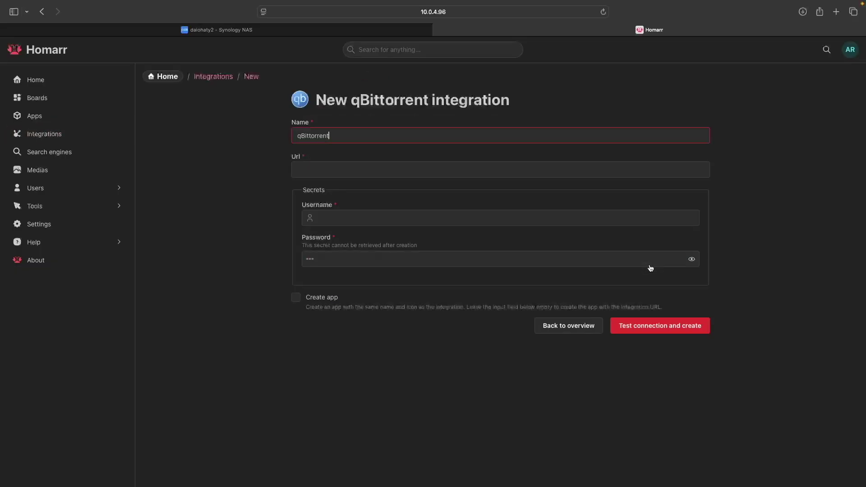
click(443, 173)
text(ht)
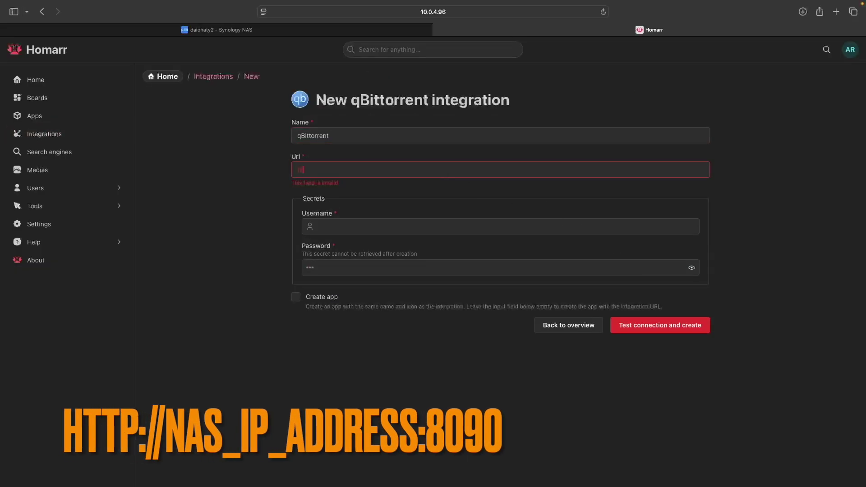
text(tp://10.0.4.96:8090)
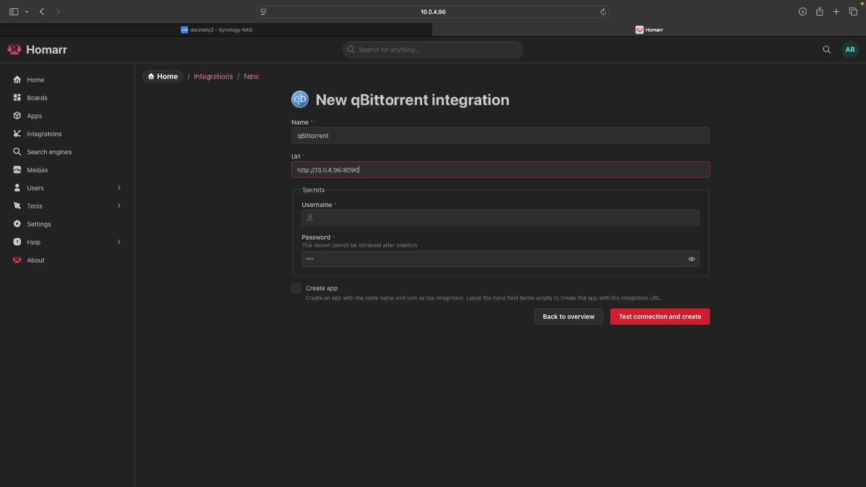
text(admin)
key(Tab)
text(••••••••••)
click(621, 317)
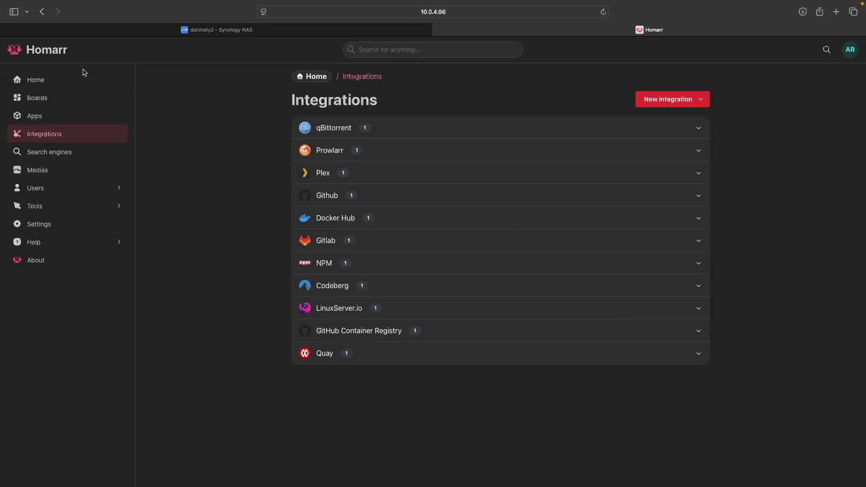
Step: Open Radarr from the Media_Server board and sign in with its login credentials
click(64, 57)
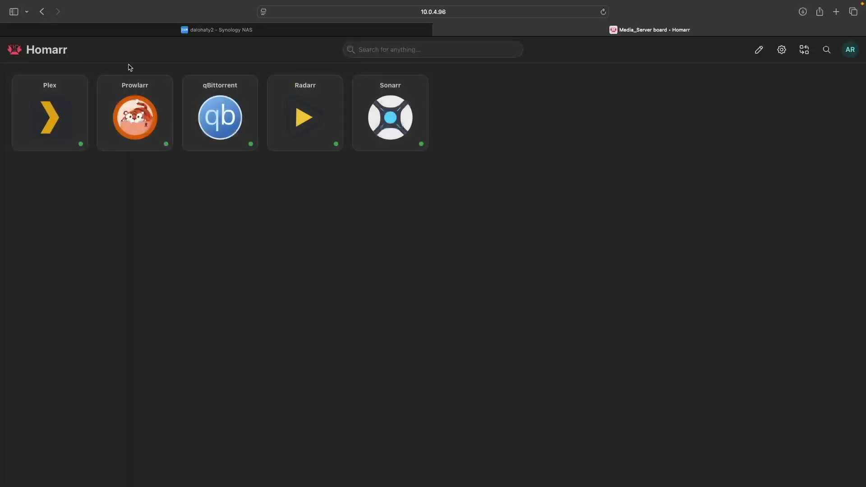
click(305, 118)
text(arradmin)
key(Tab)
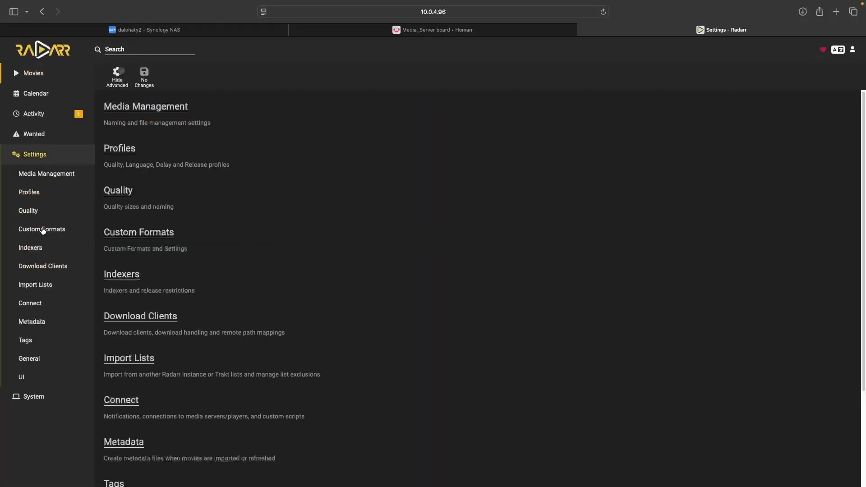
Step: Copy Radarr's API key from its General settings and close the Radarr tab
click(39, 359)
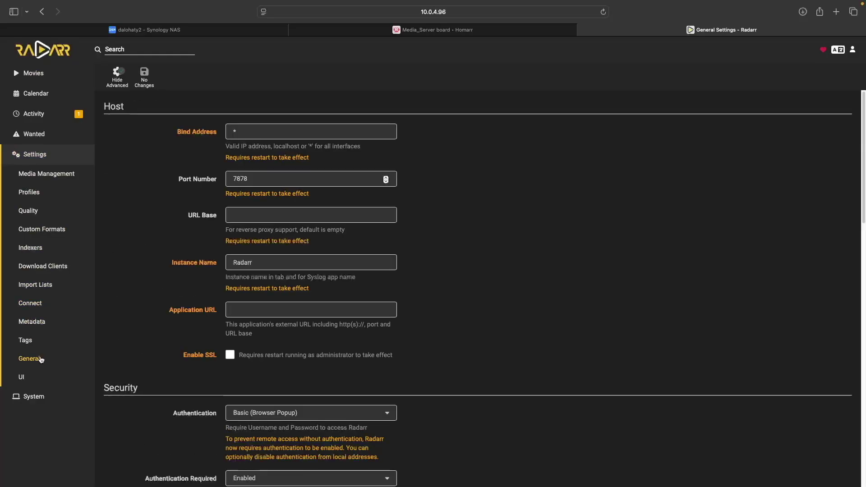
scroll(365, 386, down, 5)
click(365, 382)
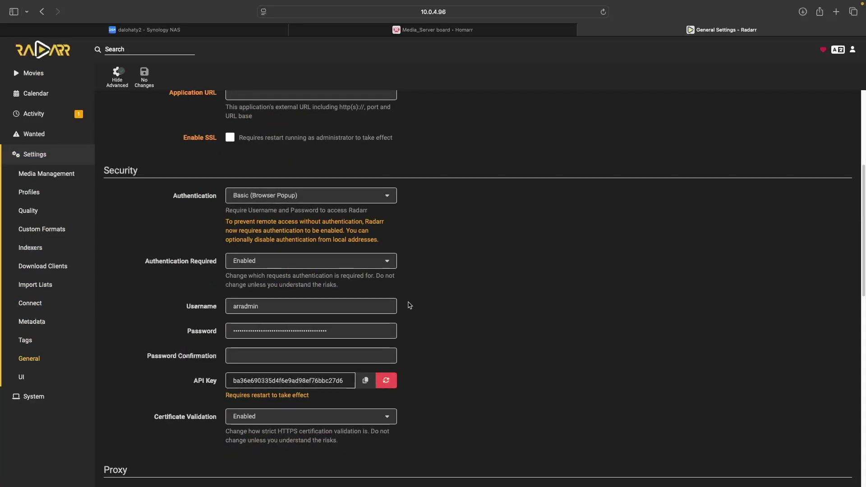
click(582, 29)
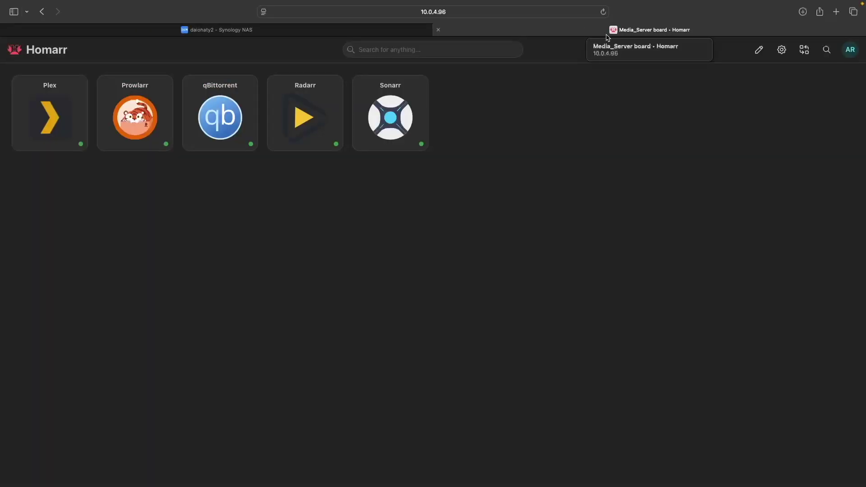
Step: Start a new Radarr integration from Homarr's Management > Integrations page
click(849, 54)
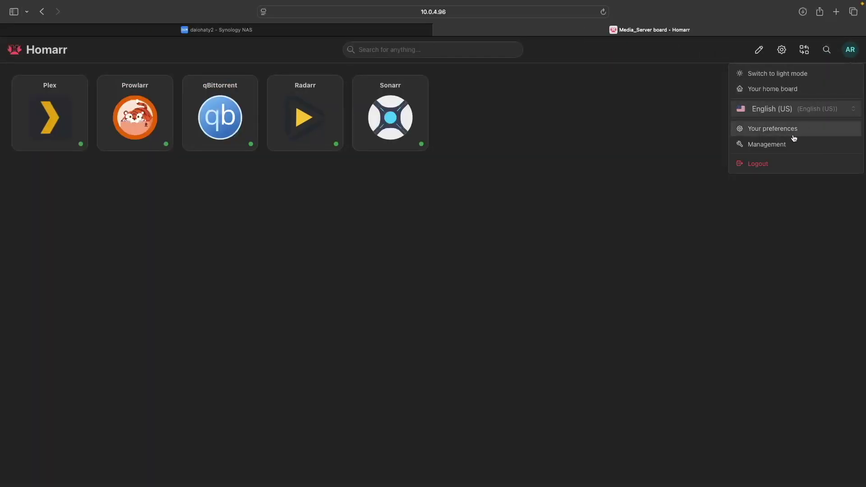
click(749, 143)
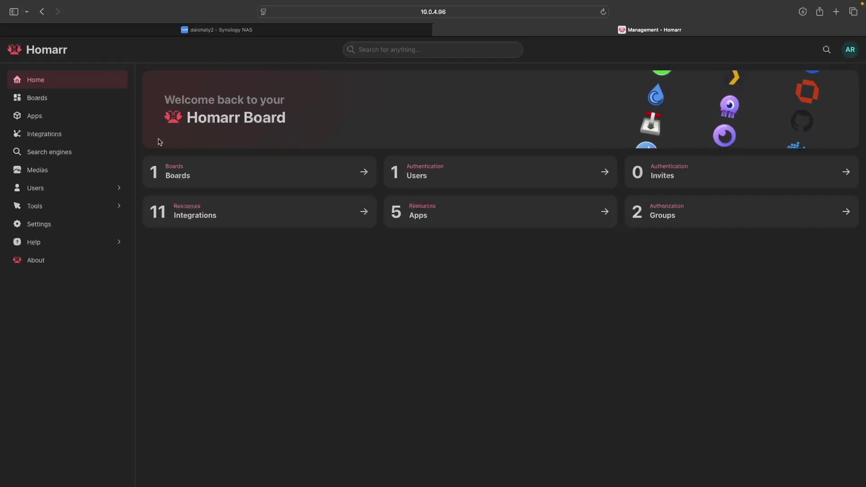
click(86, 136)
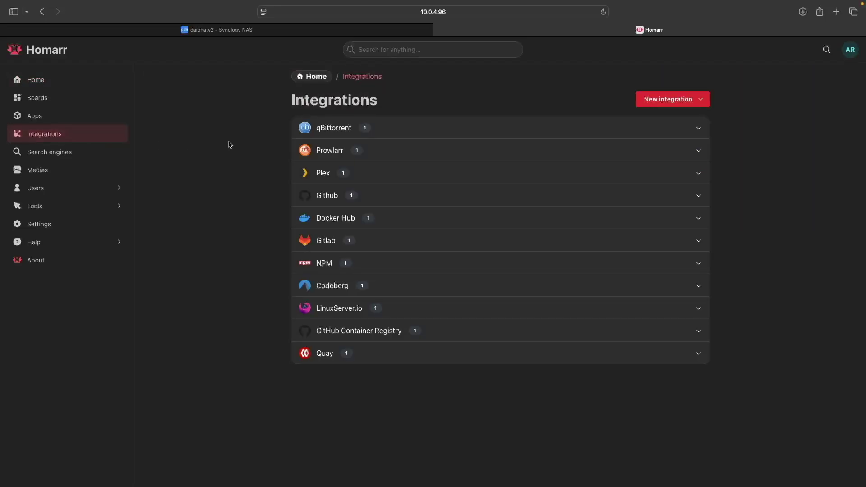
click(638, 100)
scroll(658, 149, down, 5)
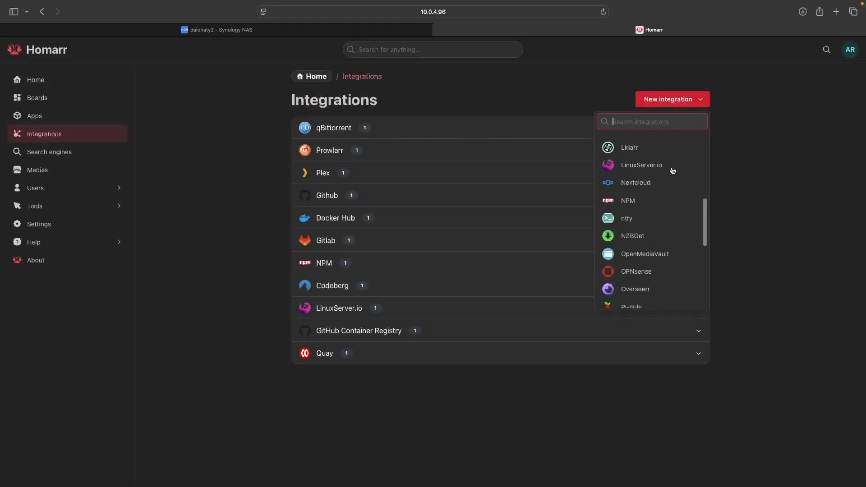
scroll(672, 171, down, 5)
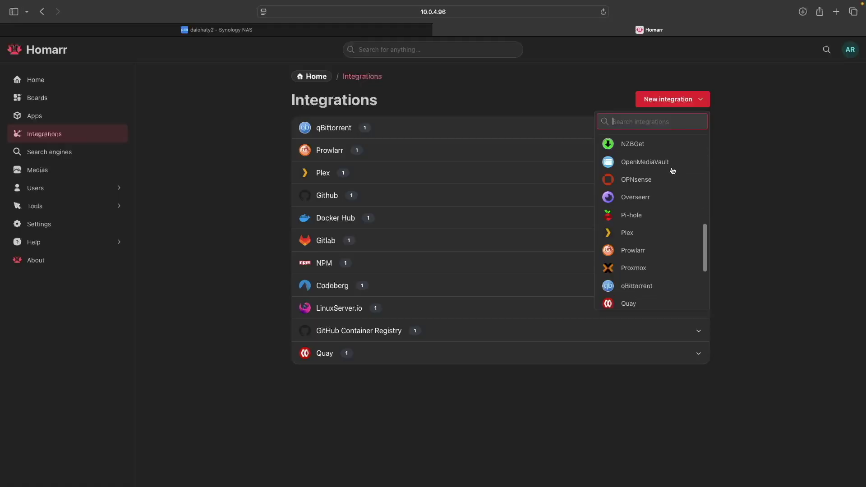
click(629, 271)
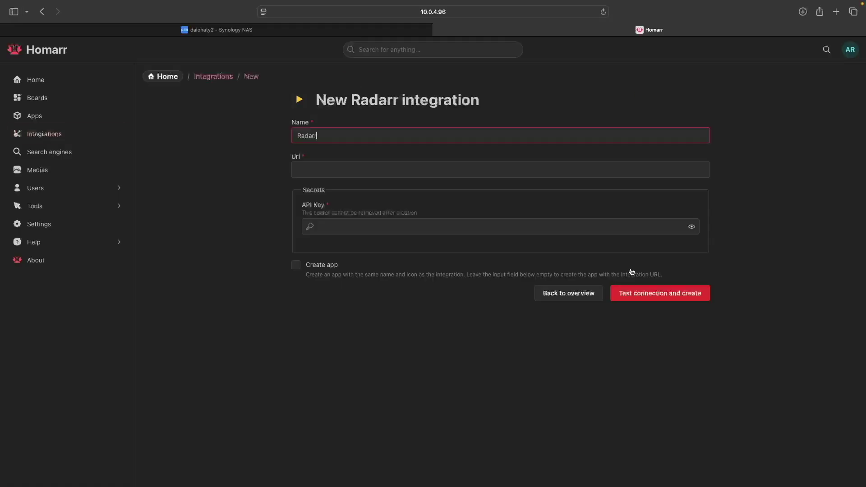
click(432, 170)
text(http)
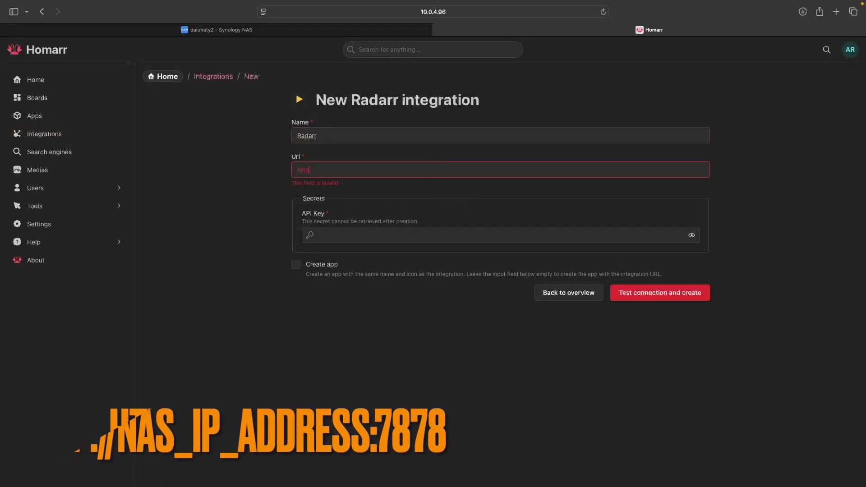
text(://10.0.4.96:7878)
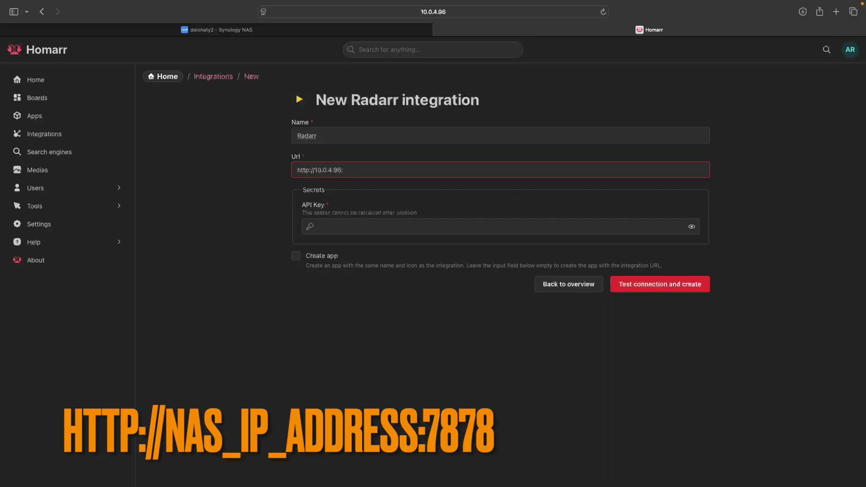
click(383, 226)
key(super+v)
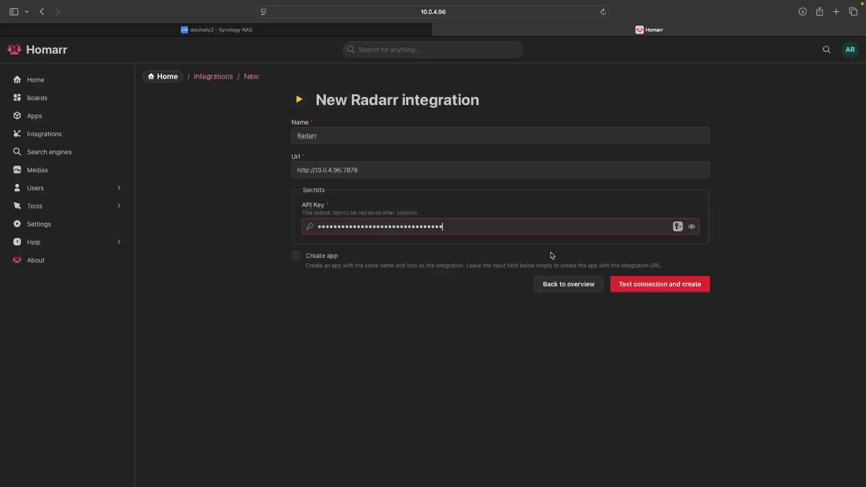
click(617, 284)
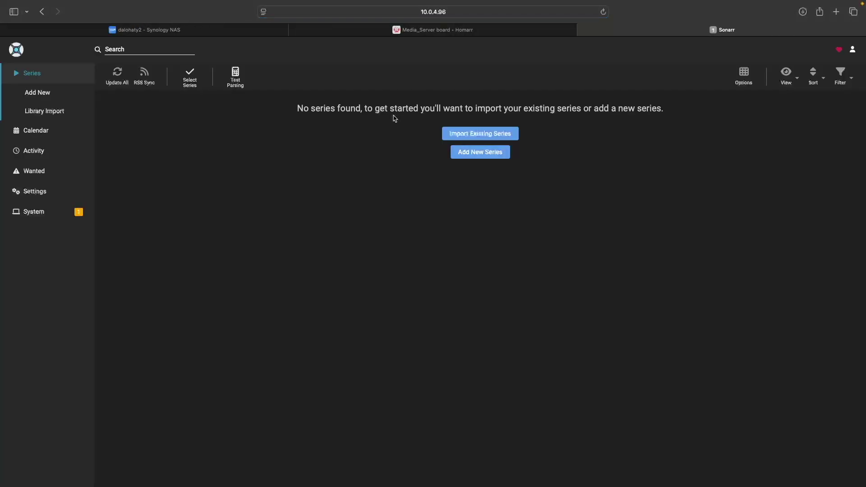
Step: Show Sonarr's General settings scrolled down to the Security section's API key
click(34, 193)
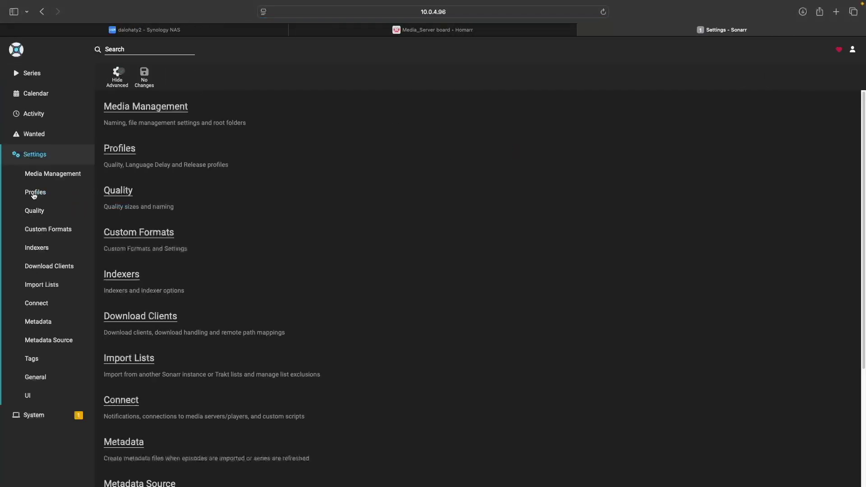
click(40, 378)
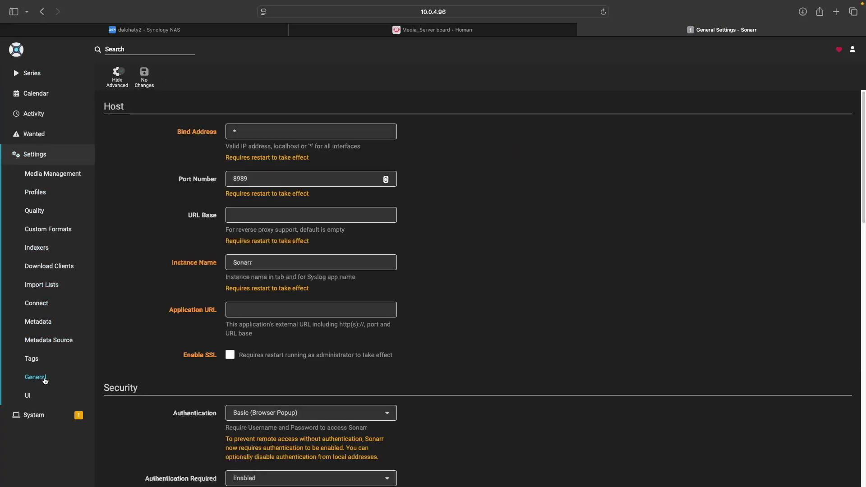
scroll(164, 339, down, 4)
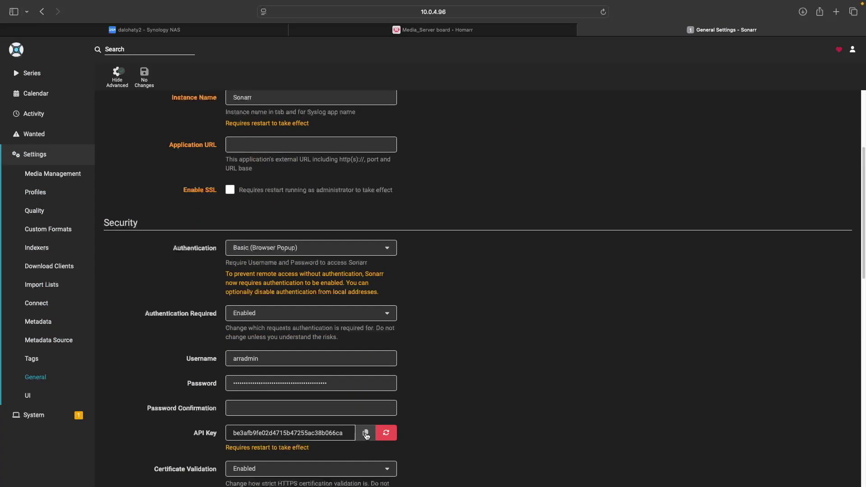
Step: Close the Sonarr tab and start a new Sonarr integration under Management > Integrations
click(582, 30)
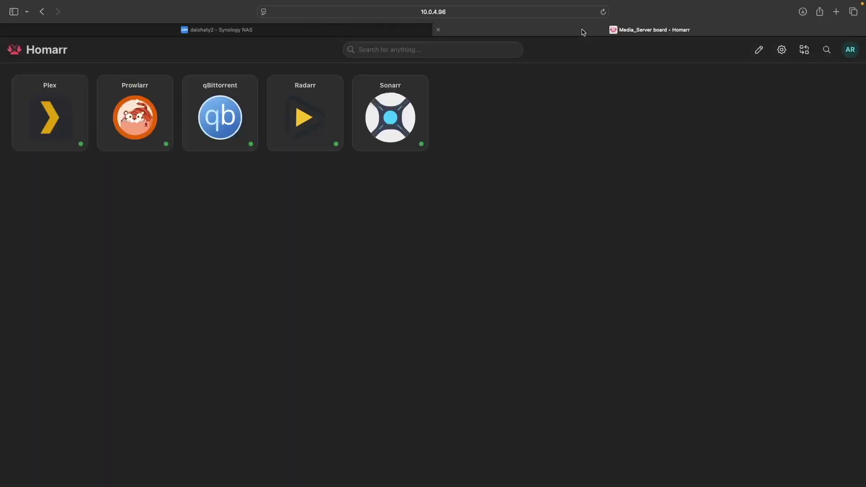
click(849, 49)
click(779, 144)
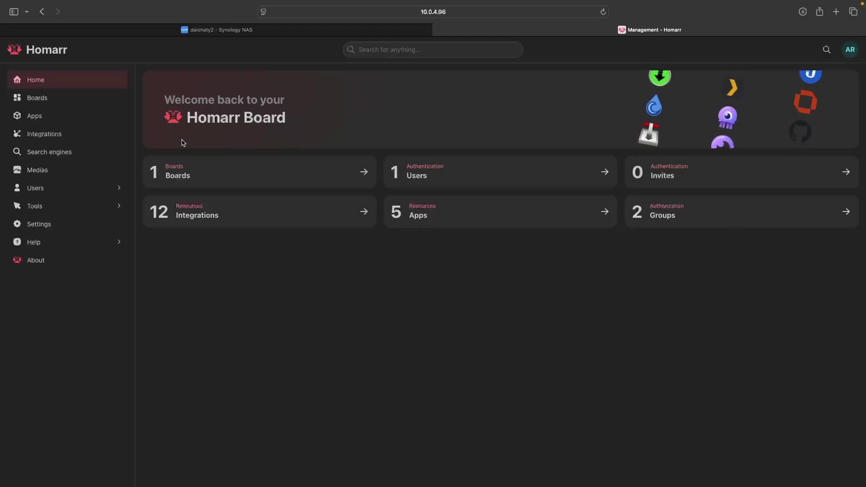
click(68, 135)
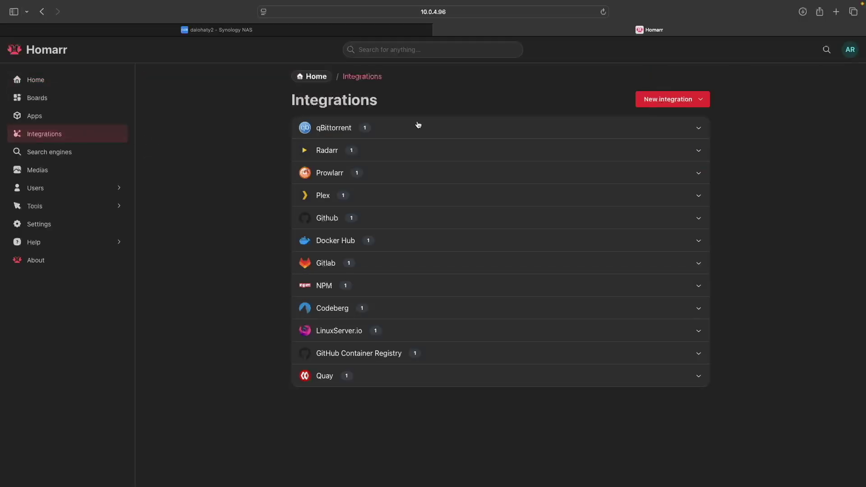
click(658, 101)
scroll(658, 177, down, 10)
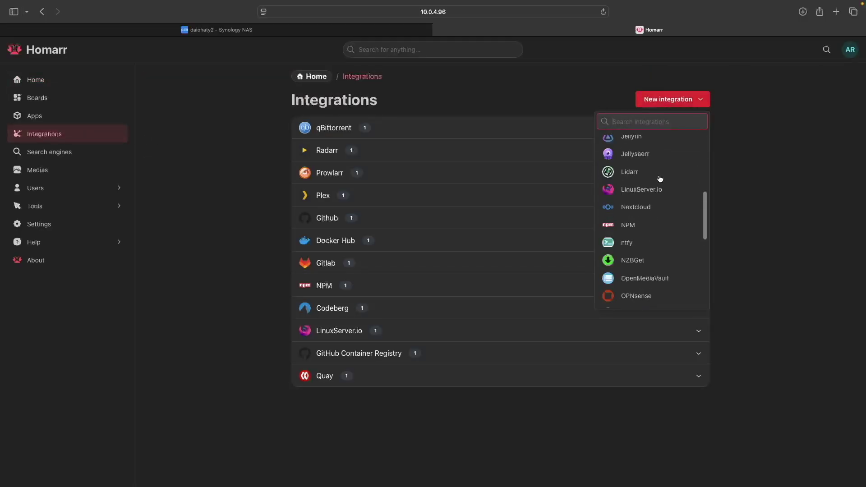
click(637, 246)
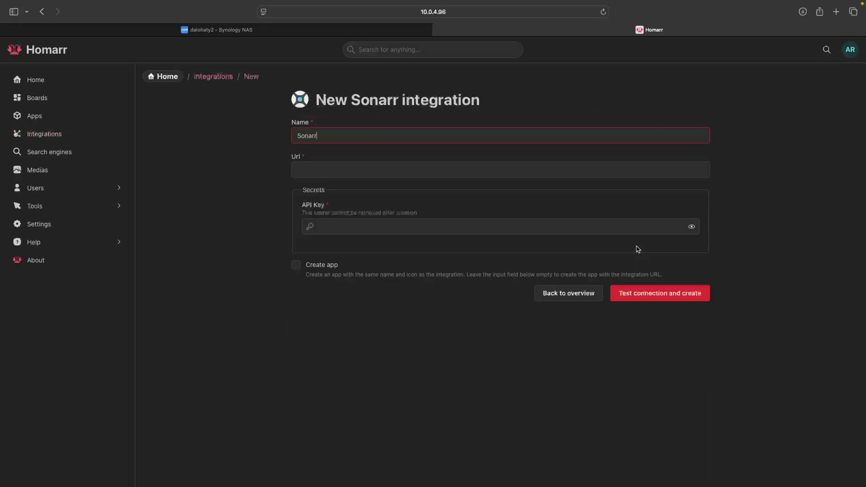
click(450, 170)
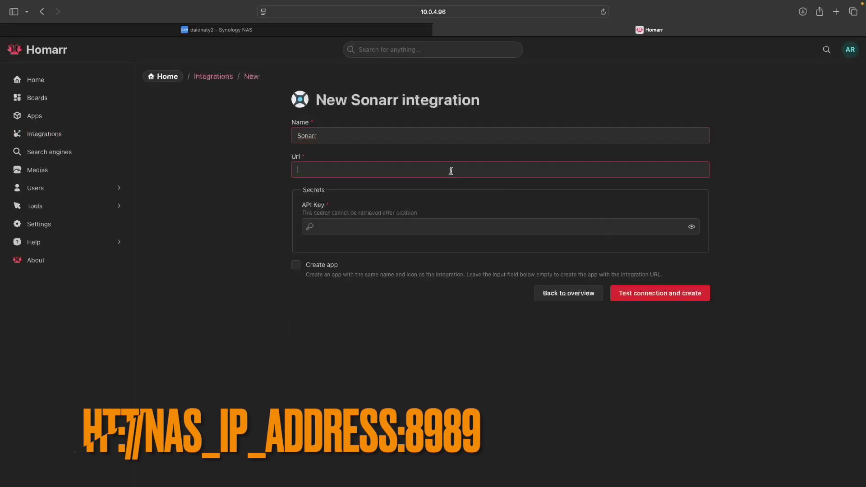
text(http://10.)
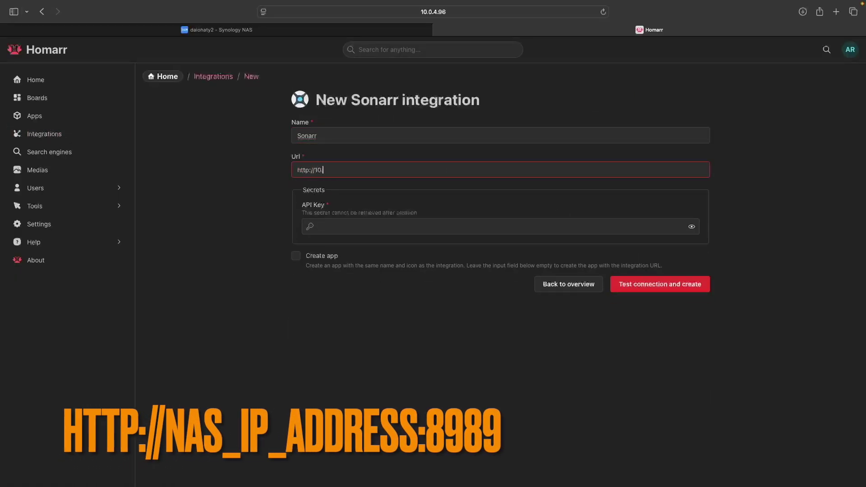
text(0.4.96:8989)
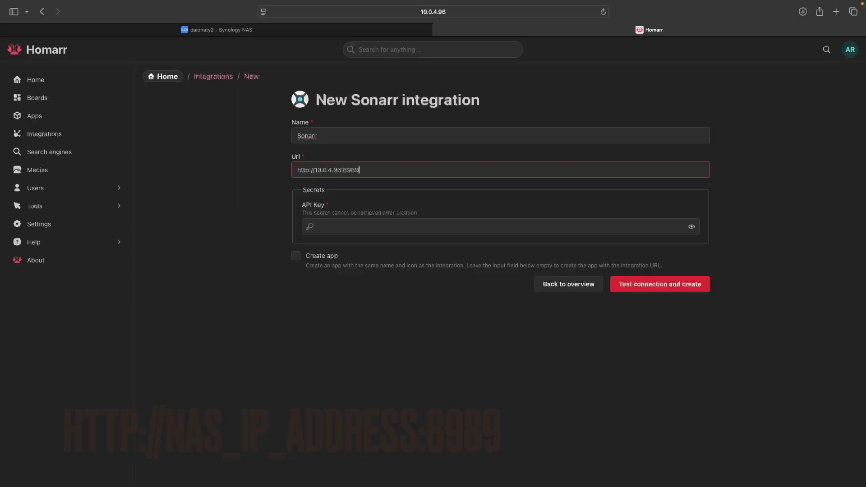
click(438, 227)
key(super+v)
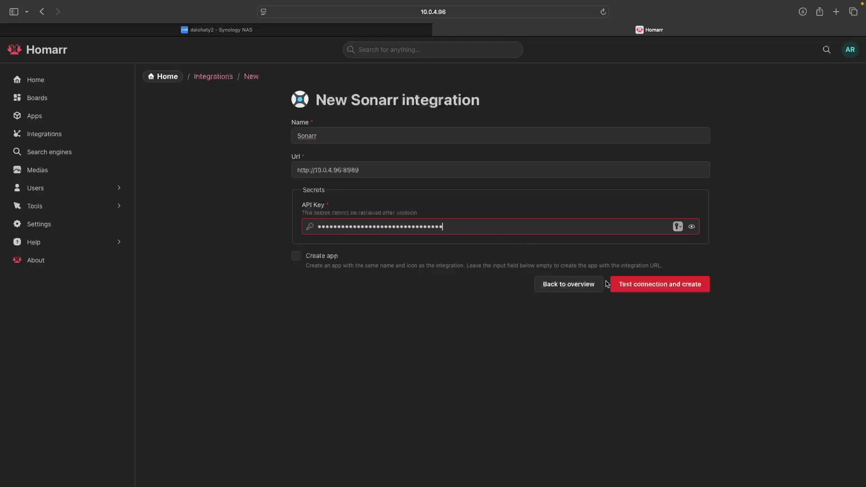
click(626, 288)
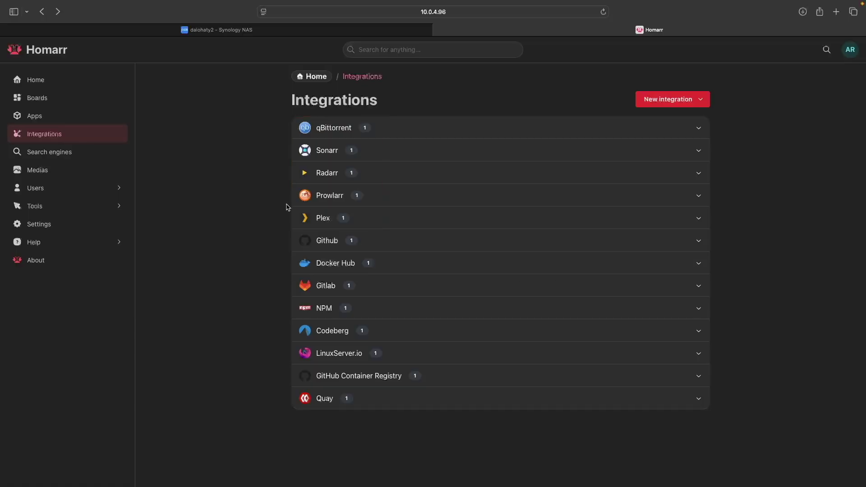
click(67, 100)
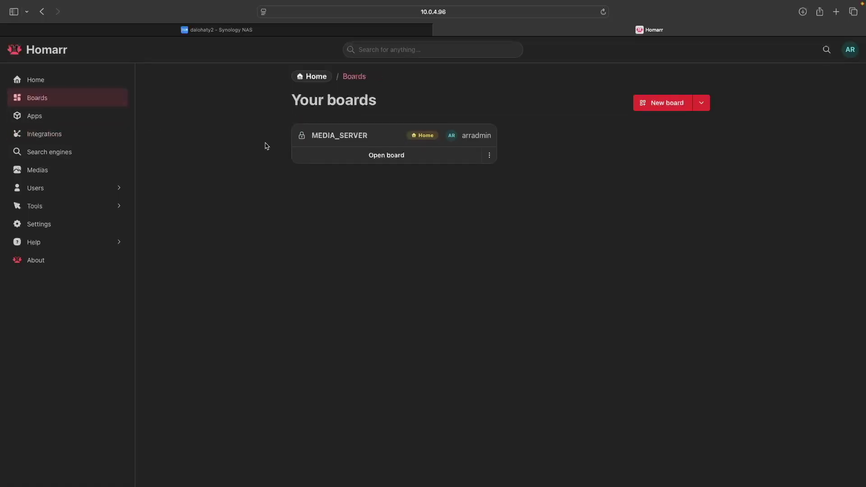
Step: Put the MEDIA_SERVER board in edit mode and add Current media server streams and Media releases widgets
click(378, 156)
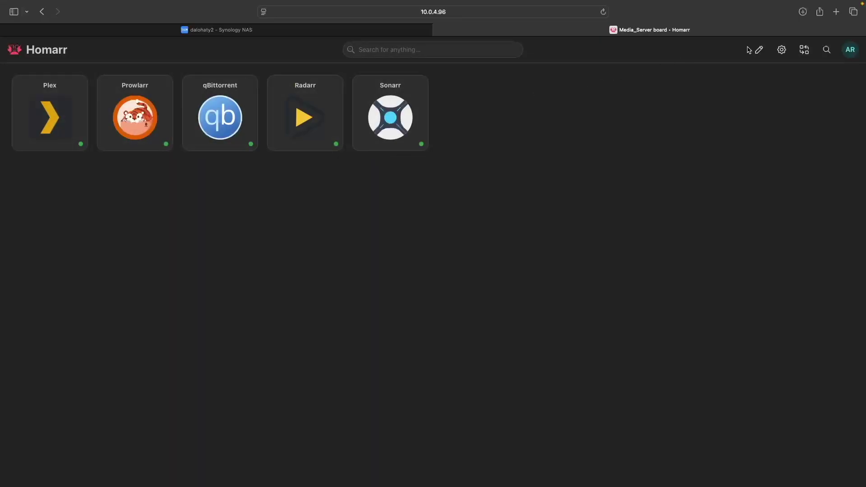
click(758, 49)
click(730, 49)
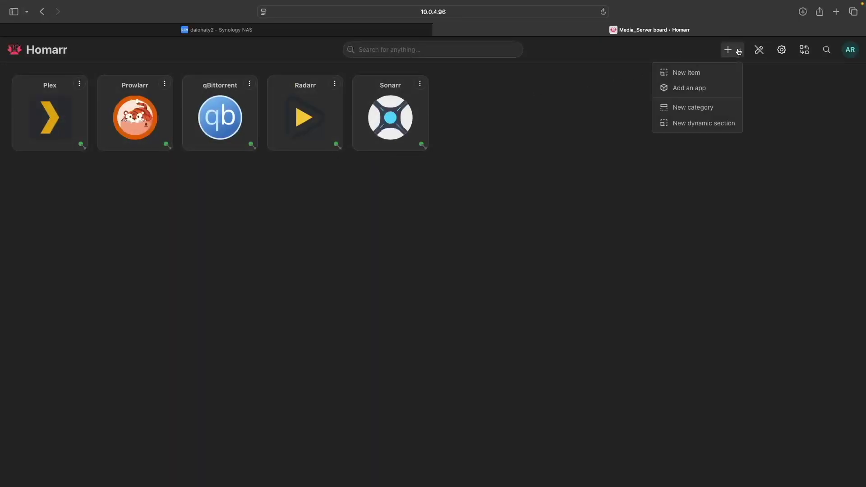
click(719, 74)
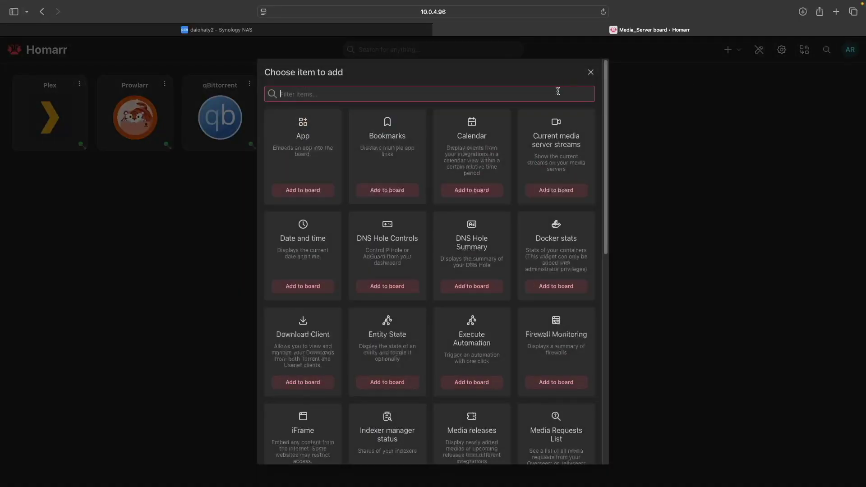
text(media)
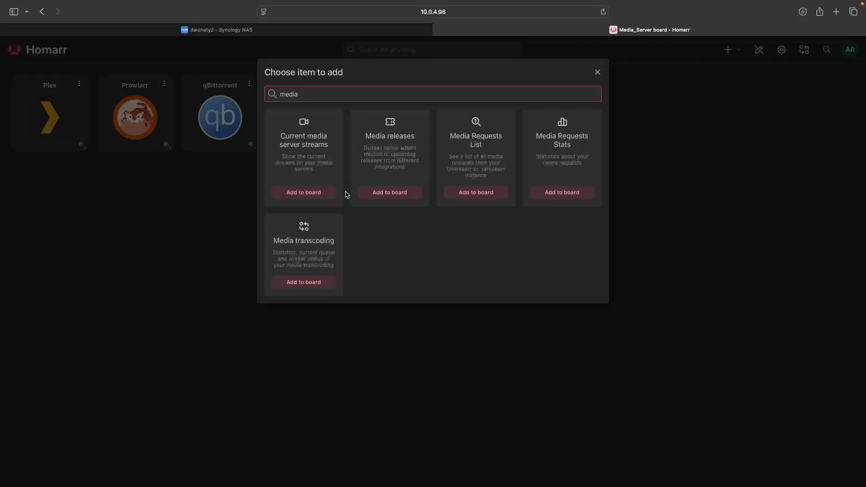
click(326, 194)
click(731, 53)
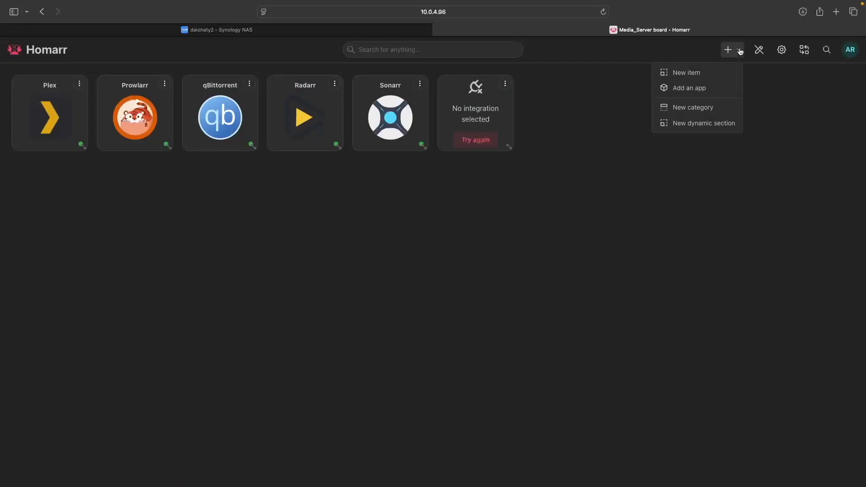
click(705, 73)
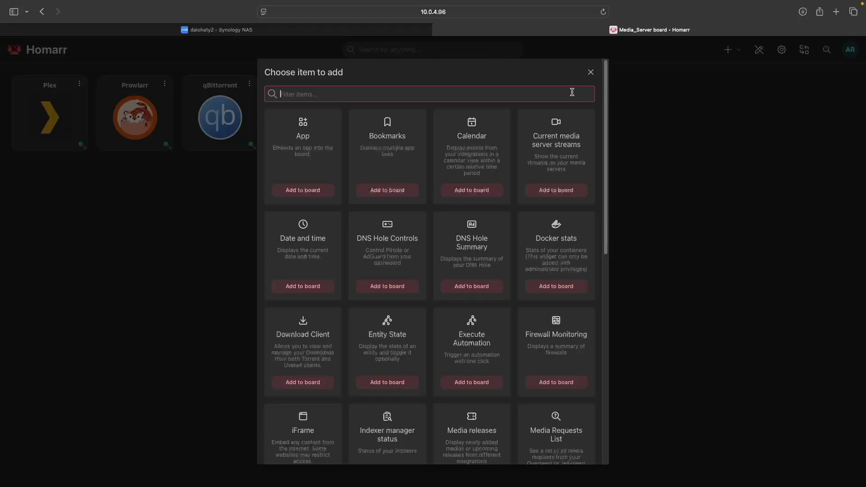
text(media)
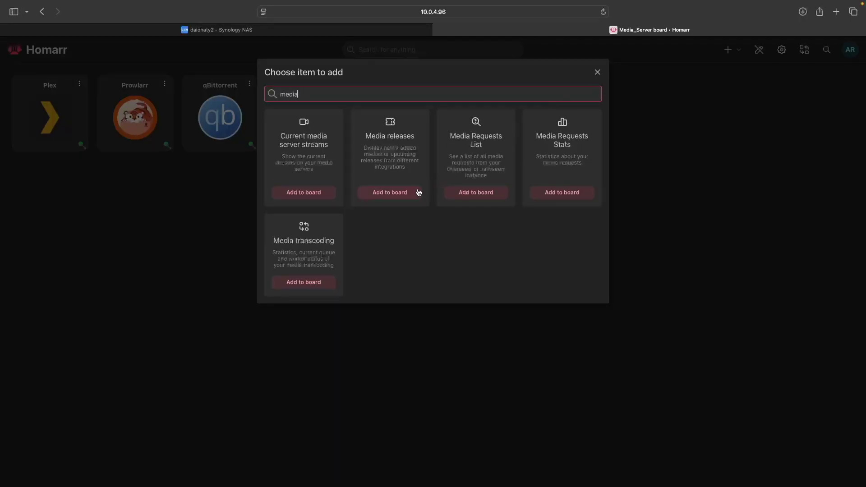
click(418, 193)
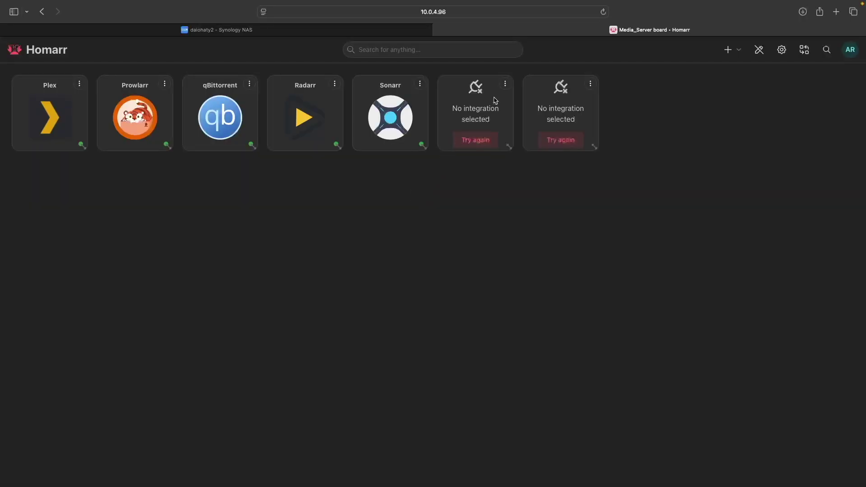
Step: Link both the streams widget and the Media releases widget to the Plex integration
click(505, 85)
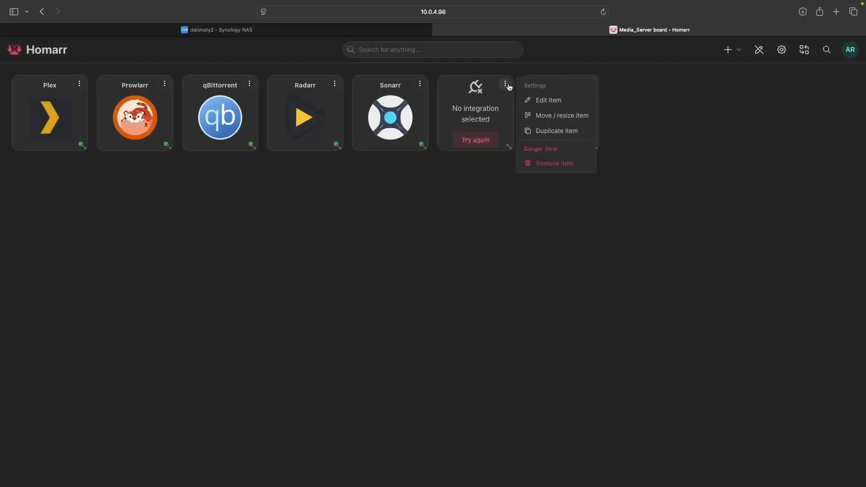
click(539, 102)
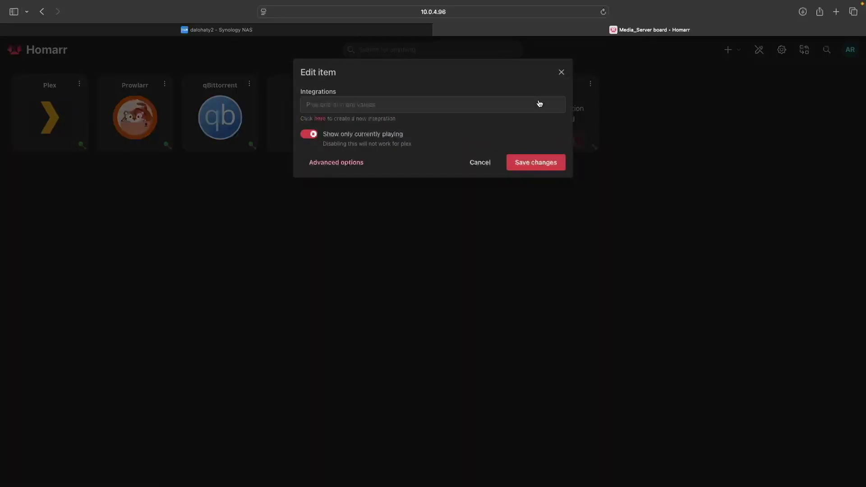
click(508, 108)
click(458, 131)
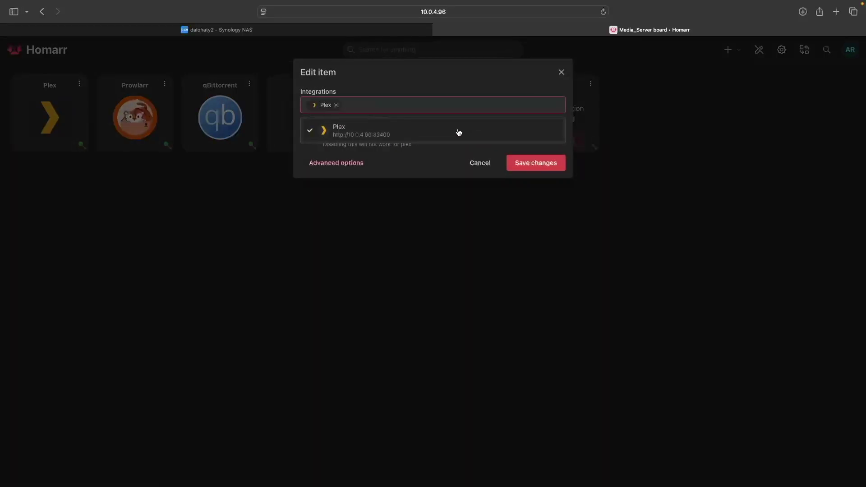
click(521, 164)
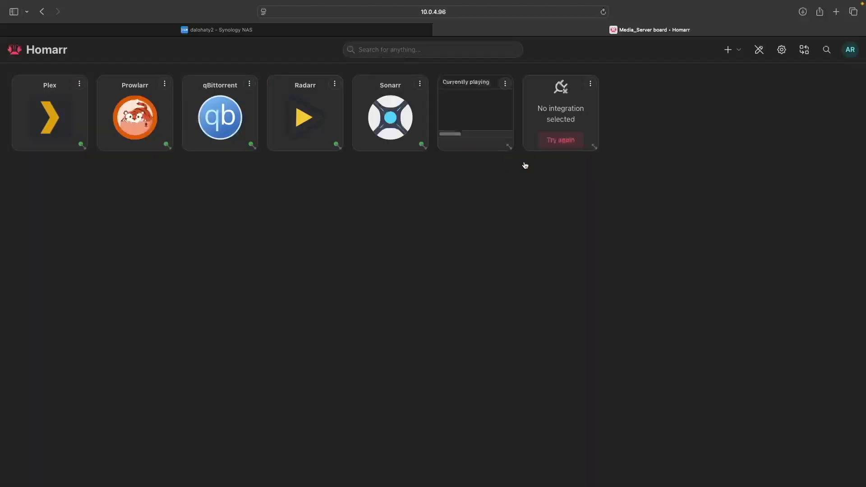
click(590, 83)
click(622, 102)
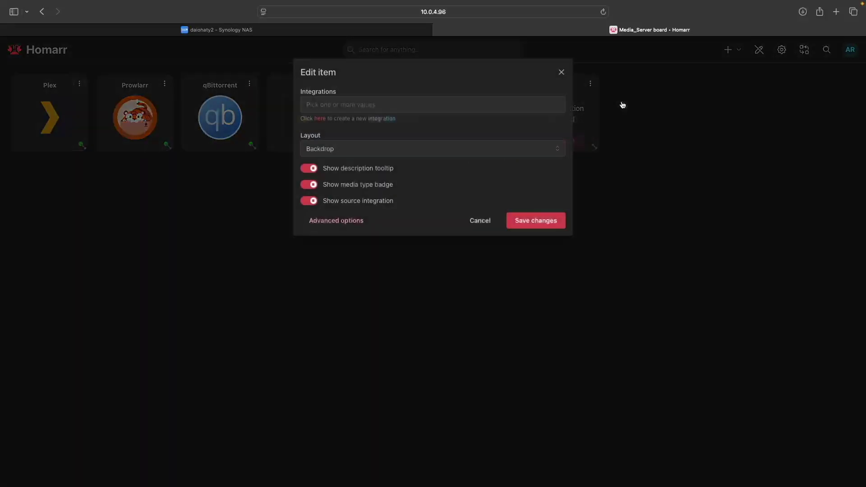
click(536, 107)
click(520, 131)
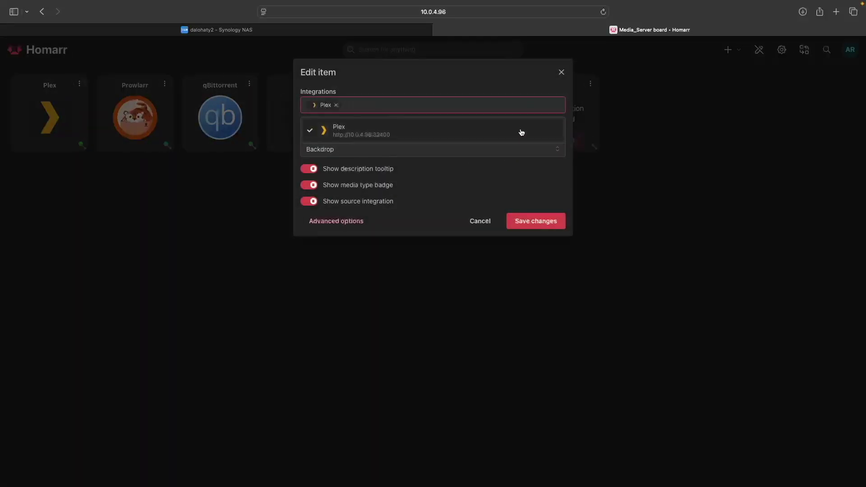
click(549, 216)
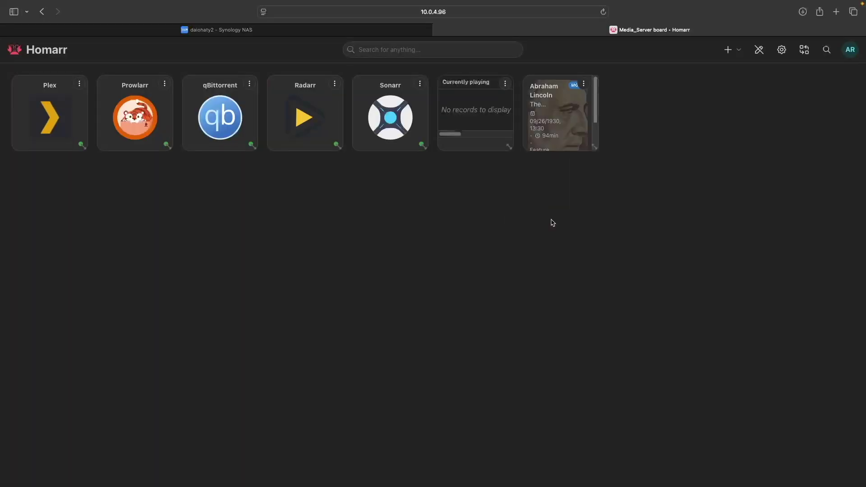
Step: Add an Indexer manager widget linked to the Prowlarr integration
click(736, 52)
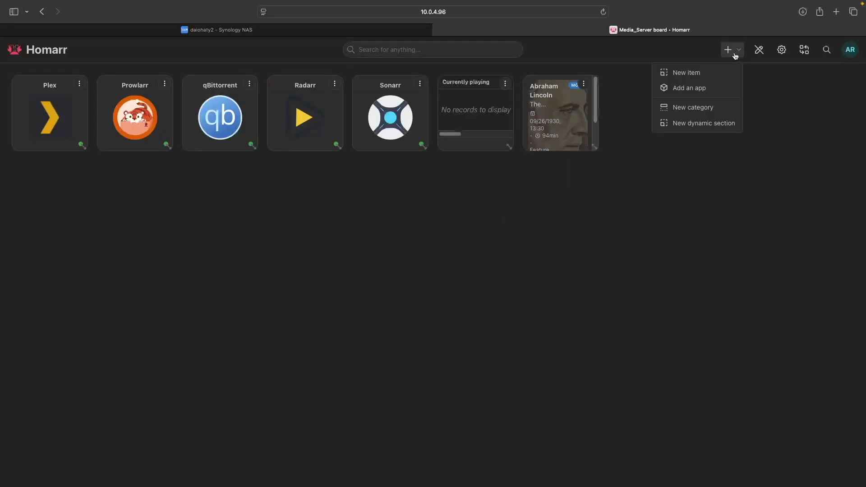
click(712, 75)
text(index)
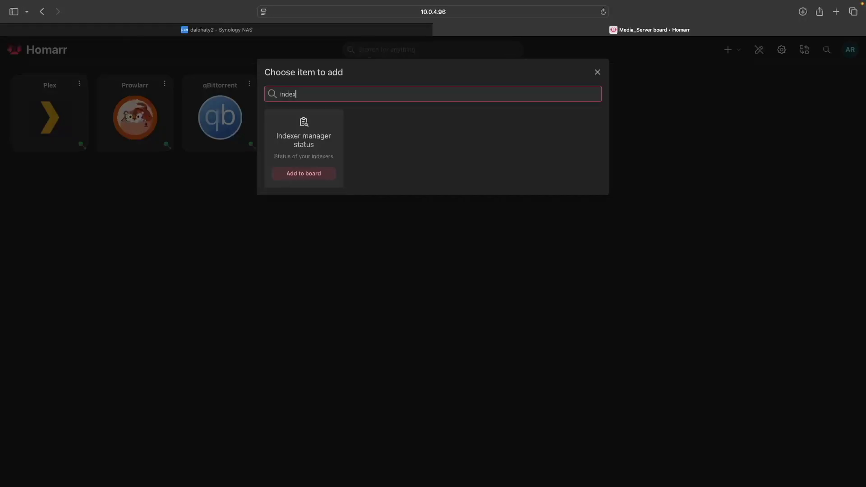
click(322, 174)
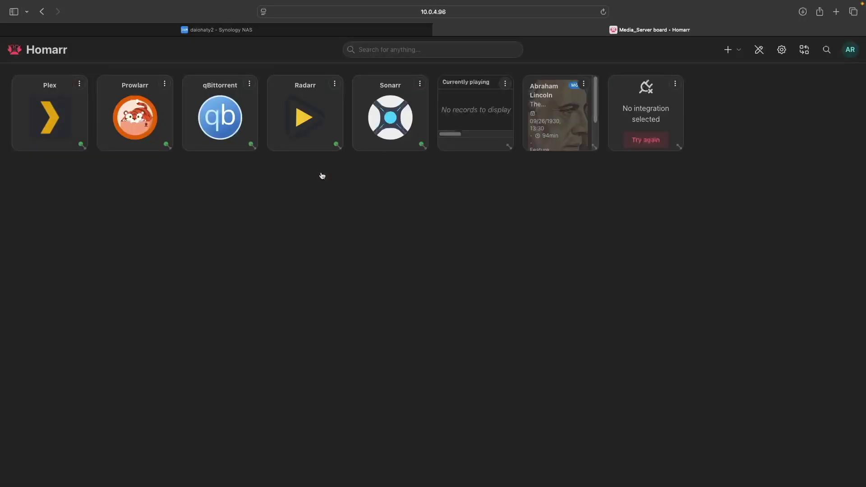
click(675, 84)
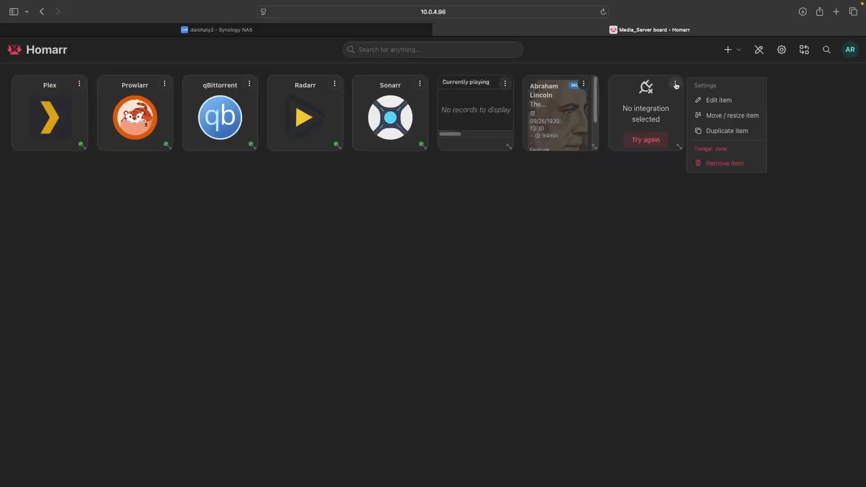
click(713, 100)
click(529, 107)
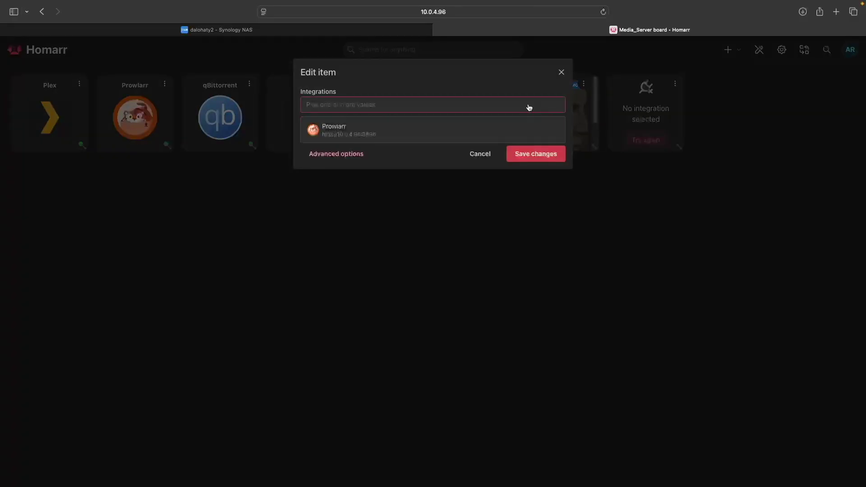
click(494, 135)
click(532, 155)
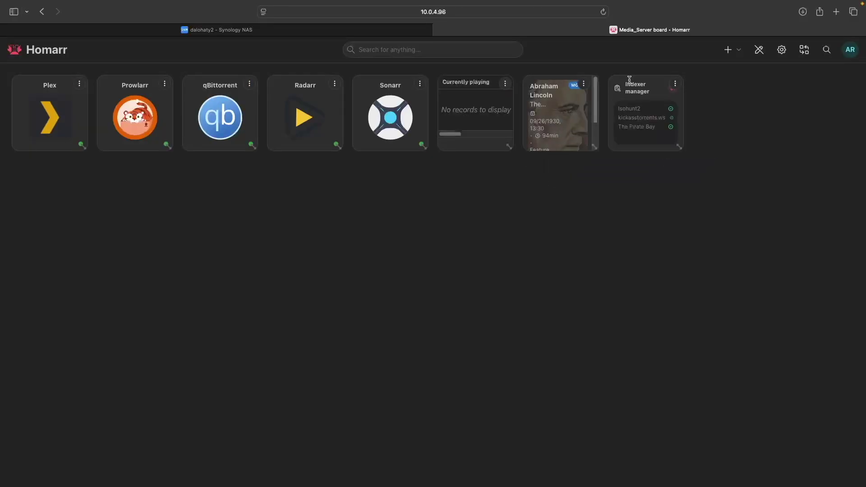
Step: Add a Download Client widget linked to the qBittorrent integration
click(739, 52)
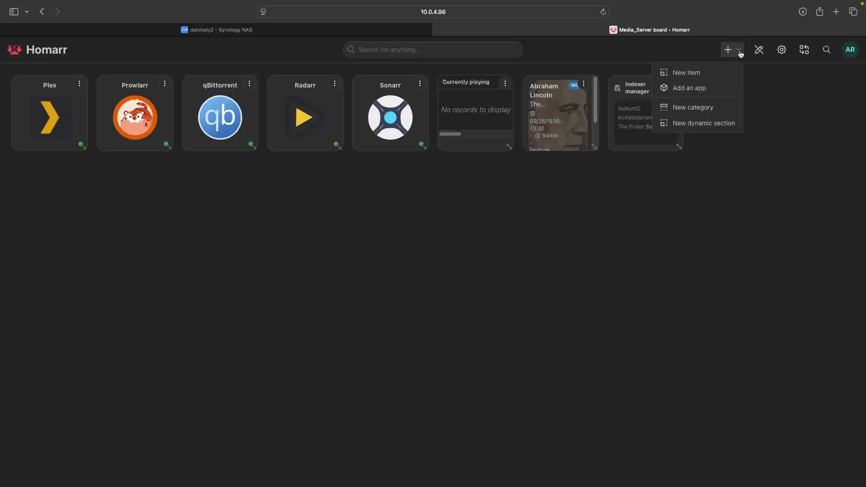
click(707, 73)
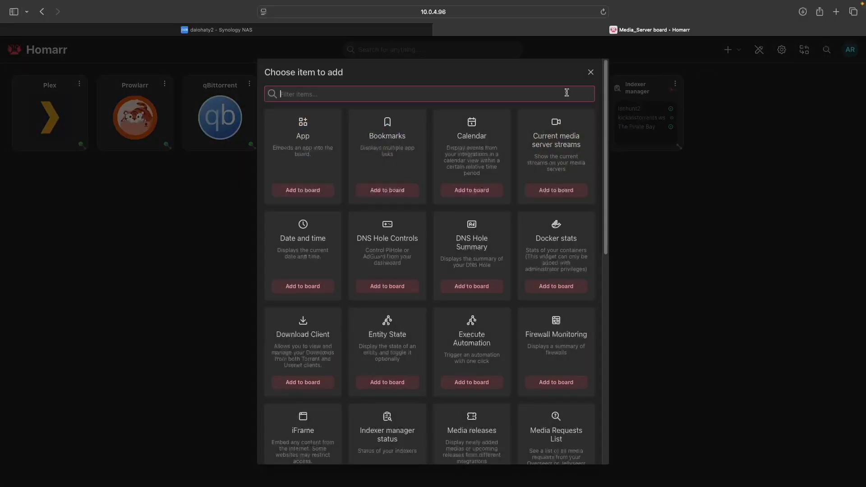
text(down)
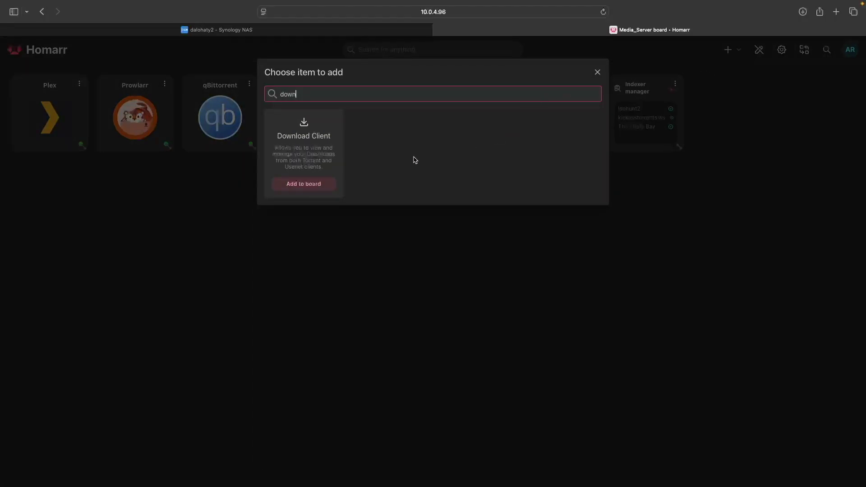
click(329, 184)
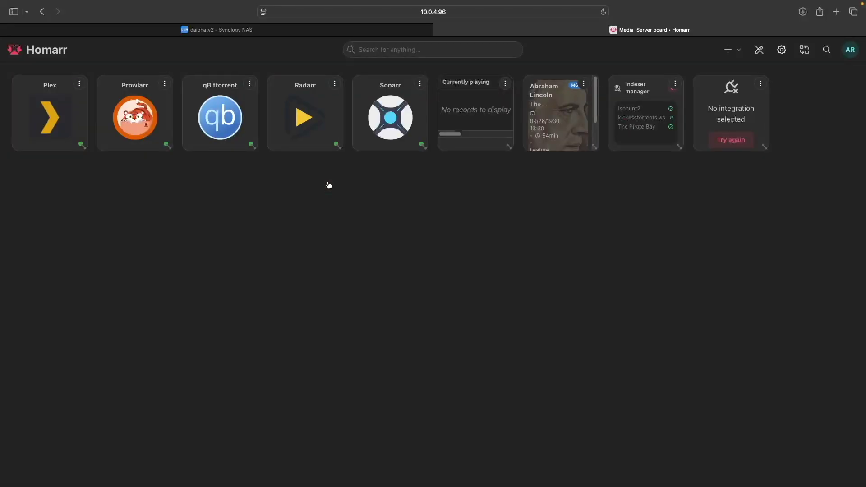
click(760, 84)
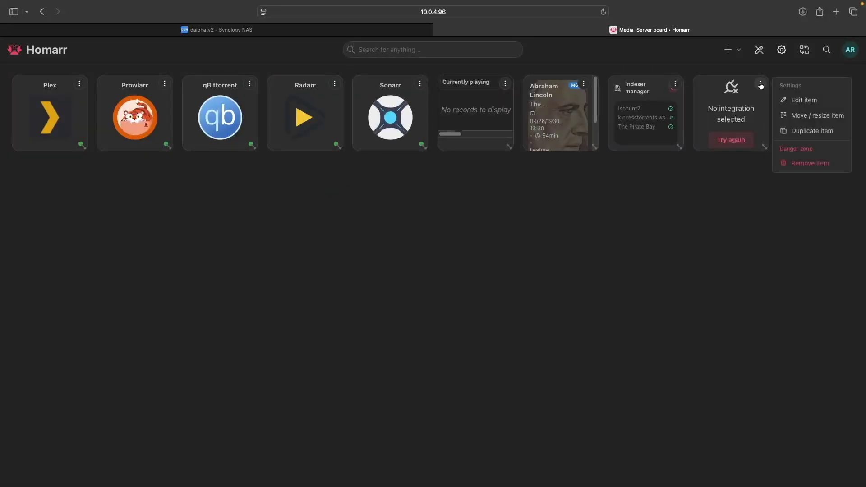
click(793, 101)
click(503, 105)
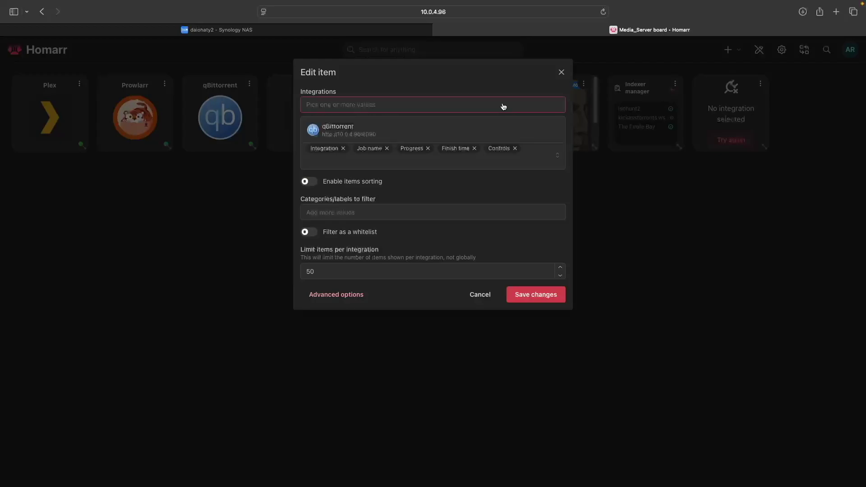
click(474, 130)
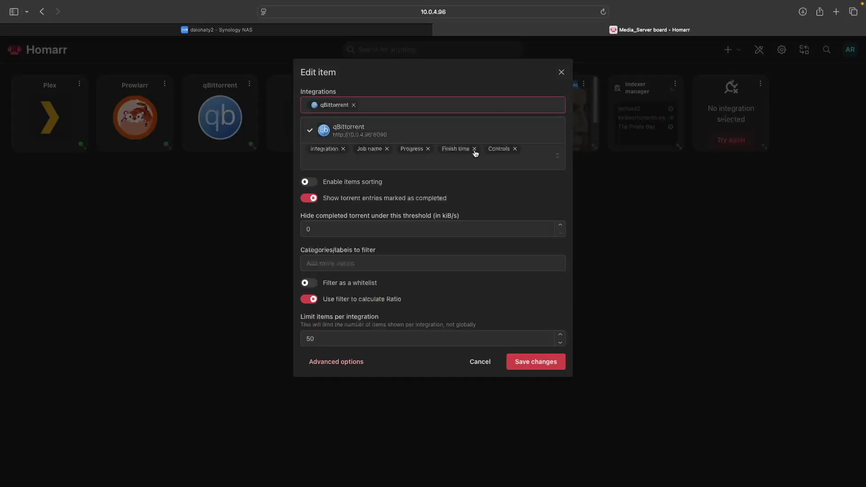
click(543, 362)
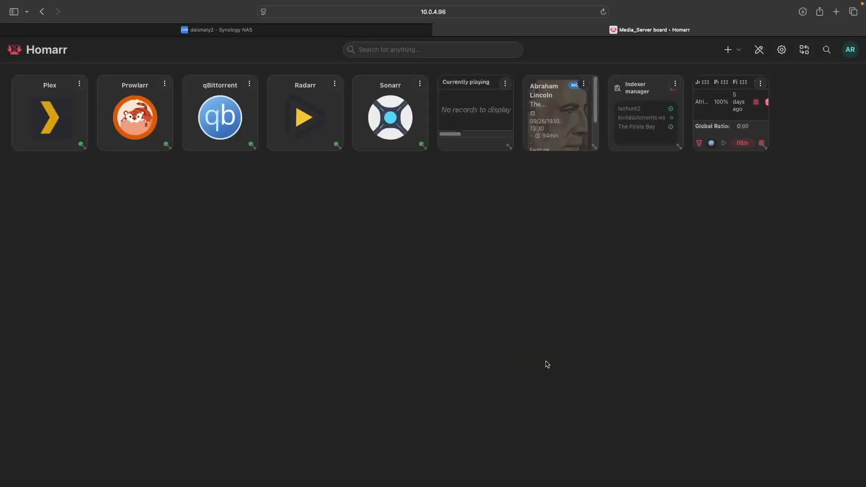
Step: Add a Calendar widget and connect it to both the Sonarr and Radarr integrations
click(738, 51)
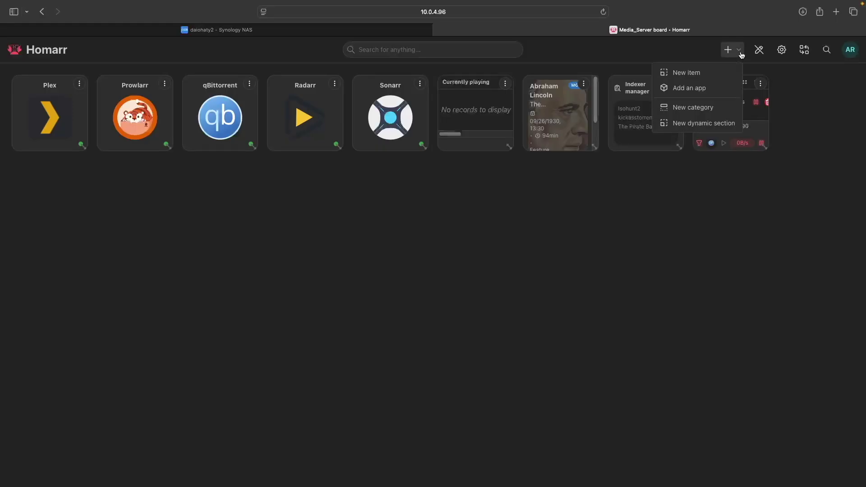
click(709, 71)
text(cal)
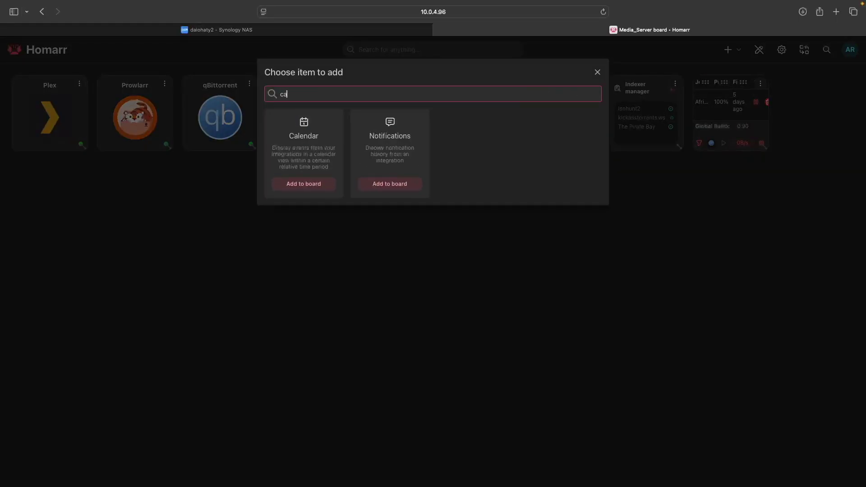
click(322, 185)
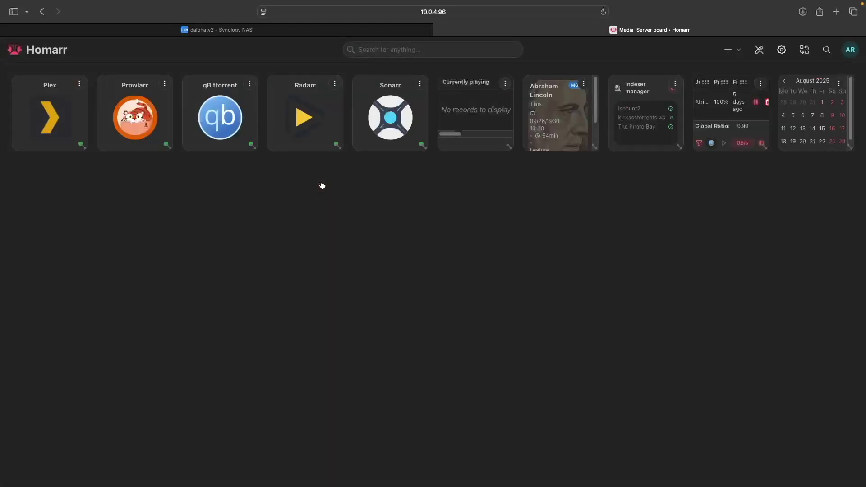
click(838, 84)
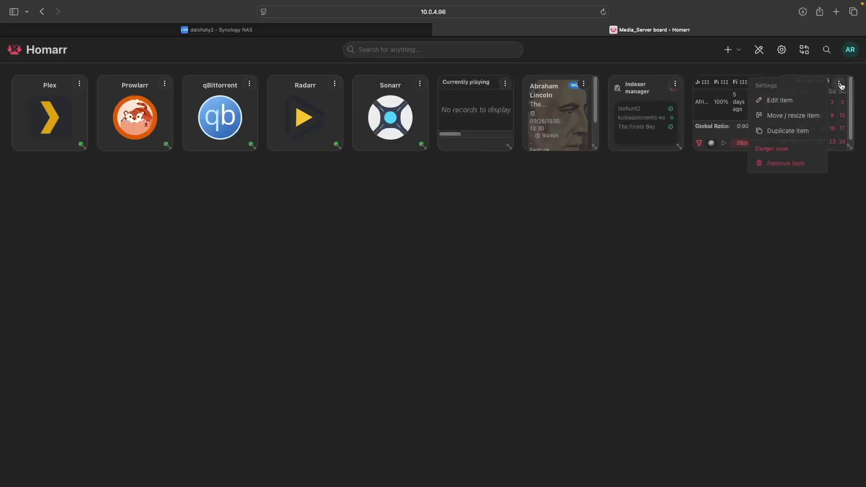
click(807, 101)
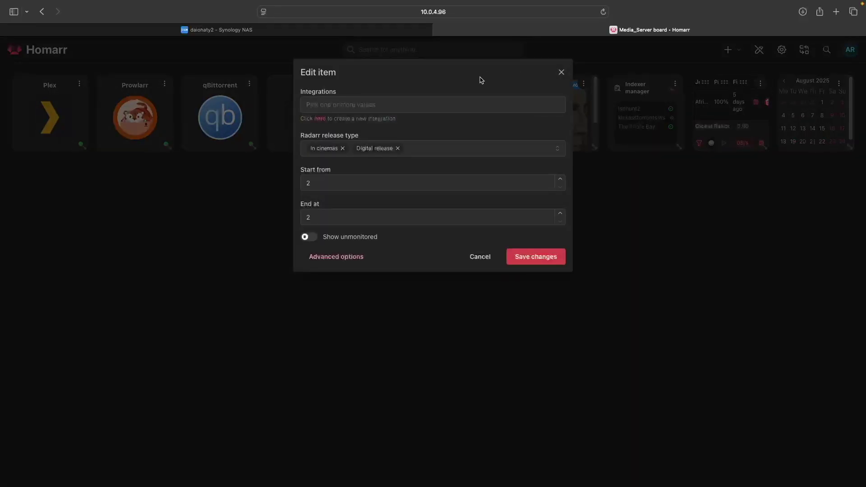
click(450, 108)
click(437, 132)
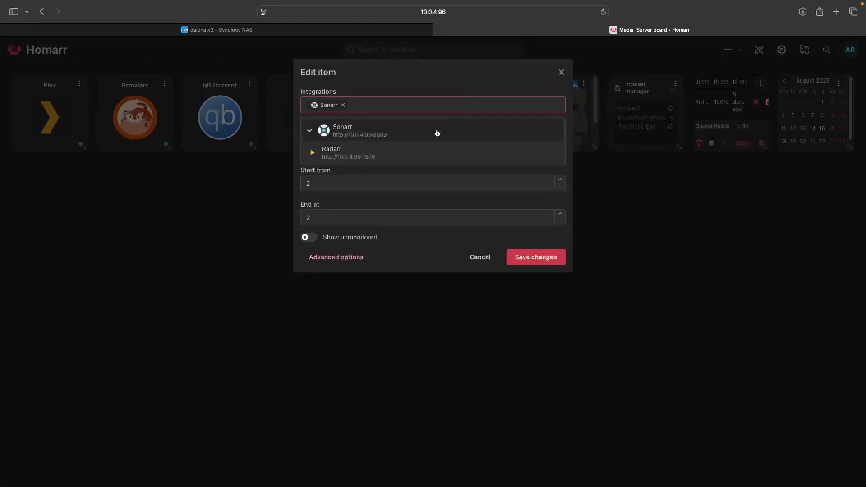
click(416, 153)
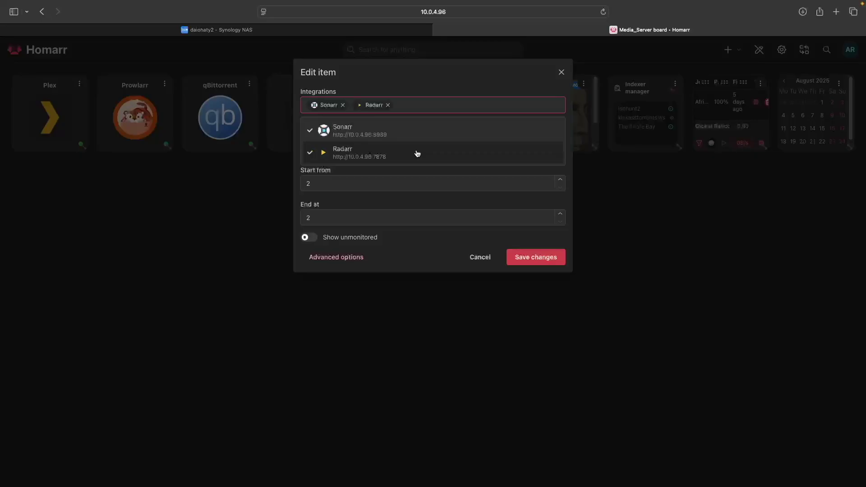
click(525, 256)
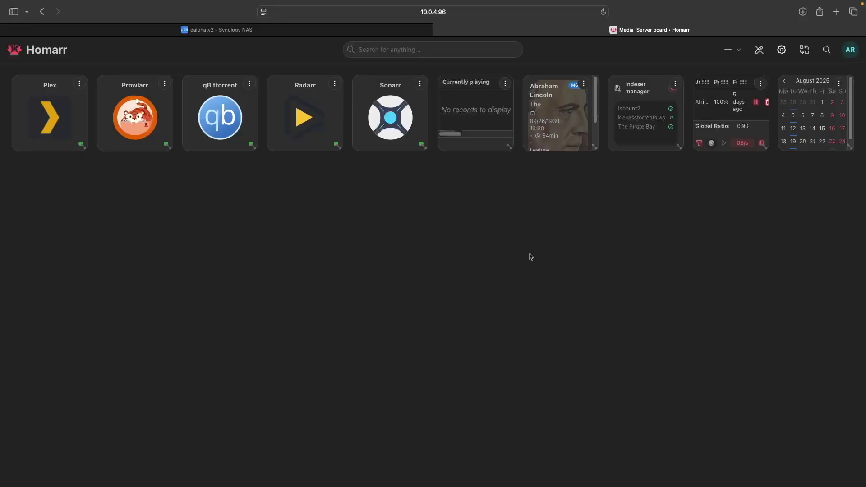
click(739, 51)
Step: Create a widened dynamic section holding the Plex, Prowlarr, qBittorrent, Radarr and Sonarr tiles, moved to the top row
click(724, 125)
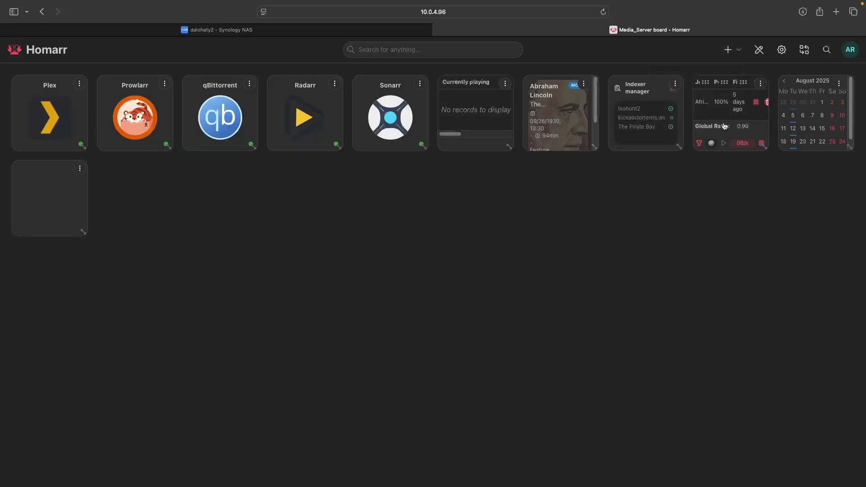
drag(83, 232, 409, 217)
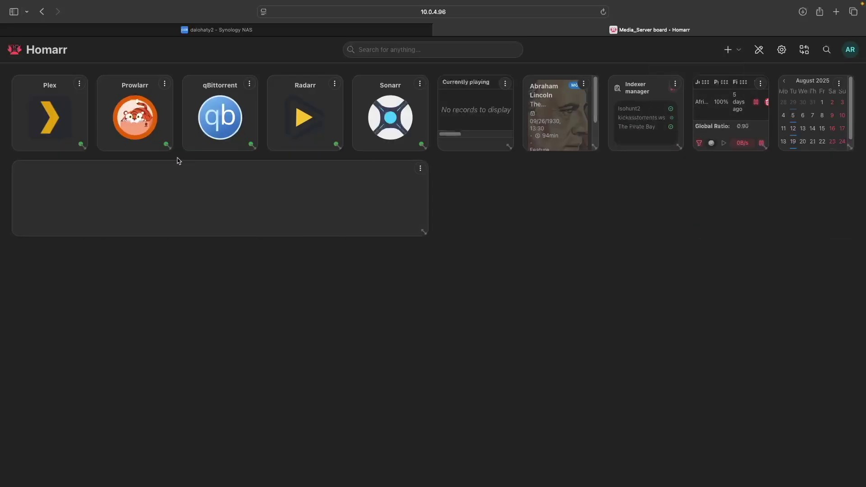
drag(69, 130, 67, 198)
drag(135, 118, 137, 200)
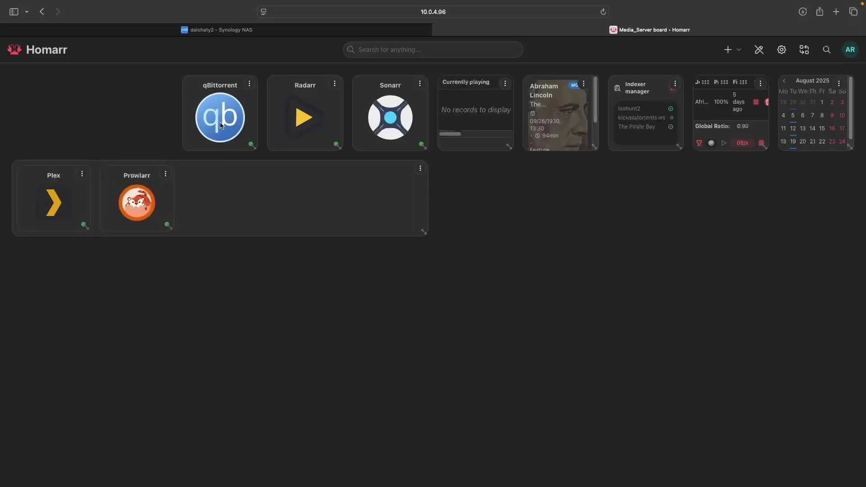
drag(220, 118, 221, 203)
drag(304, 118, 303, 198)
drag(390, 119, 387, 195)
drag(344, 166, 332, 84)
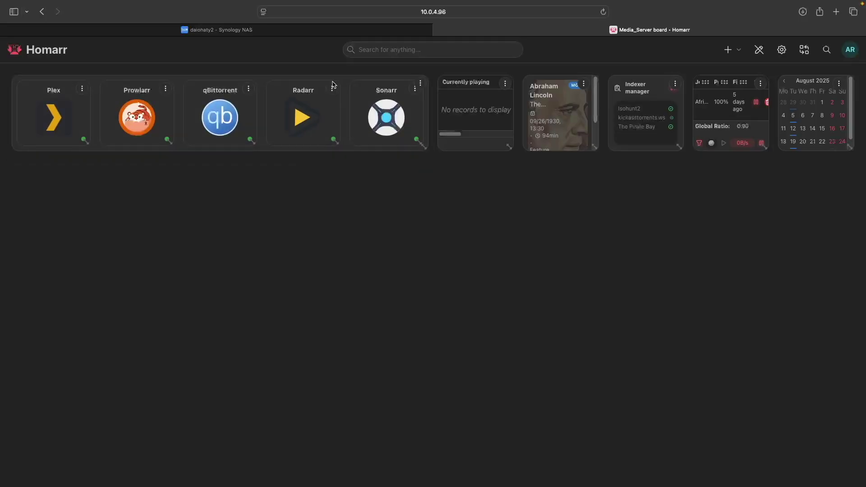
Step: Title the section 'Media Server Apps'
click(420, 83)
click(454, 101)
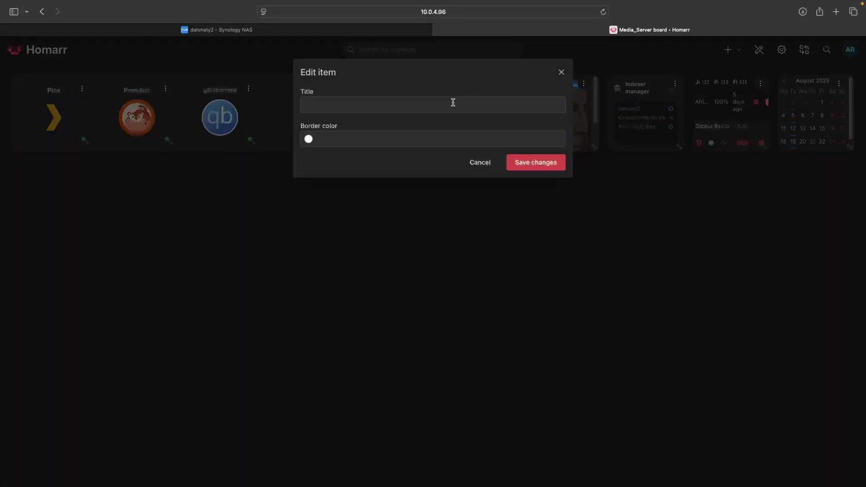
click(449, 104)
text(media server apps)
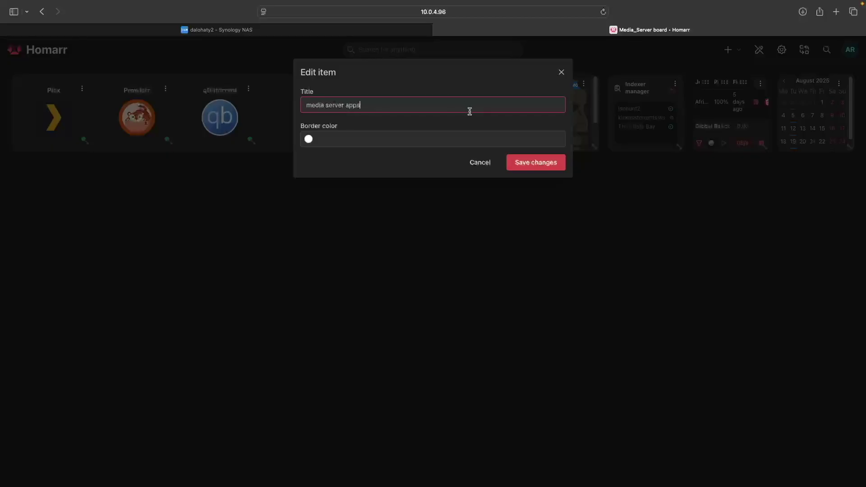
click(538, 163)
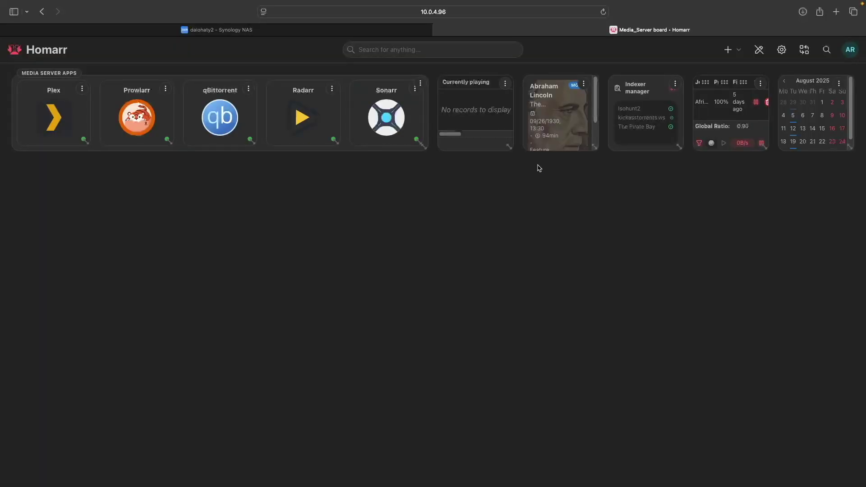
Step: Move the Indexer manager under the apps section, enlarge it, and title it 'prowlarr'
drag(642, 84, 46, 168)
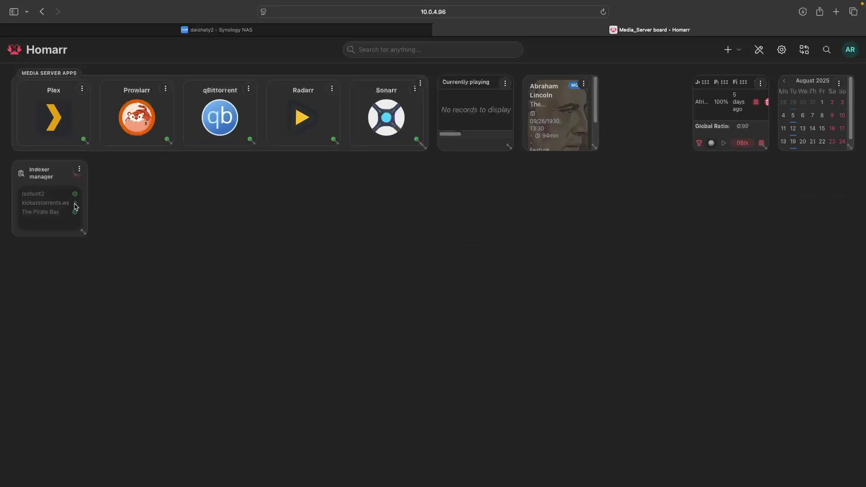
drag(88, 235, 170, 386)
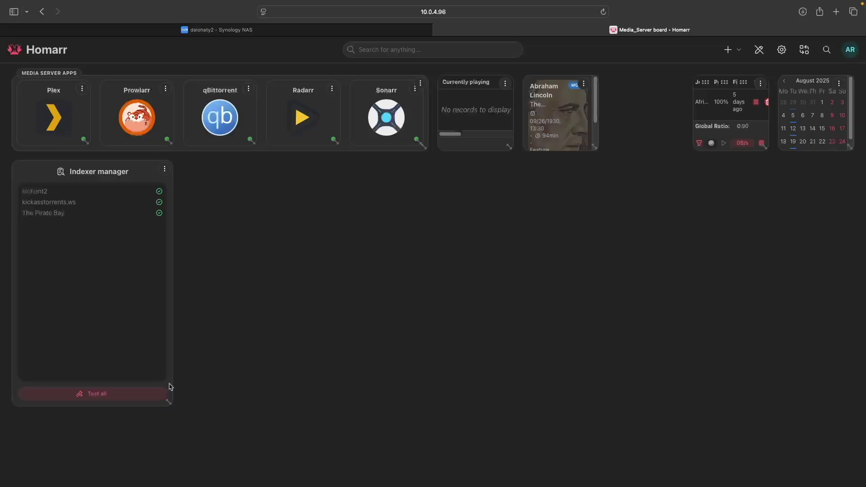
click(165, 170)
click(201, 185)
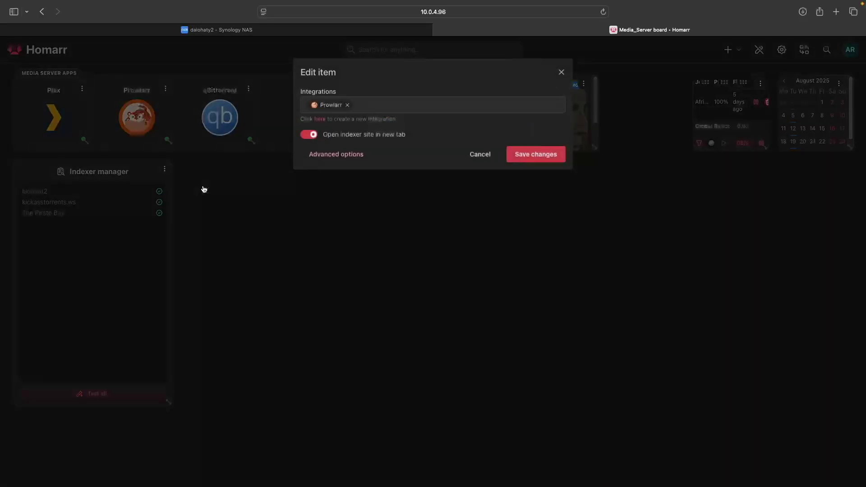
click(327, 154)
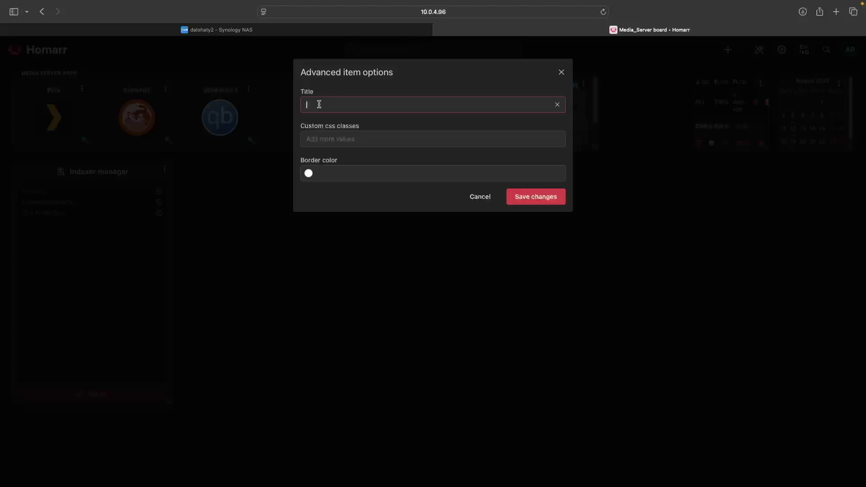
text(prowlarr)
click(518, 196)
click(532, 158)
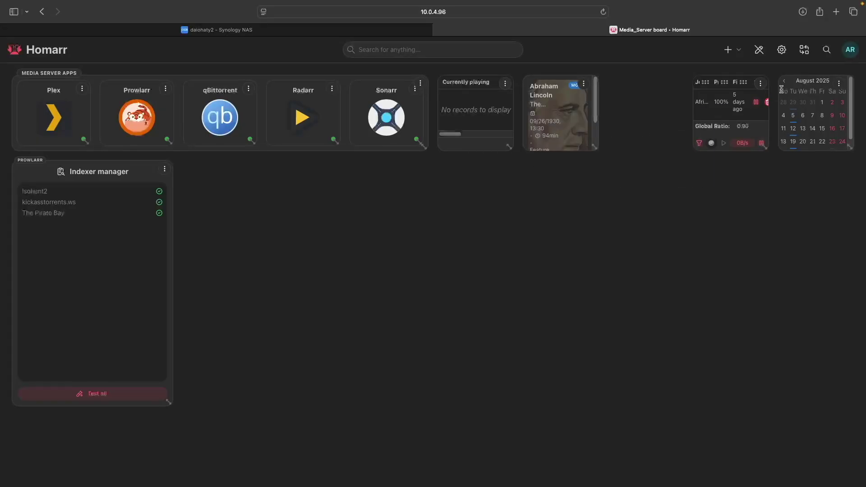
Step: Move the calendar beside the Prowlarr indexer widget, enlarge it, and title it 'sonarr & radarr'
drag(513, 188, 201, 167)
drag(259, 236, 416, 386)
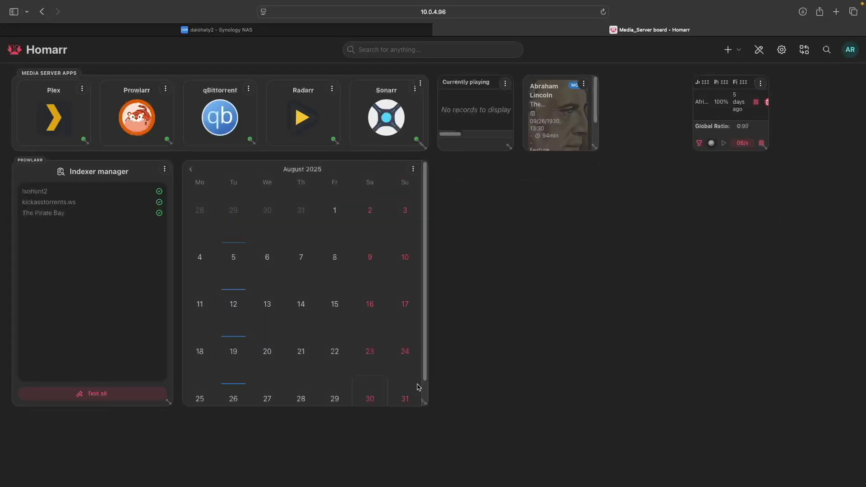
click(413, 169)
click(439, 186)
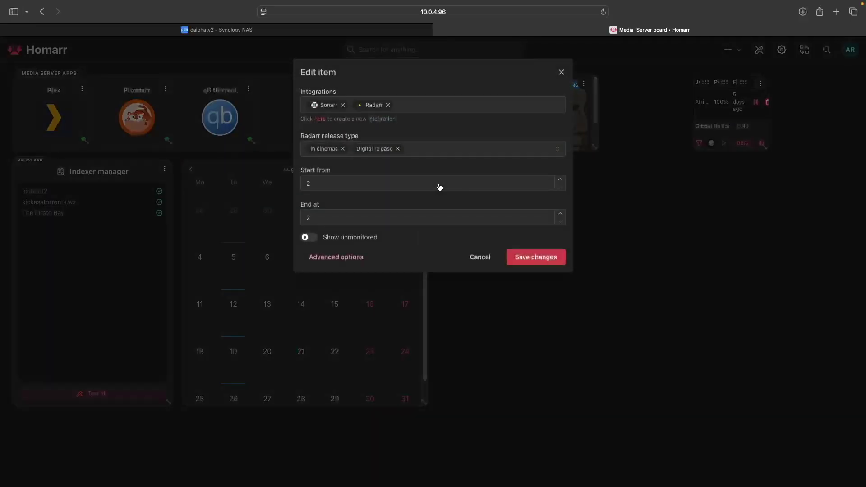
click(353, 257)
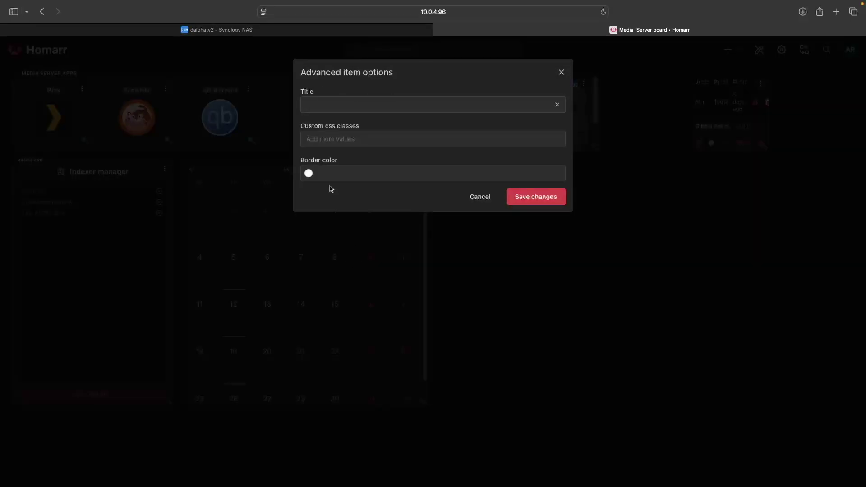
click(318, 104)
text(sonarr & )
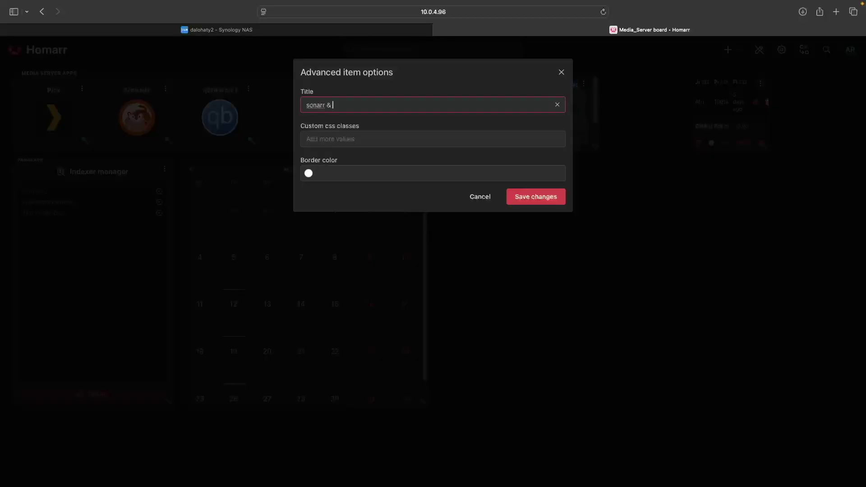
text(radarr)
click(515, 198)
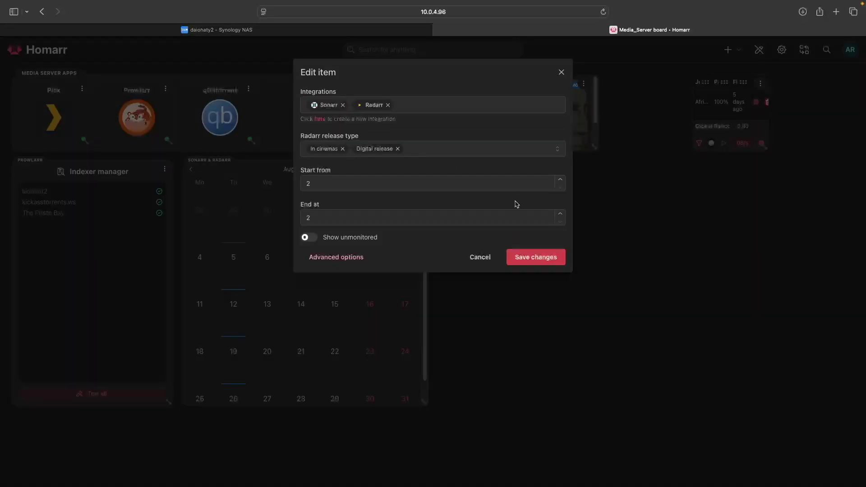
click(541, 256)
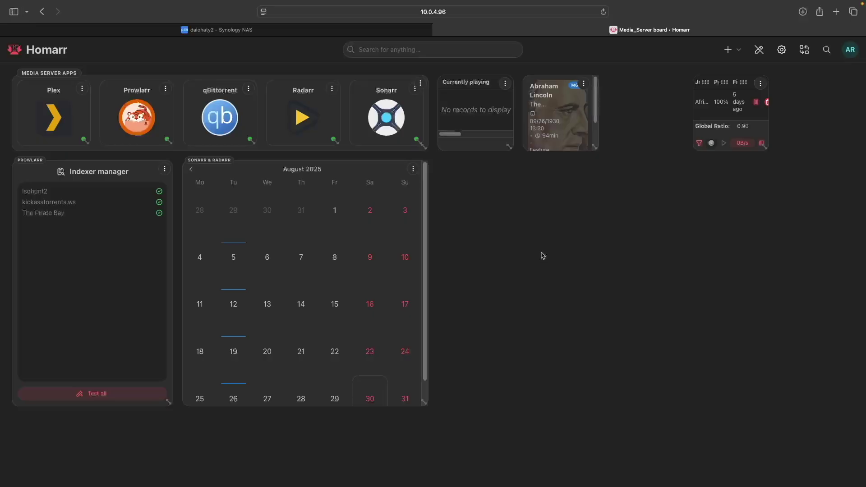
Step: Drag the download client widget to the top right, widen it, and set its title to 'qbittorrent'
drag(752, 81, 513, 88)
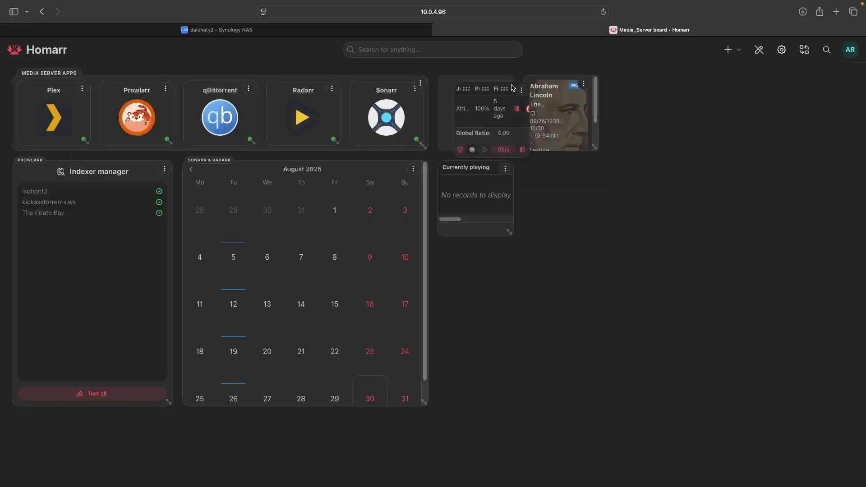
drag(514, 148, 761, 135)
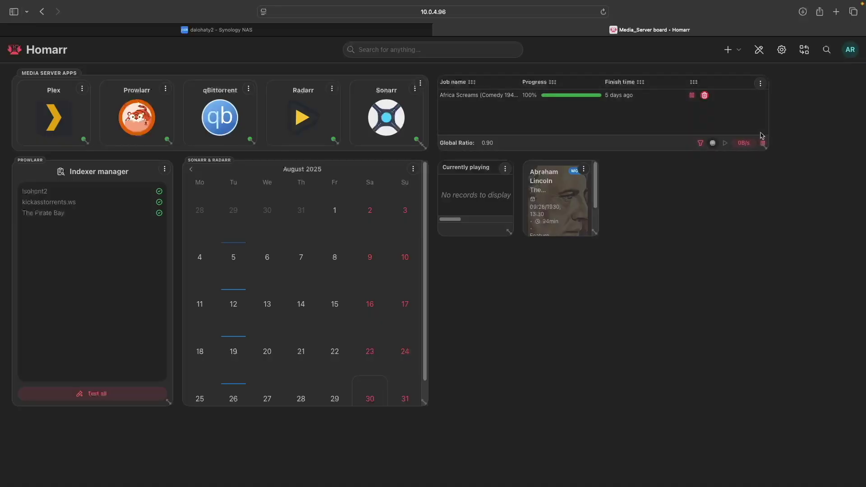
click(761, 84)
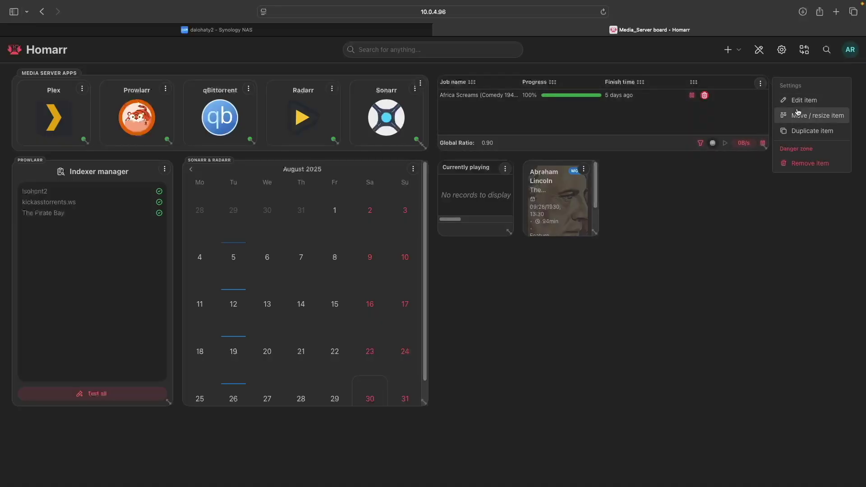
click(800, 105)
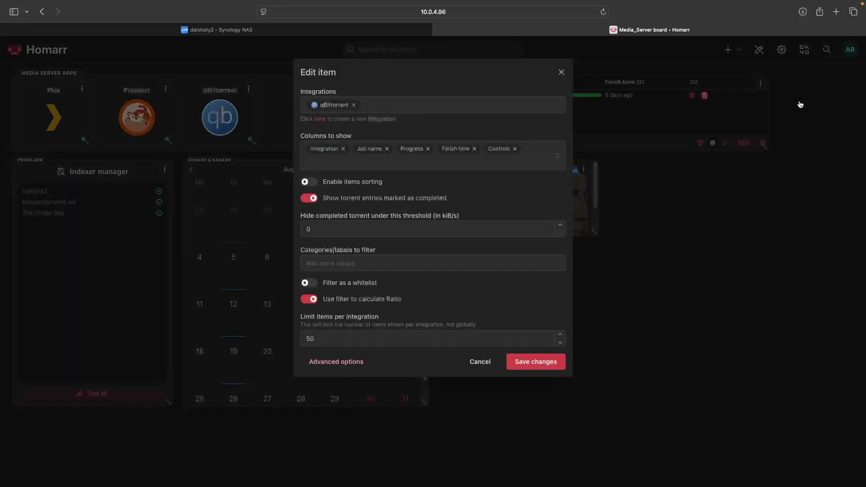
click(334, 362)
click(332, 104)
text(qbittorrent)
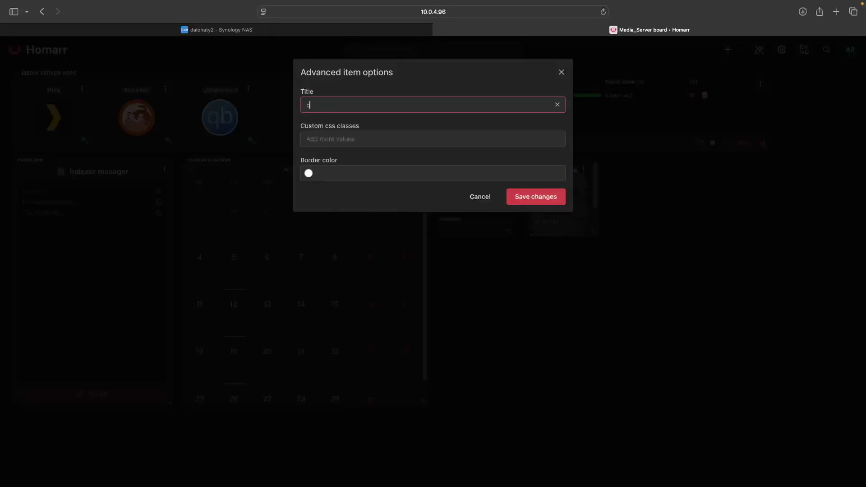
click(516, 199)
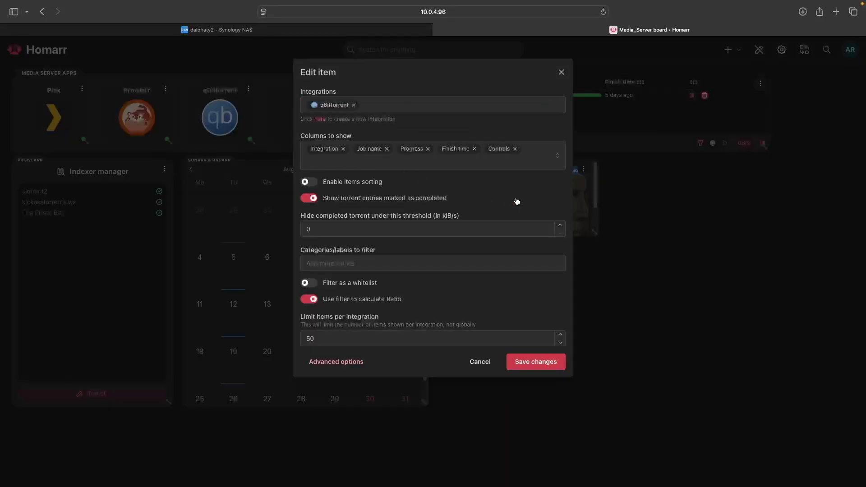
click(547, 365)
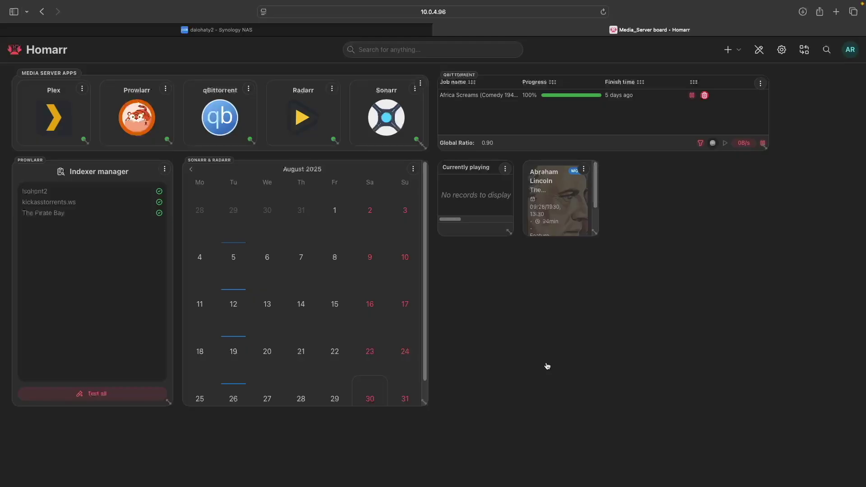
Step: Add a new dynamic section titled Plex, place it below qBittorrent, and enlarge it
click(737, 53)
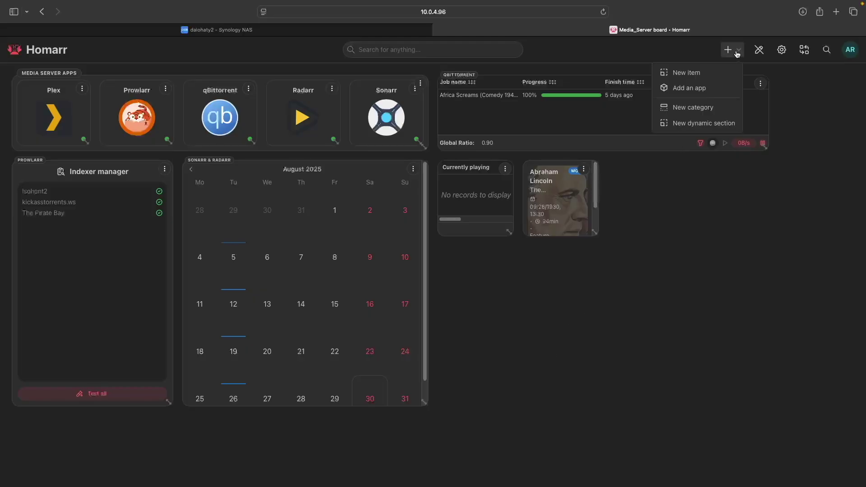
click(724, 124)
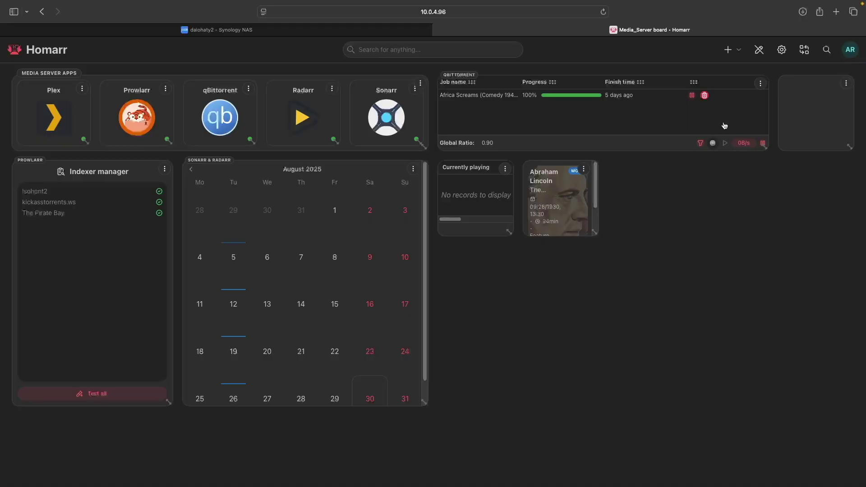
click(845, 83)
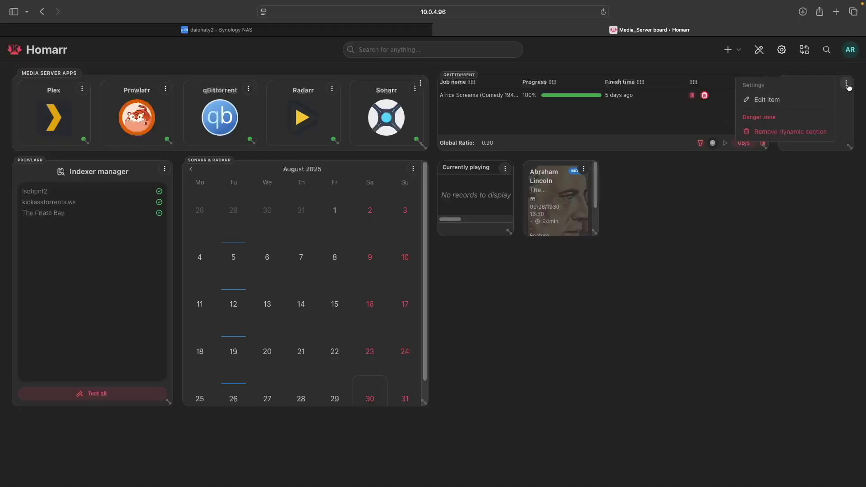
click(772, 103)
click(491, 105)
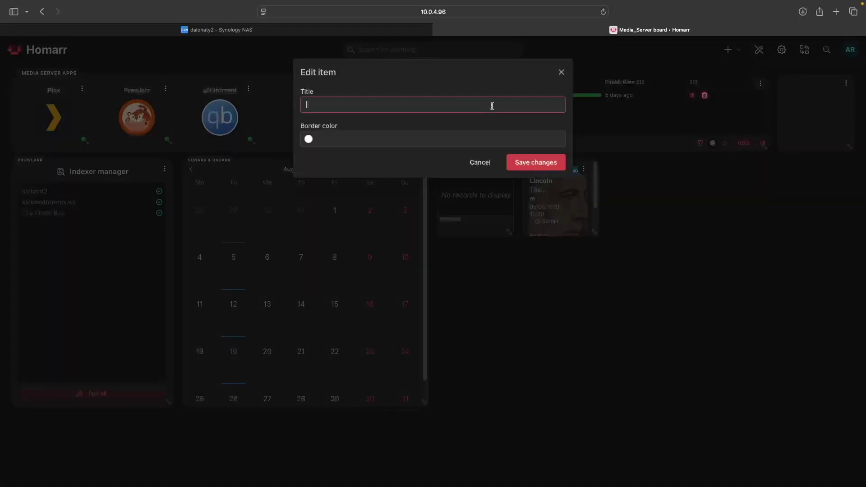
text(plex)
click(560, 161)
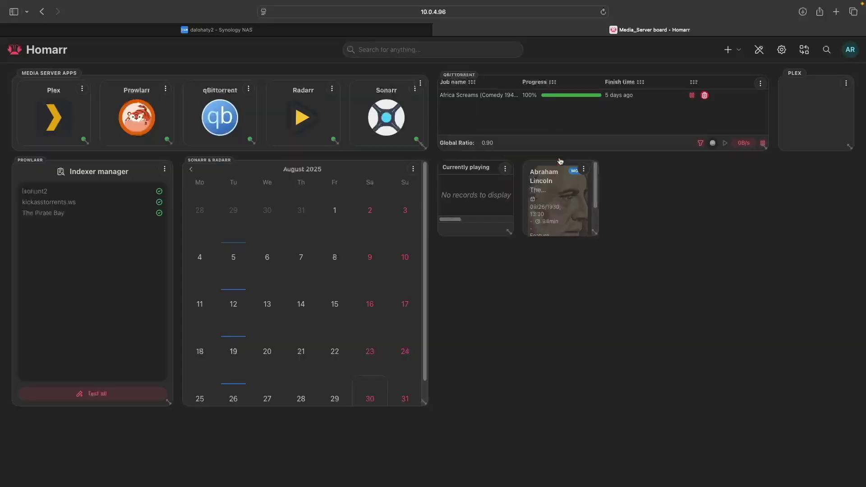
drag(782, 87, 509, 202)
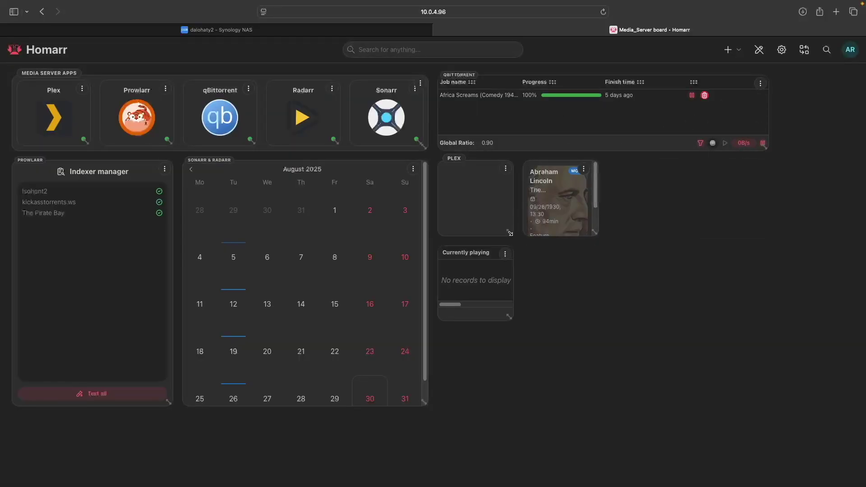
drag(509, 232, 742, 380)
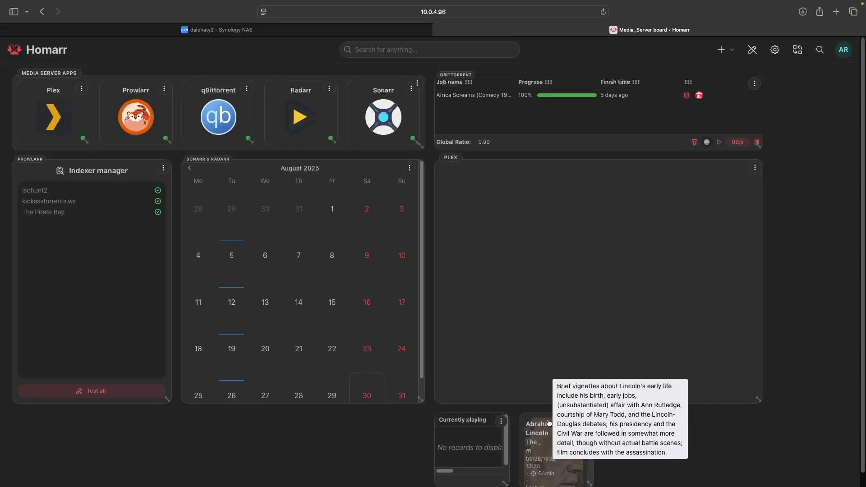
Step: Move the Abraham Lincoln card and Currently playing widget into the Plex section, widen both, and save the board
drag(548, 421, 485, 189)
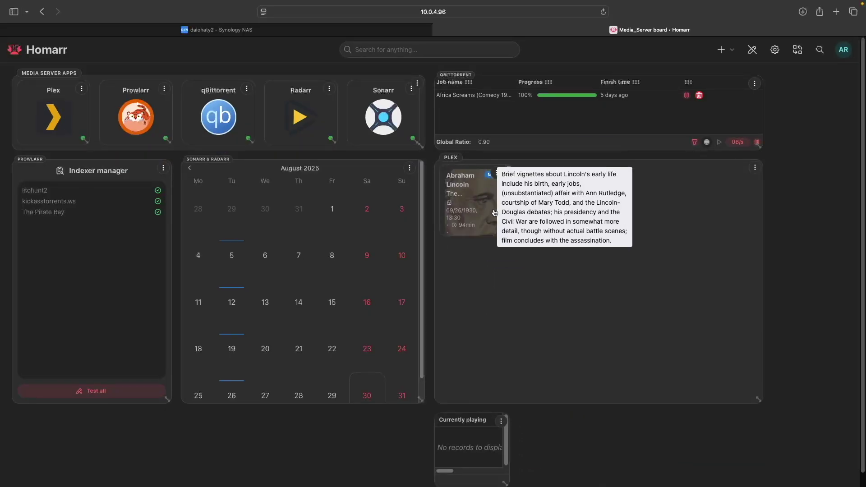
drag(510, 236, 736, 321)
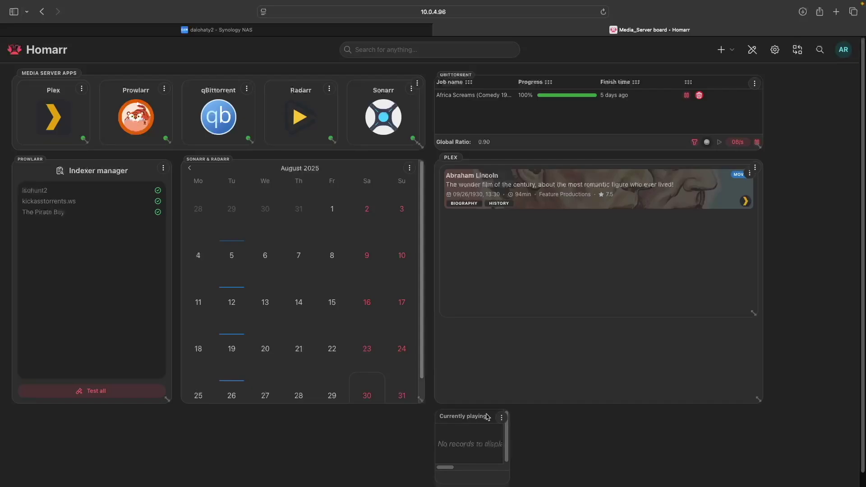
drag(486, 419, 494, 335)
drag(509, 393, 754, 401)
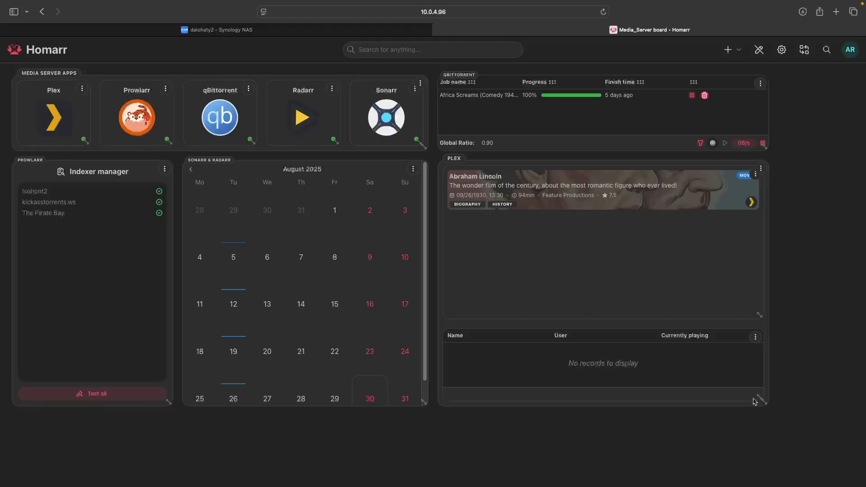
click(759, 51)
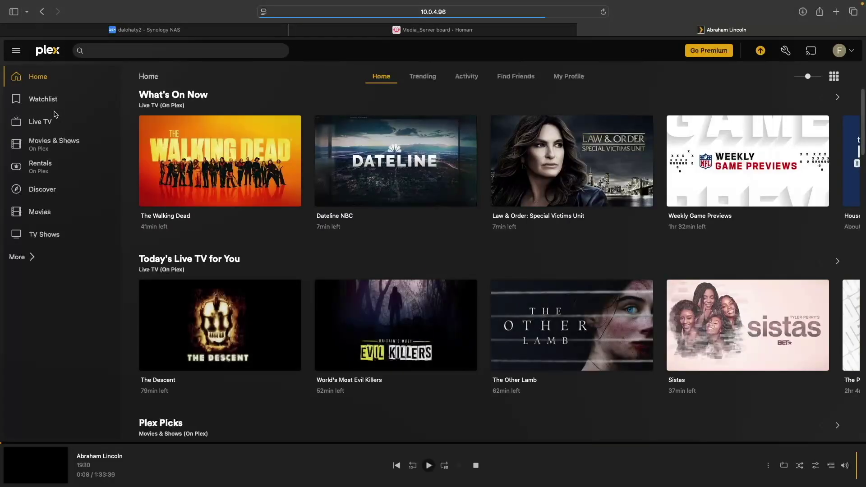
Step: Open the Movies library in Plex Web
click(44, 214)
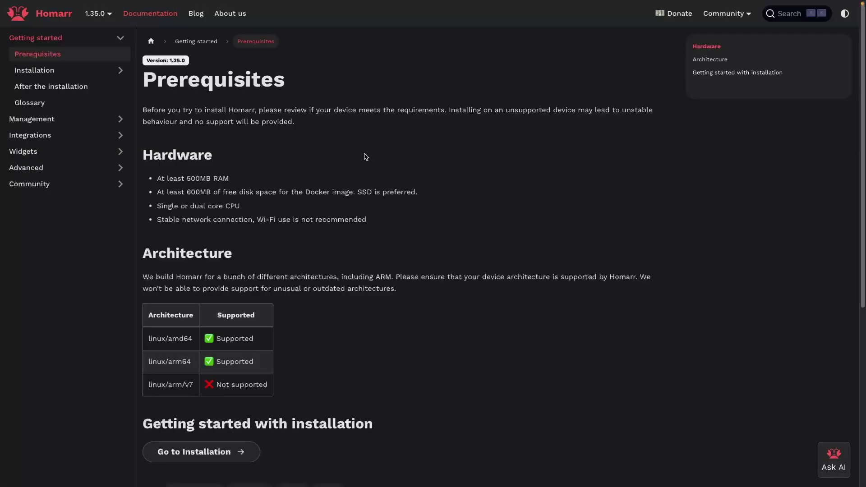
Step: Open the Integrations docs page and browse the supported apps from AdGuard Home to Unifi Controller
click(101, 140)
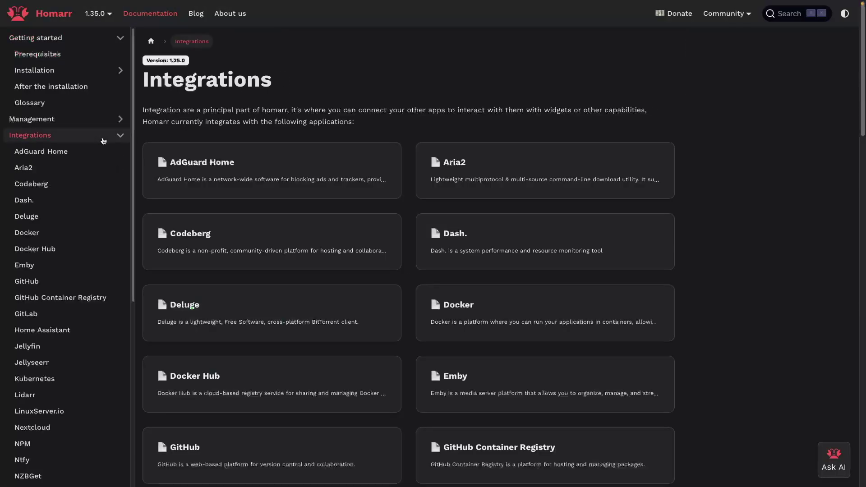
scroll(711, 357, down, 1)
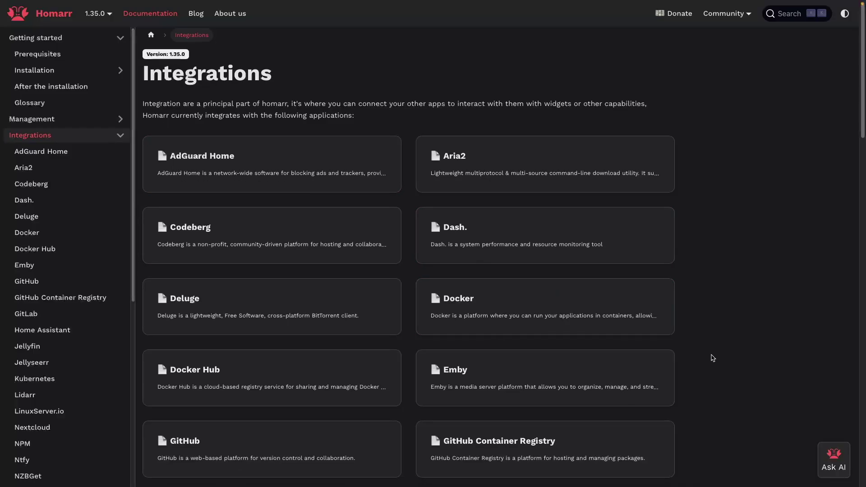
scroll(712, 357, down, 3)
scroll(712, 358, down, 2)
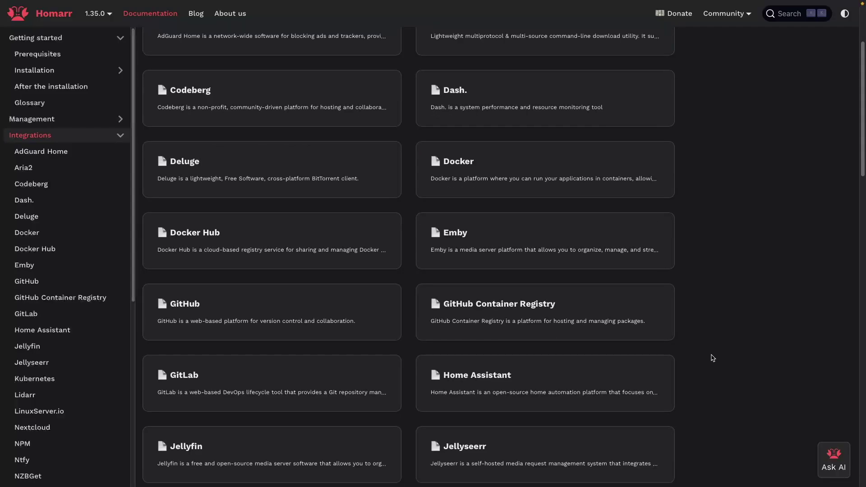
scroll(712, 358, down, 5)
scroll(712, 357, down, 3)
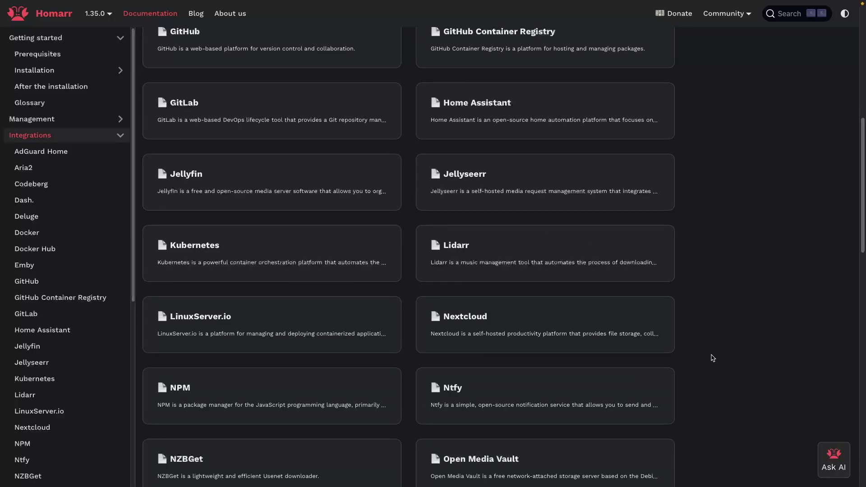
scroll(713, 358, down, 1)
scroll(712, 357, down, 7)
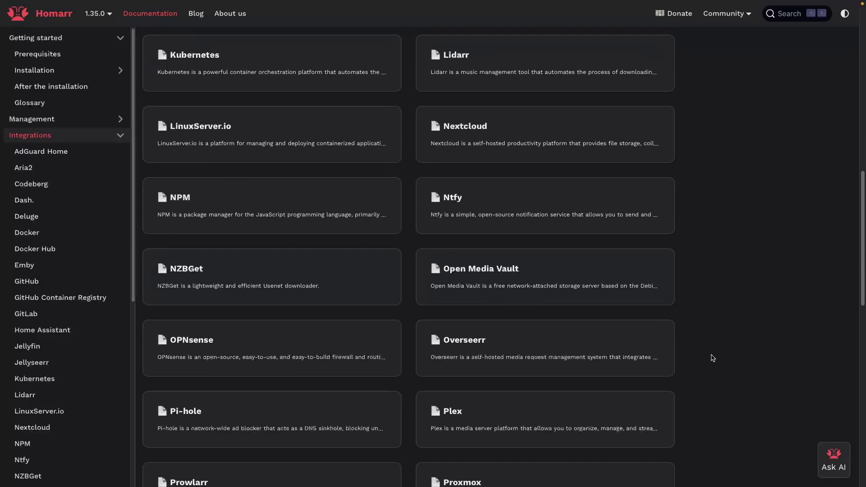
scroll(713, 357, down, 4)
scroll(713, 358, down, 6)
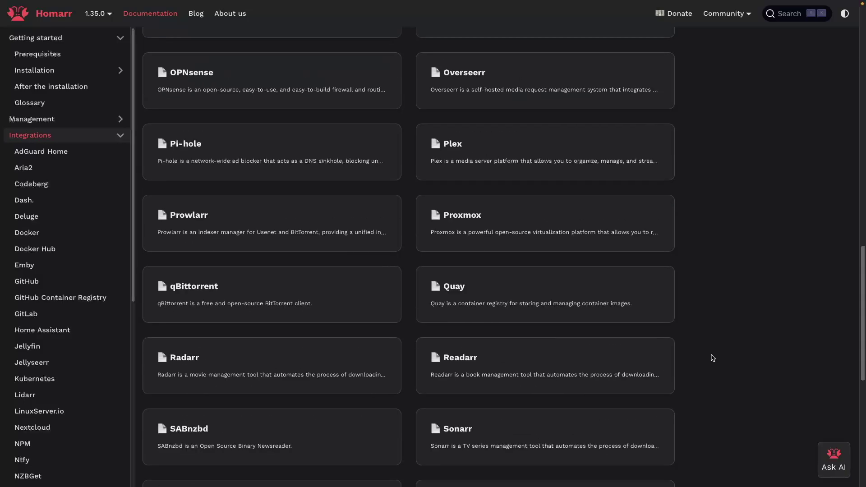
scroll(713, 357, down, 4)
scroll(712, 358, down, 4)
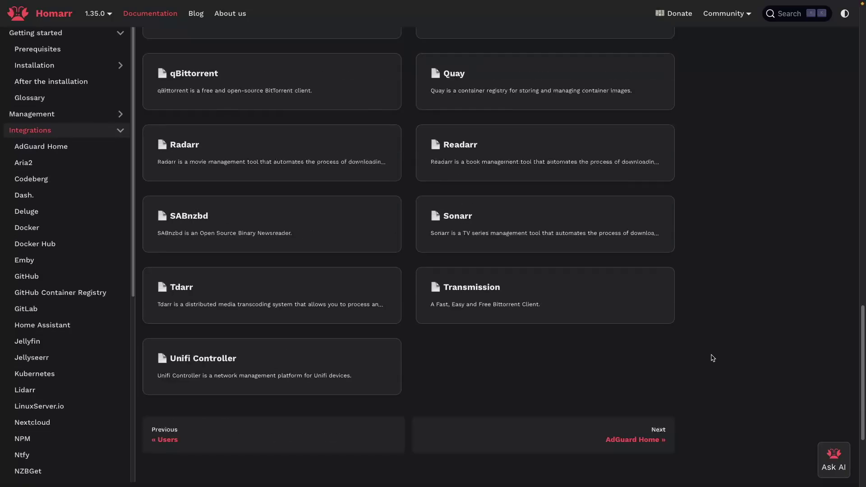